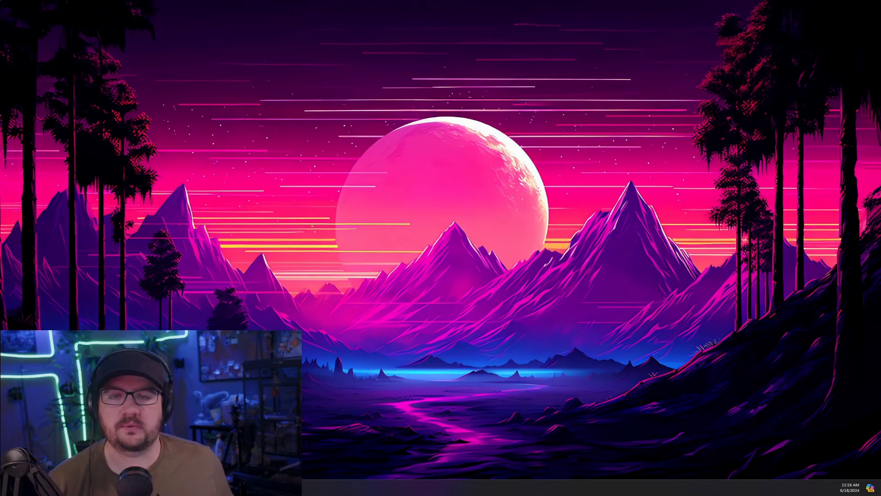
Step: Download the Reference folder from the Crescent Wrench Tutorial folder in Google Drive and open the extracted Reference folder
{"action": "left_click_drag", "start_coordinate": [880, 156], "coordinate": [880, 130]}
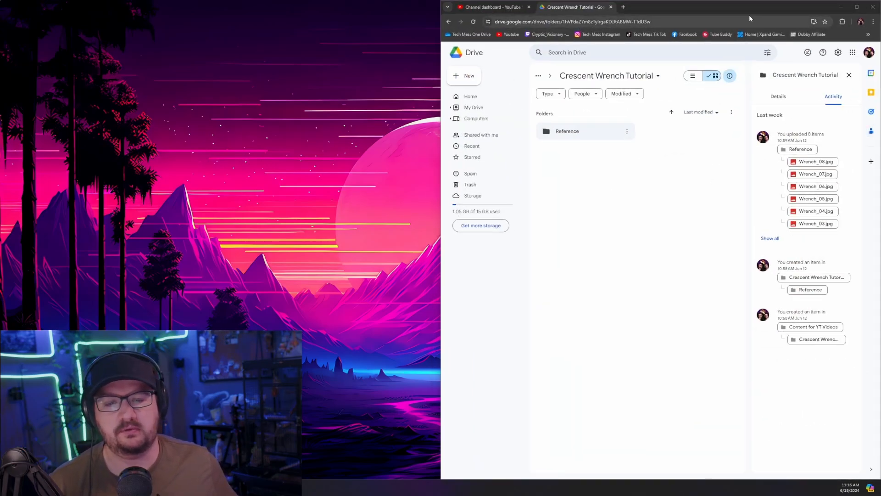
{"action": "left_click_drag", "start_coordinate": [749, 11], "coordinate": [363, 59]}
{"action": "double_click", "coordinate": [362, 59]}
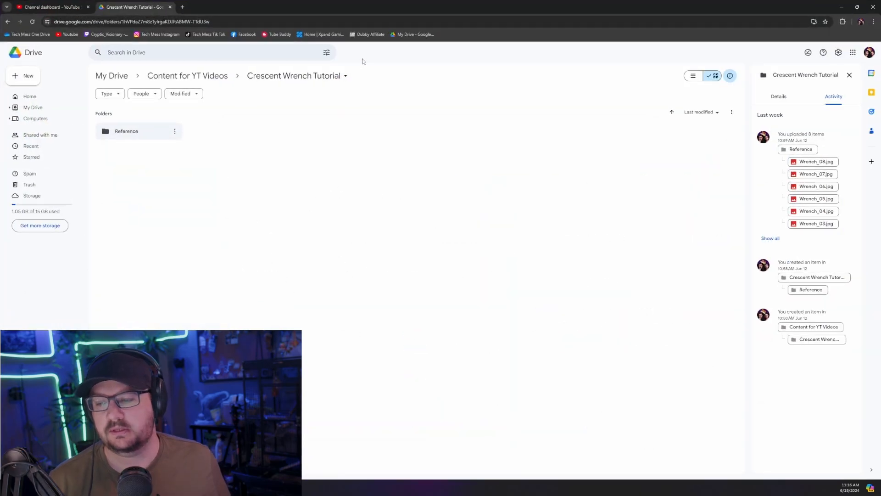
{"action": "left_click", "coordinate": [174, 131]}
{"action": "left_click", "coordinate": [223, 164]}
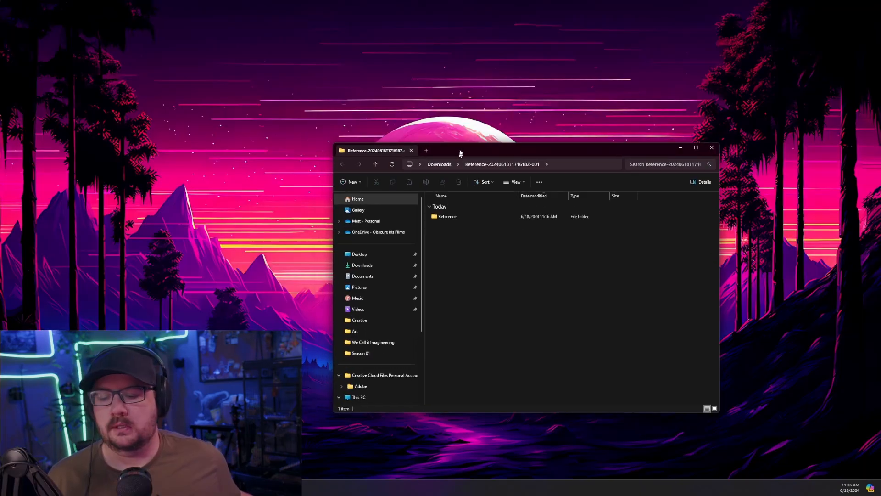
{"action": "left_click_drag", "start_coordinate": [459, 148], "coordinate": [458, 121]}
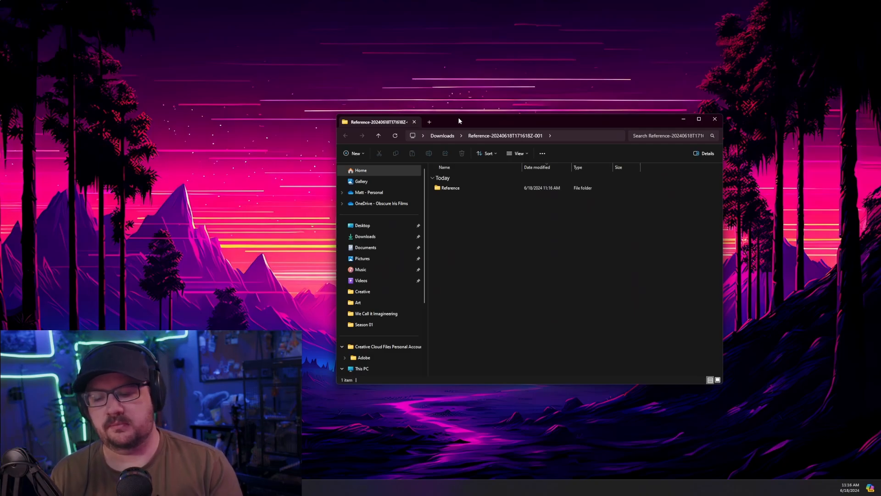
{"action": "double_click", "coordinate": [455, 187]}
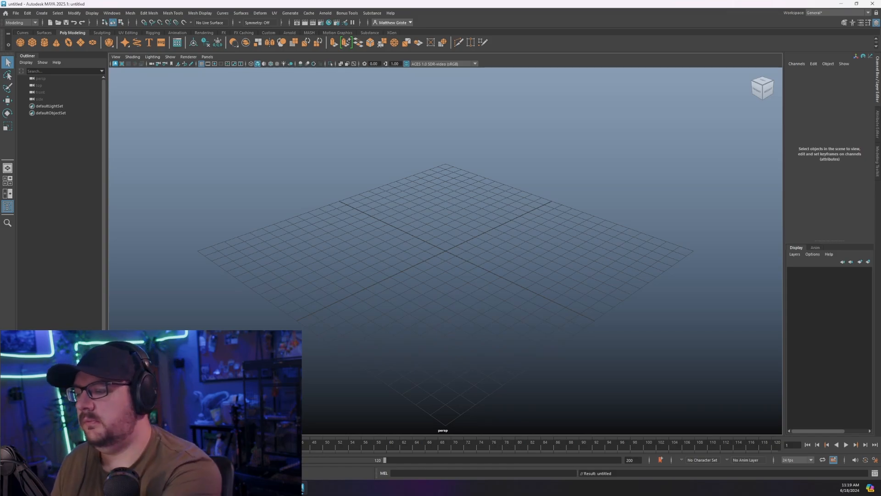
Step: Create a new Maya project named Crescent Wrench Tutorial in B:/Personal Art Folder/Projects
{"action": "left_click", "coordinate": [16, 13]}
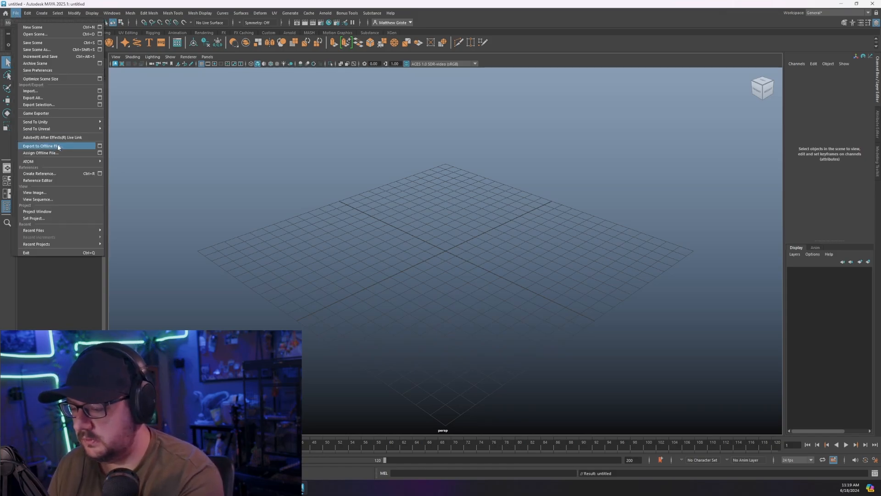
{"action": "left_click", "coordinate": [54, 211]}
{"action": "left_click", "coordinate": [629, 156]}
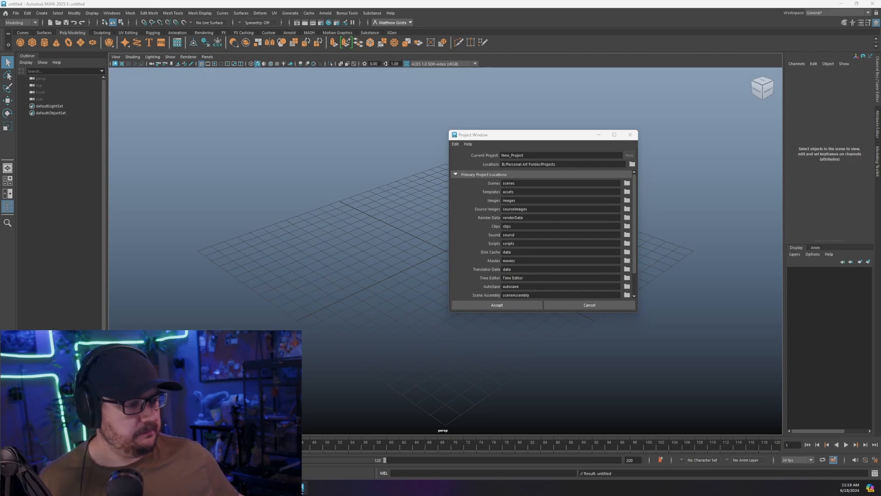
{"action": "double_click", "coordinate": [552, 156]}
{"action": "type", "text": "C"}
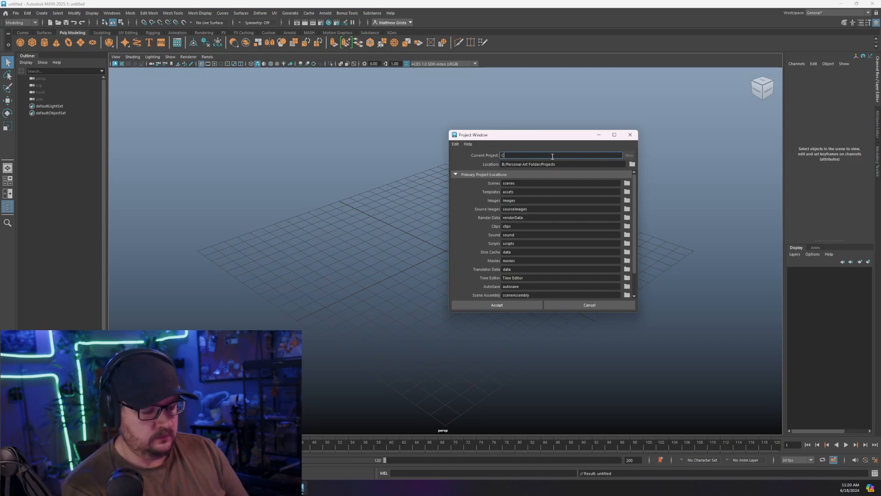
{"action": "type", "text": "rescent W"}
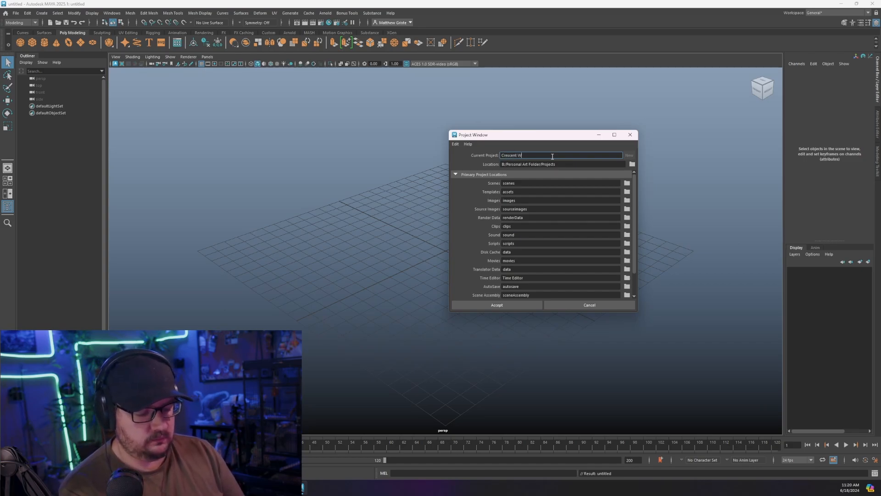
{"action": "type", "text": "rench Tutor"}
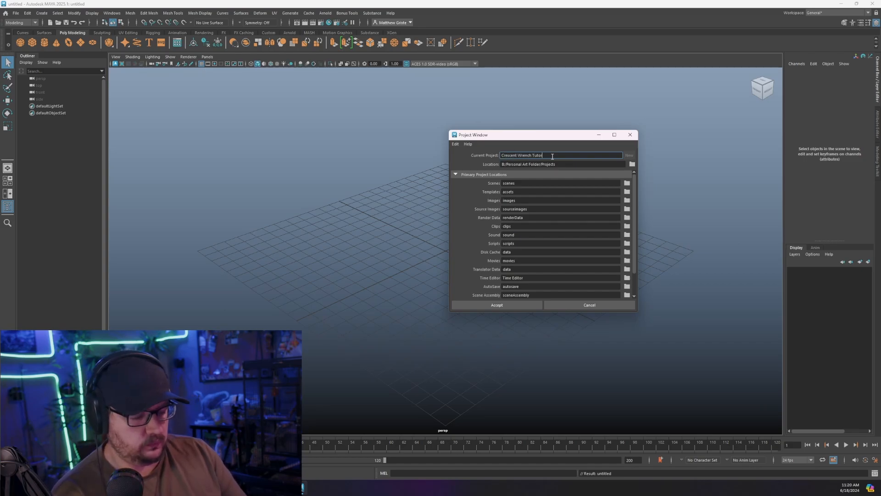
{"action": "type", "text": "ial"}
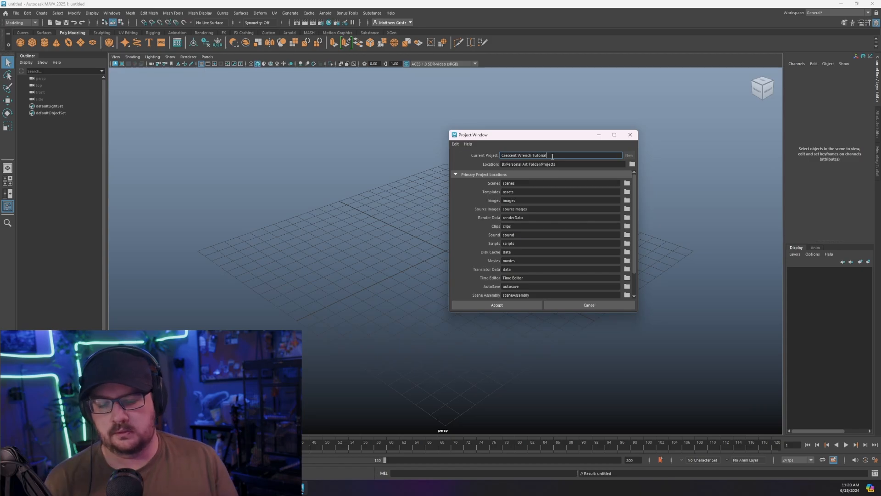
{"action": "left_click", "coordinate": [512, 305]}
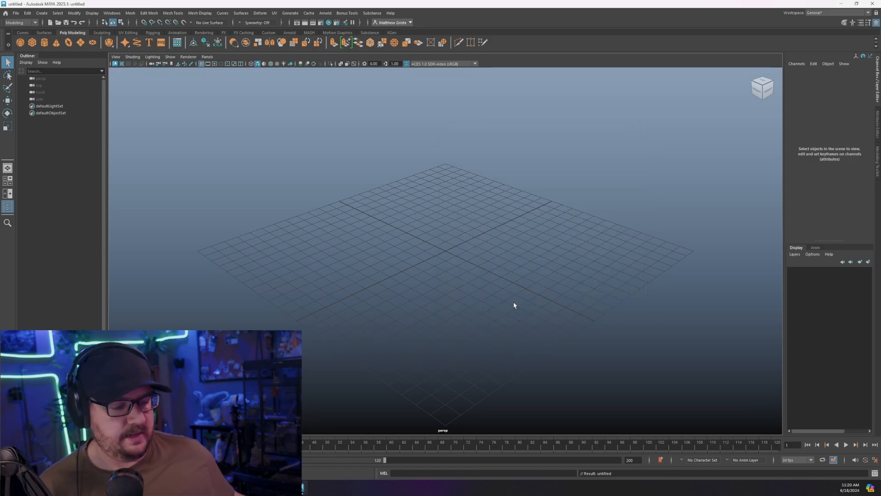
Step: Switch to File Explorer and open the images folder inside Projects > Crescent Wrench Tutorial
{"action": "key", "text": "alt+Tab"}
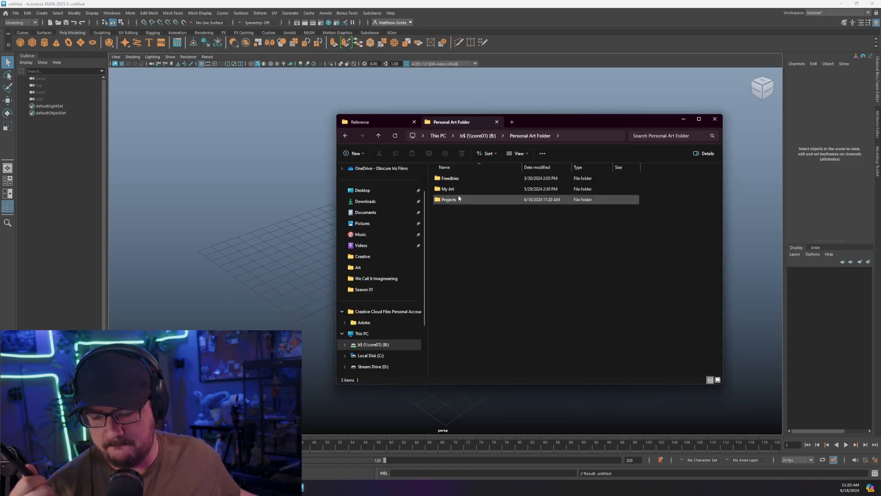
{"action": "double_click", "coordinate": [455, 202]}
{"action": "left_click", "coordinate": [465, 189]}
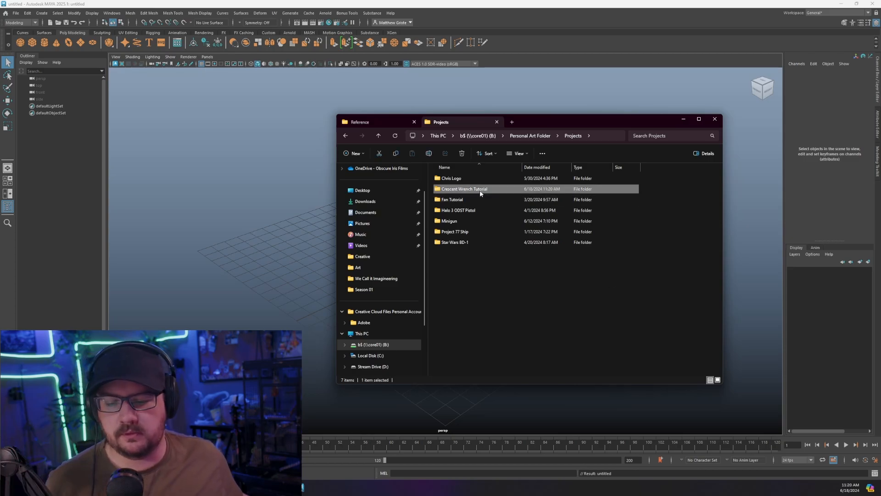
{"action": "double_click", "coordinate": [481, 189]}
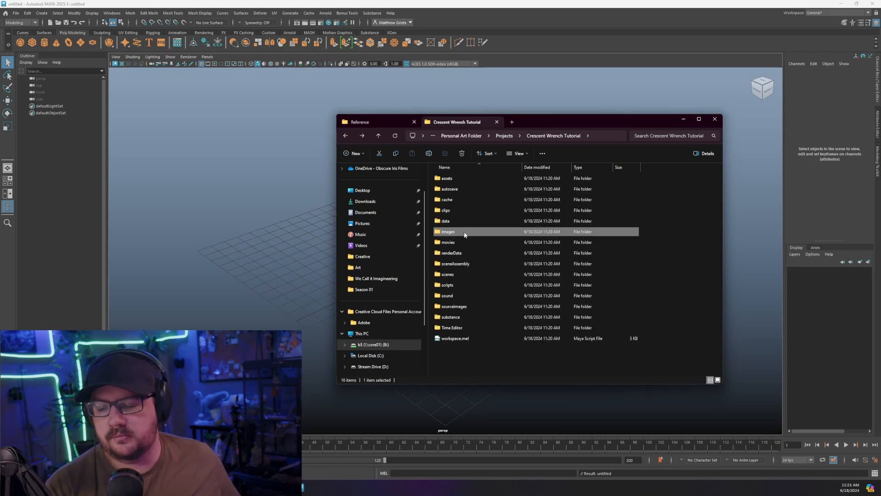
Step: Copy Wrench_01.jpg through Wrench_08.jpg from the downloaded Reference folder into the project's images folder
{"action": "left_click", "coordinate": [379, 122]}
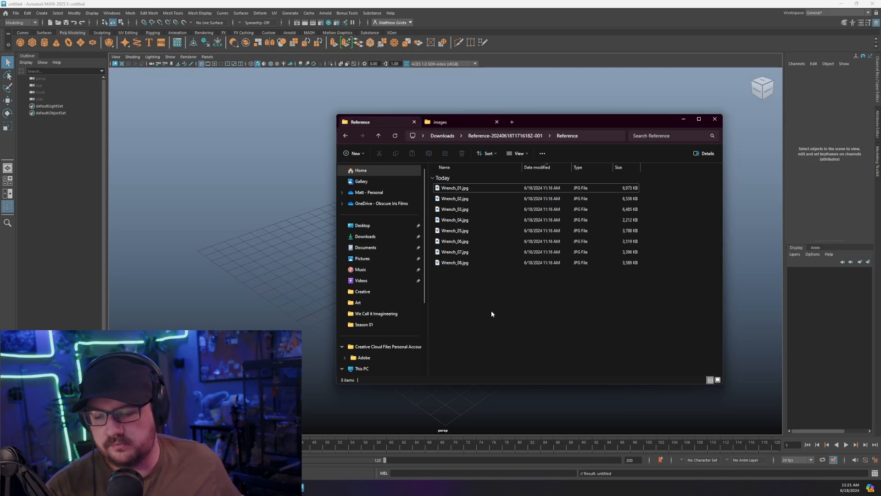
{"action": "left_click_drag", "start_coordinate": [491, 313], "coordinate": [461, 185]}
{"action": "right_click", "coordinate": [461, 186]}
{"action": "left_click", "coordinate": [481, 196]}
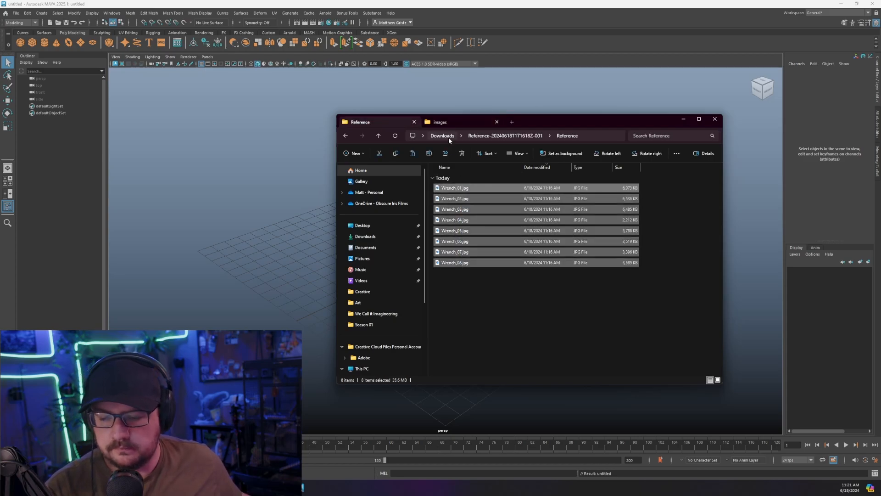
{"action": "left_click", "coordinate": [458, 122]}
{"action": "right_click", "coordinate": [445, 228]}
{"action": "left_click", "coordinate": [458, 250]}
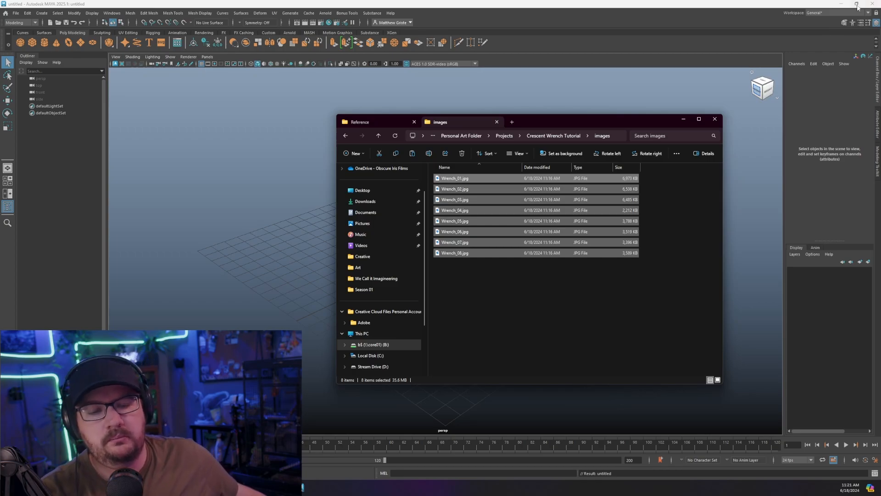
Step: Minimize Maya and launch PureRef
{"action": "left_click", "coordinate": [841, 3]}
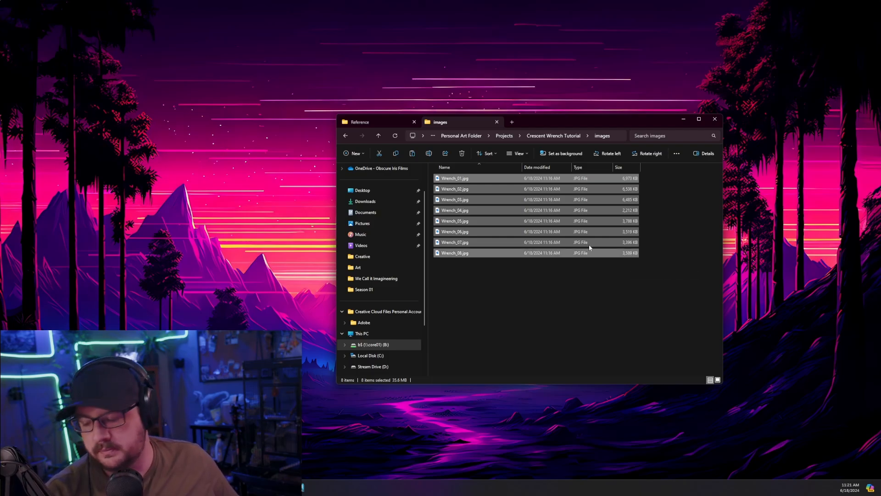
{"action": "key", "text": "super+s"}
{"action": "type", "text": "pure"}
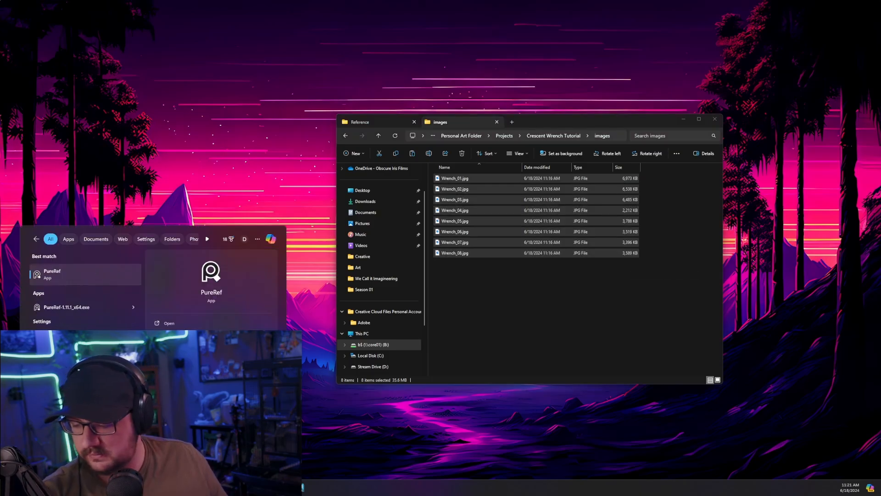
{"action": "key", "text": "Return"}
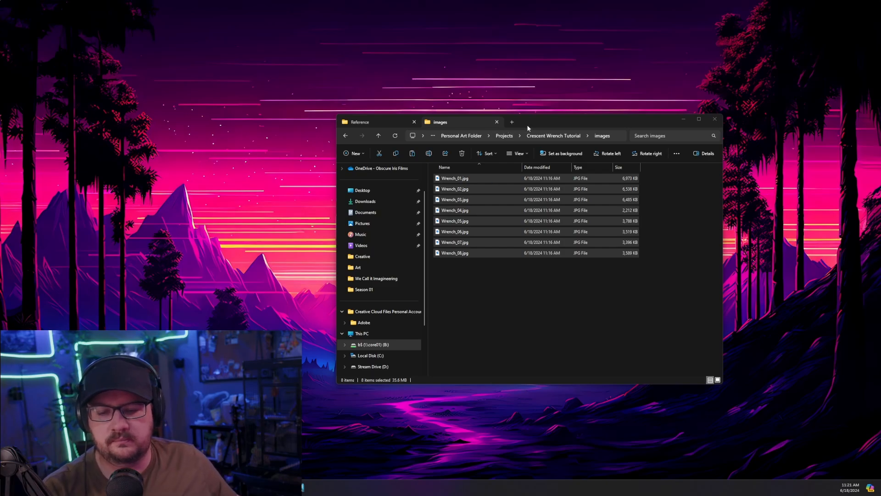
Step: Place the Reference folder and PureRef windows side by side and add all eight wrench photos to the empty board
{"action": "left_click", "coordinate": [345, 124]}
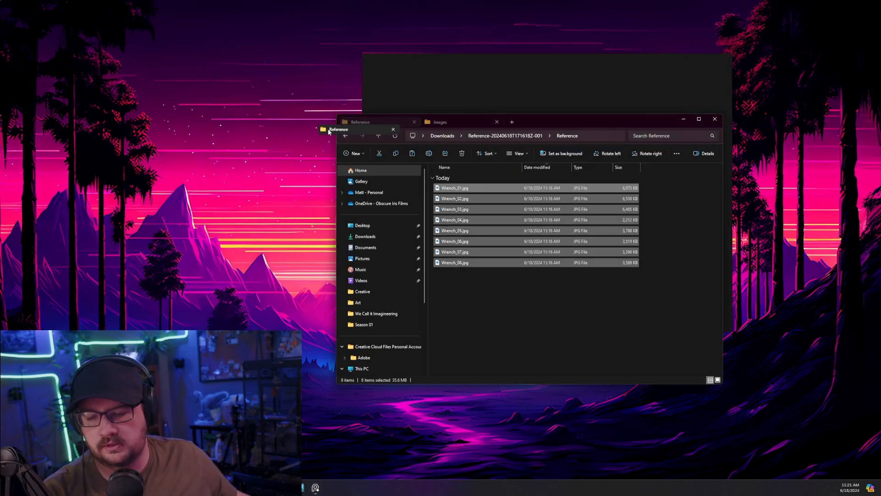
{"action": "left_click_drag", "start_coordinate": [533, 123], "coordinate": [395, 80]}
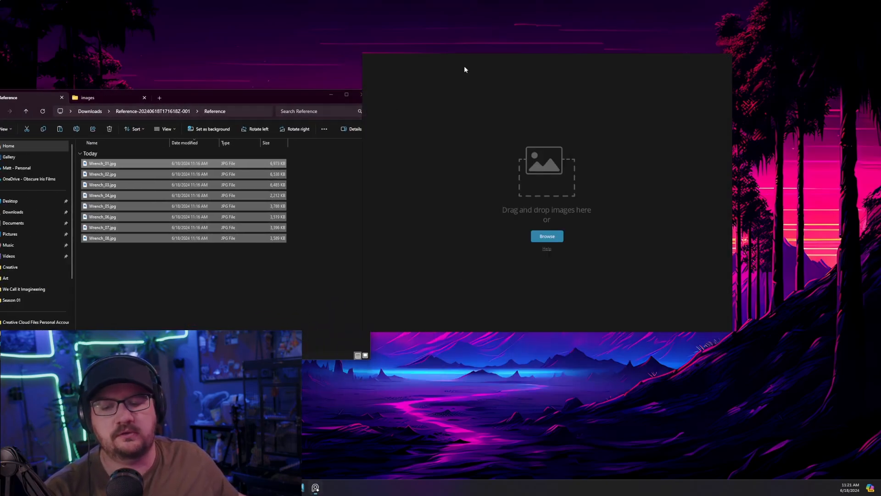
{"action": "left_click_drag", "start_coordinate": [517, 60], "coordinate": [573, 76]}
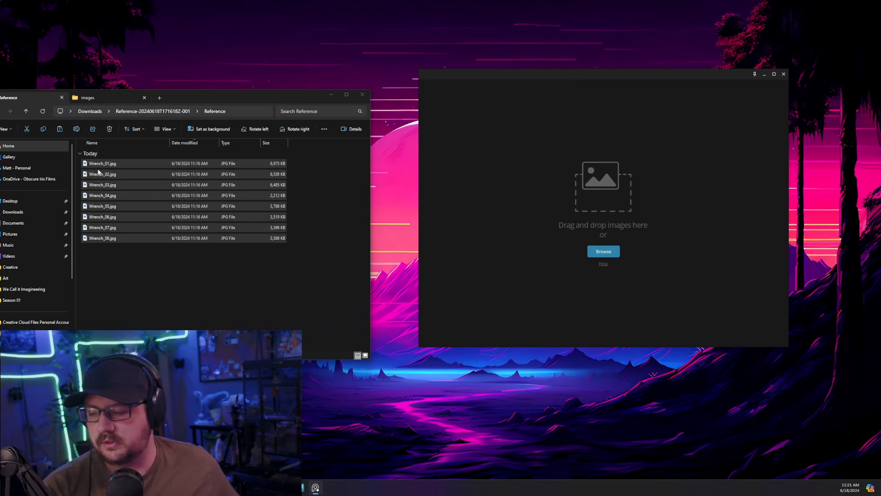
{"action": "left_click_drag", "start_coordinate": [96, 174], "coordinate": [602, 190]}
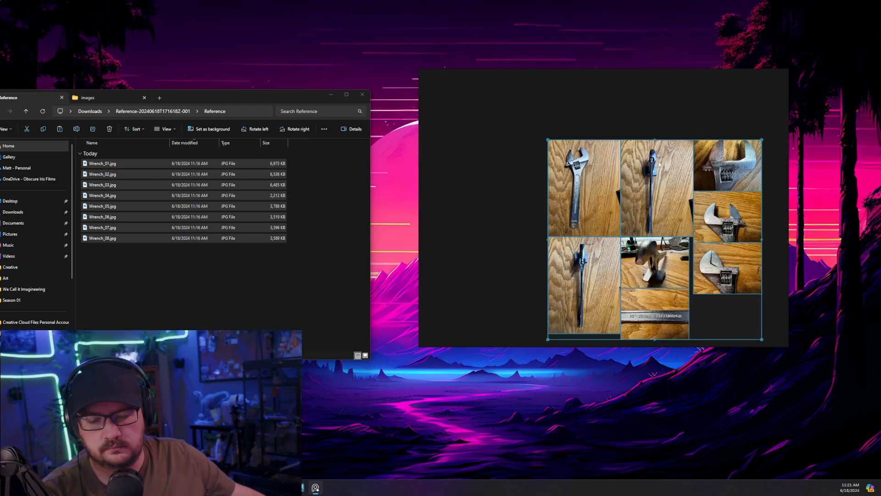
Step: Maximize the PureRef board and spread the eight wrench photos apart so that none of them touch
{"action": "left_click", "coordinate": [773, 74]}
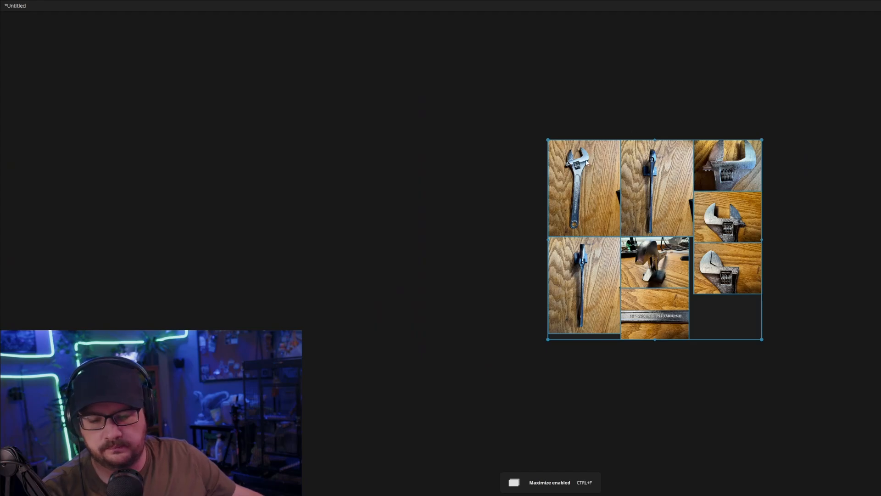
{"action": "left_click_drag", "start_coordinate": [586, 160], "coordinate": [278, 140]}
{"action": "left_click", "coordinate": [352, 175]}
{"action": "left_click_drag", "start_coordinate": [389, 174], "coordinate": [350, 129]}
{"action": "left_click_drag", "start_coordinate": [460, 154], "coordinate": [459, 110]}
{"action": "left_click_drag", "start_coordinate": [482, 208], "coordinate": [592, 145]}
{"action": "left_click_drag", "start_coordinate": [482, 273], "coordinate": [603, 225]}
{"action": "left_click_drag", "start_coordinate": [398, 280], "coordinate": [459, 230]}
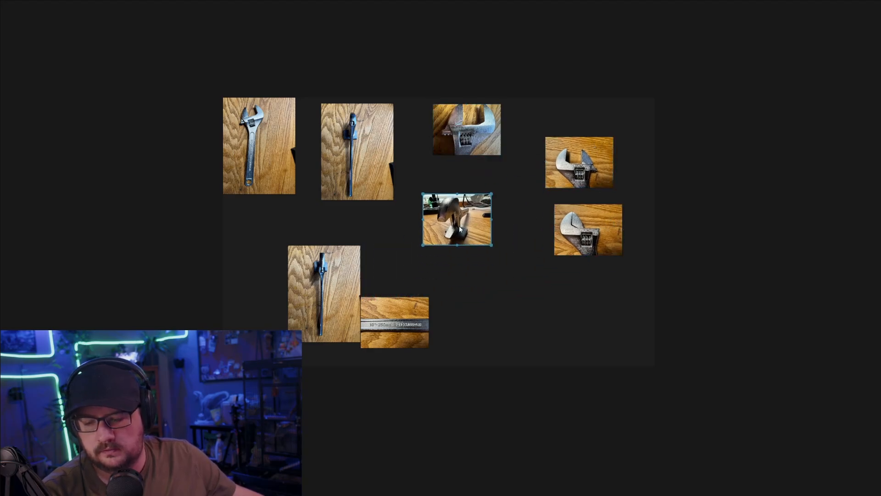
{"action": "left_click_drag", "start_coordinate": [394, 324], "coordinate": [551, 317]}
{"action": "left_click_drag", "start_coordinate": [335, 307], "coordinate": [314, 300]}
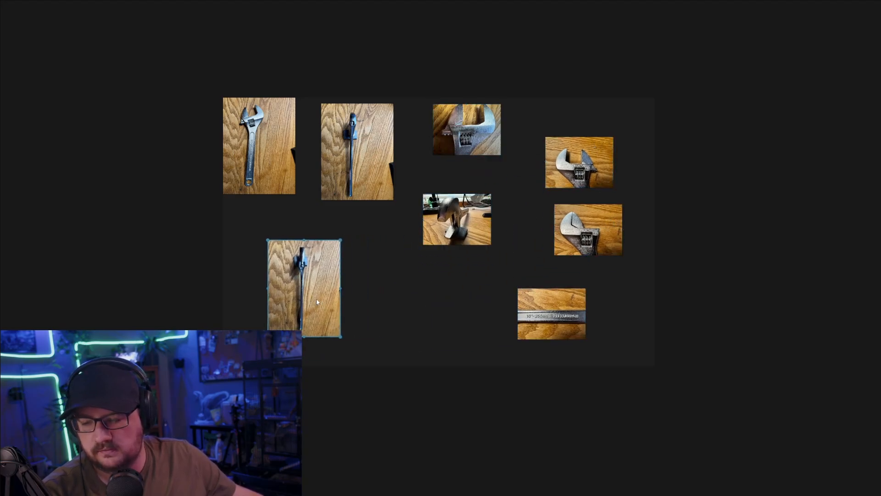
{"action": "left_click", "coordinate": [677, 291]}
Step: Draw a freehand circle around the front-view photo of the whole wrench
{"action": "scroll", "coordinate": [671, 200], "scroll_direction": "up", "scroll_amount": 3}
{"action": "middle_click_drag", "start_coordinate": [301, 164], "coordinate": [577, 202]}
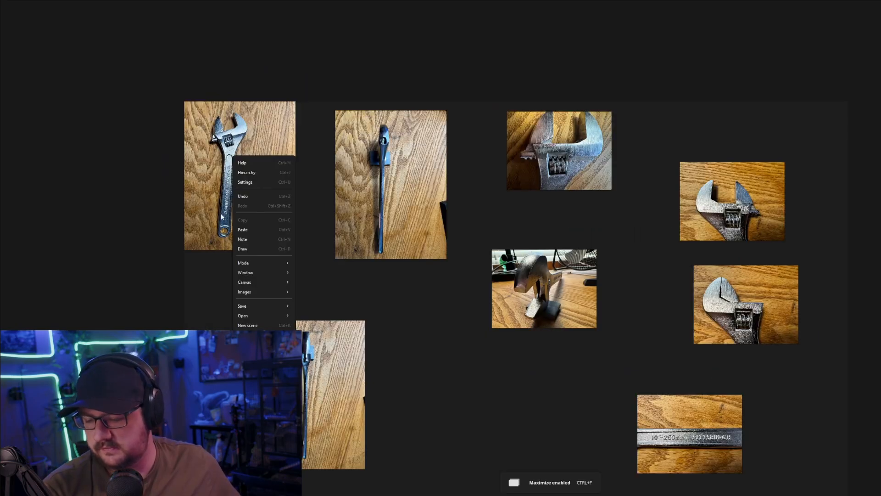
{"action": "mouse_move", "coordinate": [250, 86]}
{"action": "left_mouse_down"}
{"action": "mouse_move", "coordinate": [204, 90]}
{"action": "mouse_move", "coordinate": [218, 260]}
{"action": "mouse_move", "coordinate": [244, 69]}
{"action": "mouse_move", "coordinate": [252, 71]}
{"action": "left_mouse_up"}
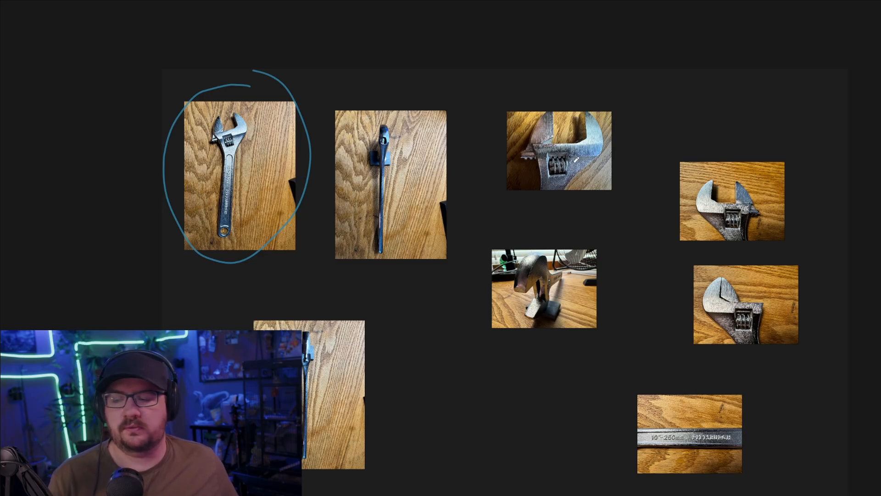
Step: Start saving the board and browse to the scenes folder of the Crescent Wrench Tutorial project
{"action": "mouse_move", "coordinate": [39, 3]}
{"action": "right_click", "coordinate": [56, 47]}
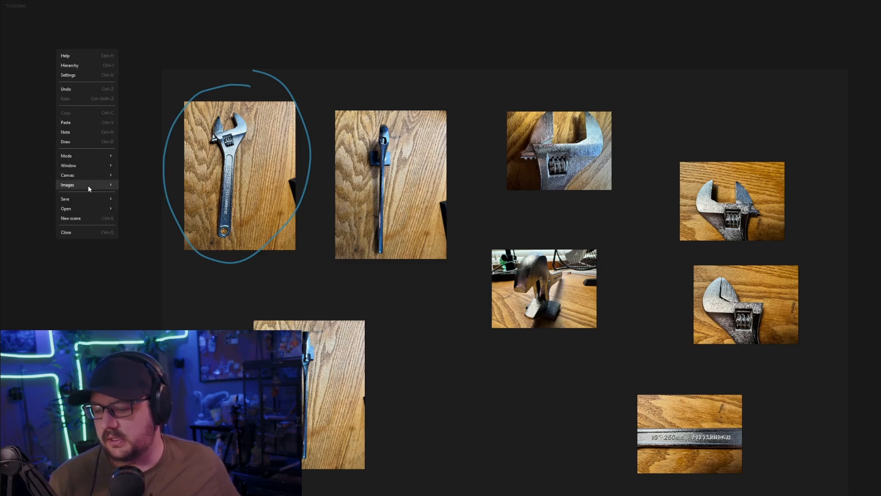
{"action": "mouse_move", "coordinate": [84, 201]}
{"action": "left_click", "coordinate": [139, 209]}
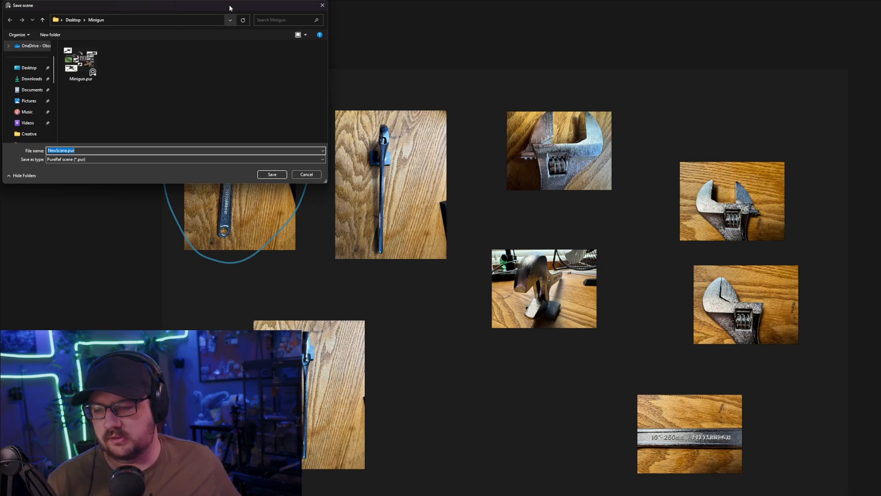
{"action": "left_click_drag", "start_coordinate": [230, 7], "coordinate": [513, 79]}
{"action": "scroll", "coordinate": [309, 184], "scroll_direction": "down", "scroll_amount": 5}
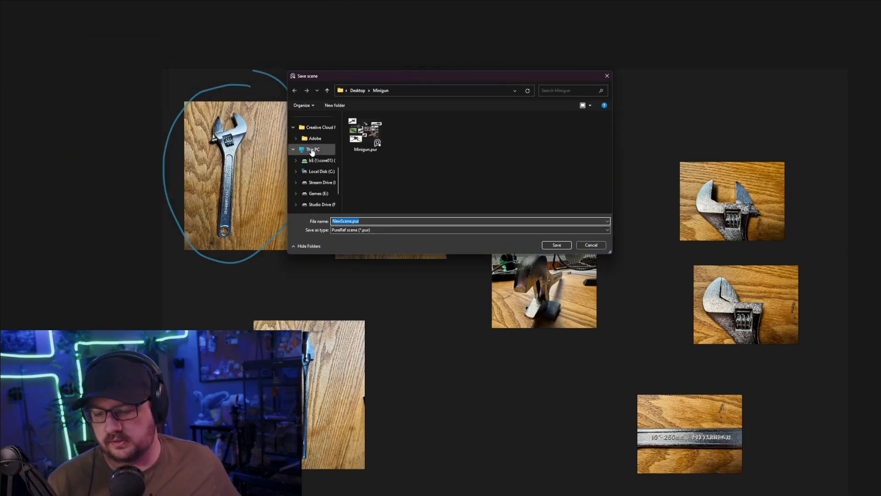
{"action": "left_click", "coordinate": [312, 151]}
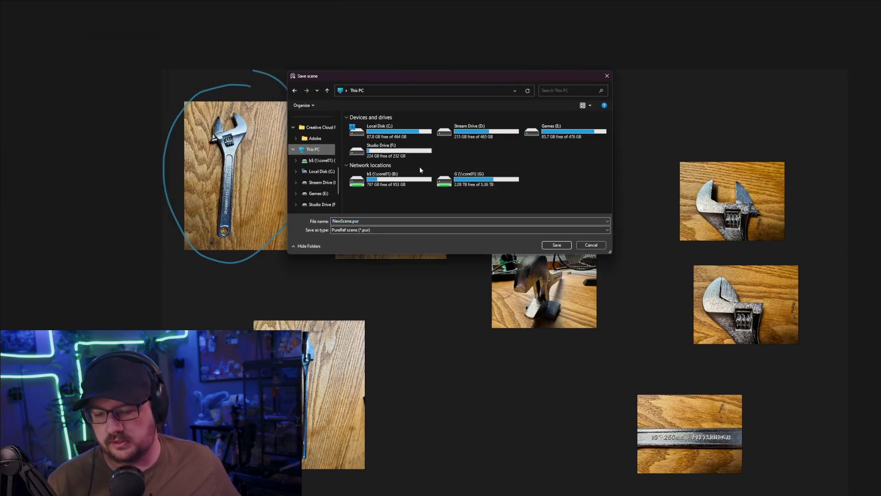
{"action": "double_click", "coordinate": [394, 177]}
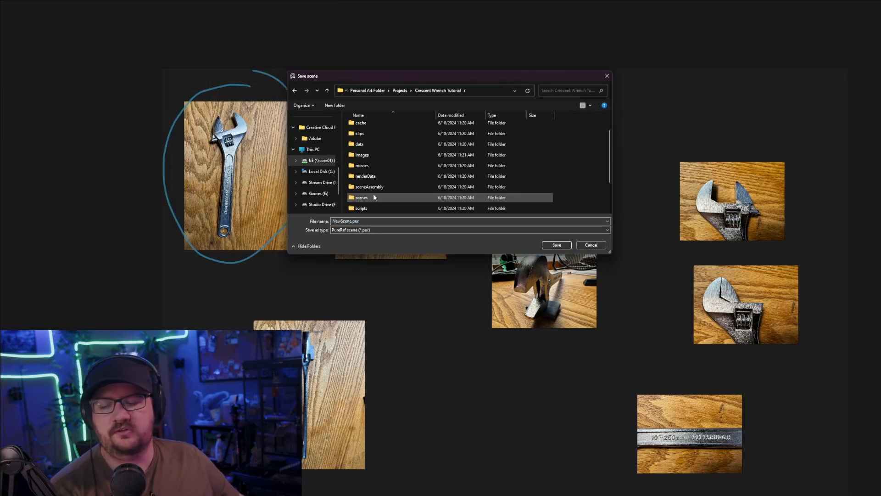
{"action": "double_click", "coordinate": [374, 196]}
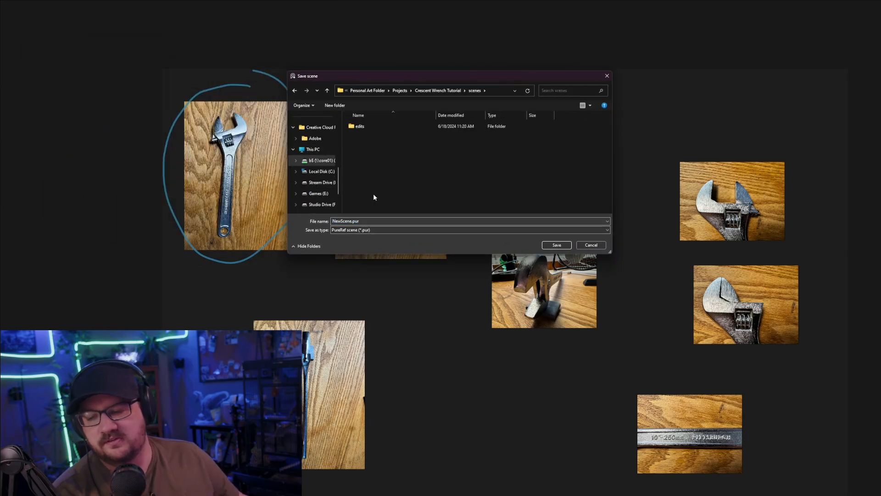
Step: Name the board Wrench_Reference.pur and save it in the scenes folder
{"action": "left_click", "coordinate": [376, 221]}
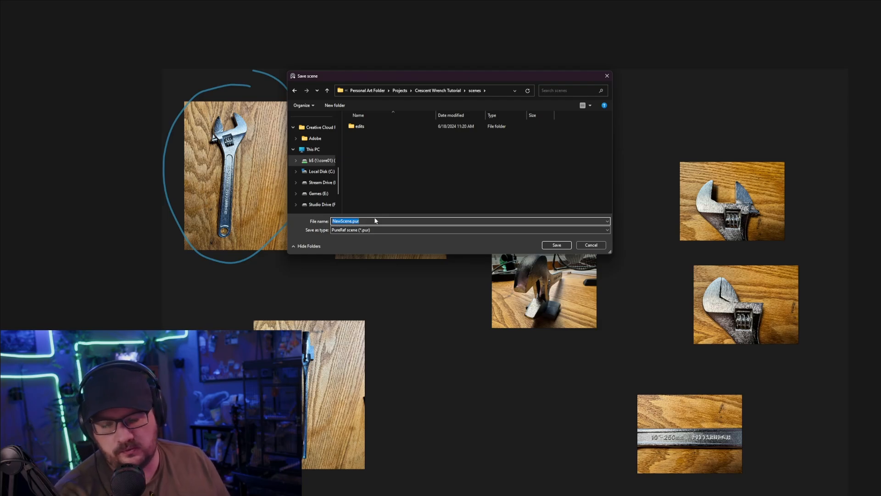
{"action": "left_click", "coordinate": [375, 221]}
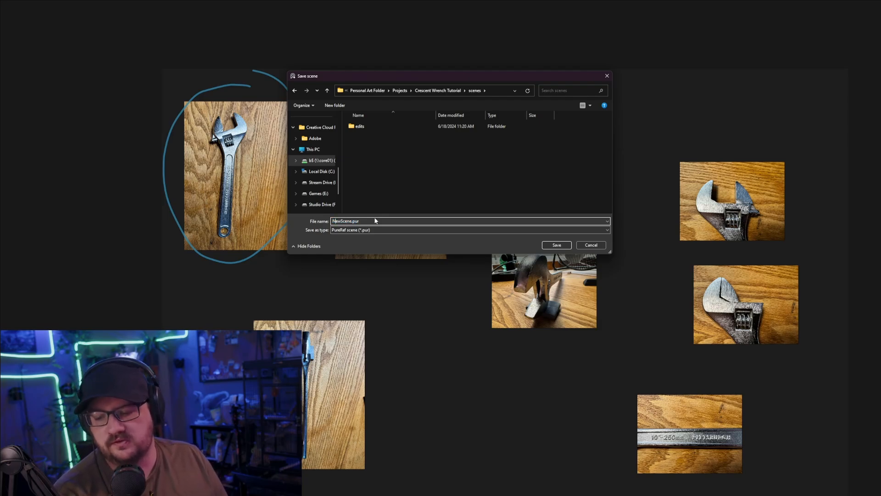
{"action": "key", "text": "BackSpace"}
{"action": "key", "text": "BackSpace"}
{"action": "key", "text": "BackSpace"}
{"action": "key", "text": "BackSpace"}
{"action": "key", "text": "BackSpace"}
{"action": "key", "text": "BackSpace"}
{"action": "key", "text": "BackSpace"}
{"action": "key", "text": "BackSpace"}
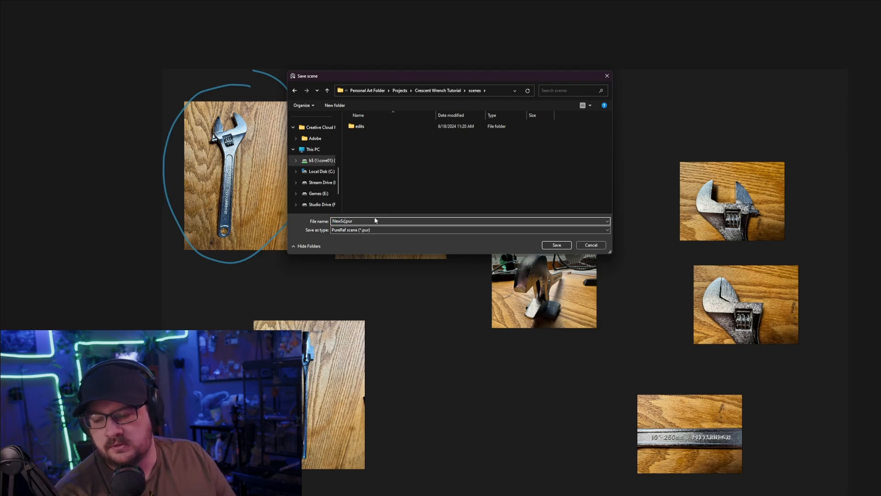
{"action": "type", "text": "Wrench"}
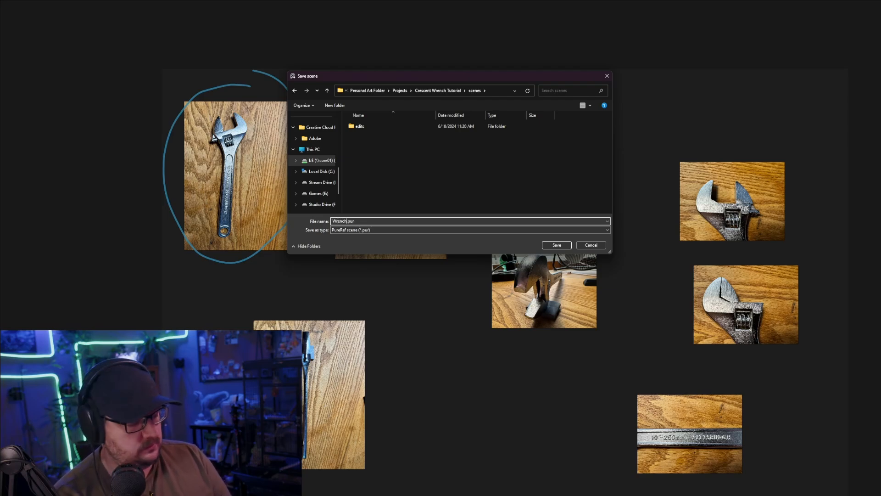
{"action": "type", "text": "_Reference"}
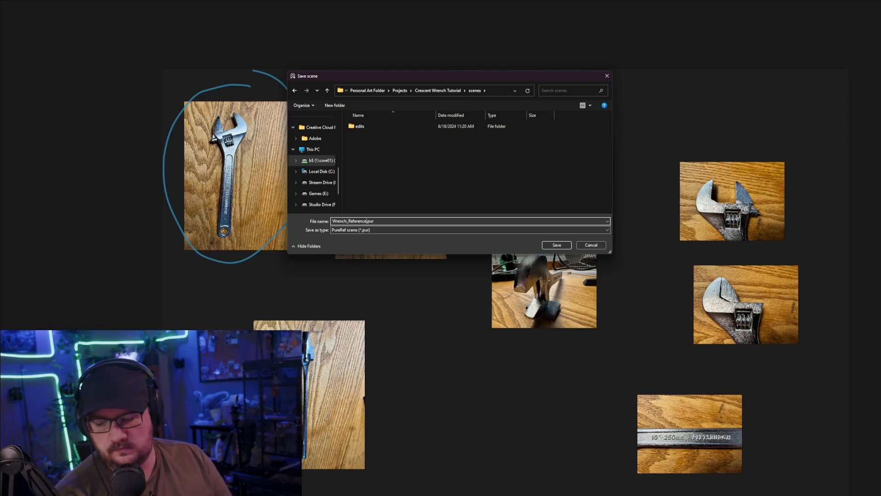
{"action": "left_click", "coordinate": [562, 246]}
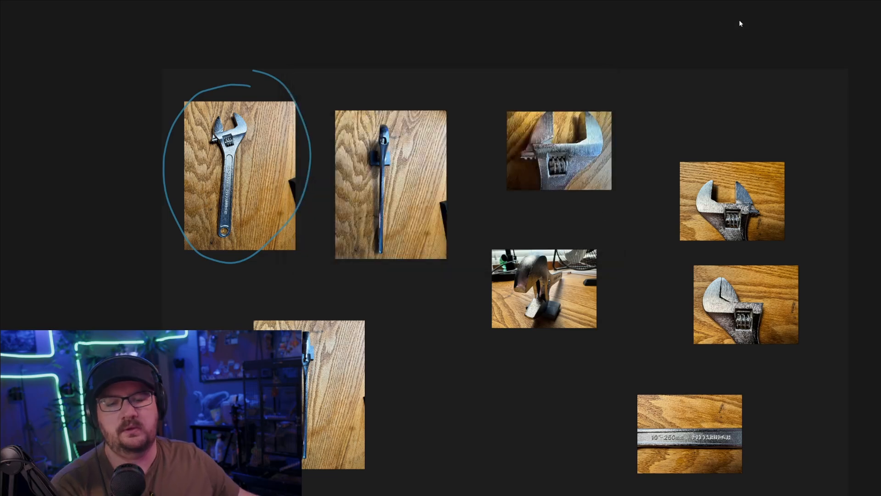
Step: Minimize the PureRef board and close the Reference folder window to return to Maya
{"action": "left_click", "coordinate": [819, 3]}
{"action": "left_click_drag", "start_coordinate": [690, 89], "coordinate": [880, 128]}
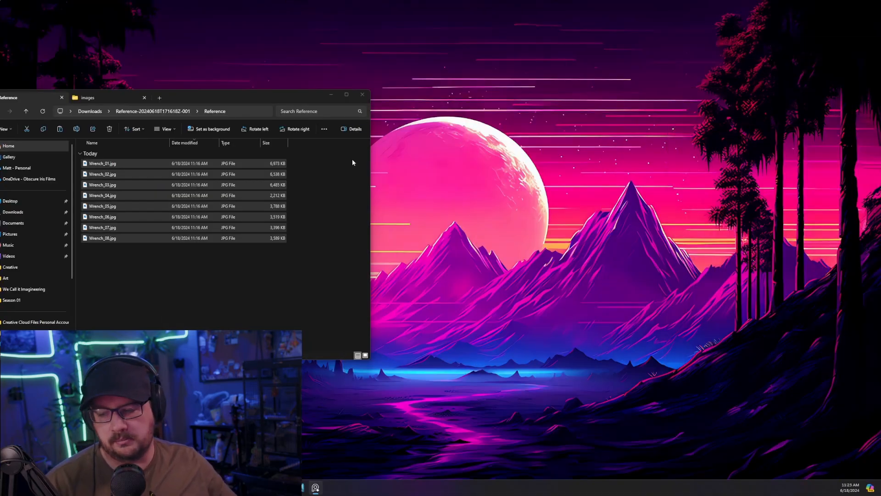
{"action": "left_click_drag", "start_coordinate": [337, 100], "coordinate": [478, 113]}
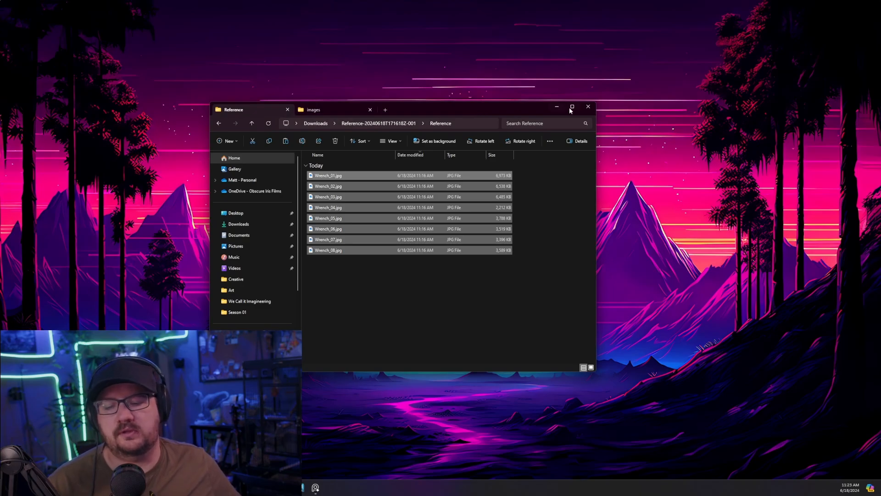
{"action": "left_click", "coordinate": [587, 107]}
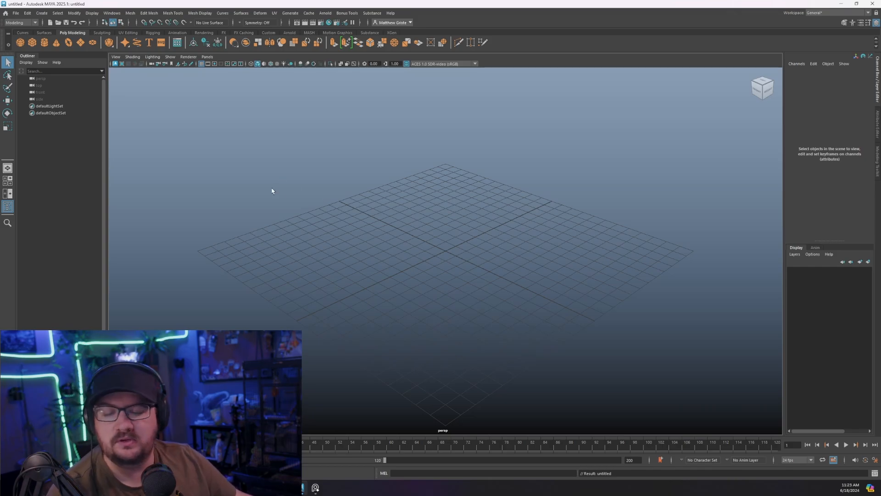
Step: Create a free image plane and load Wrench_01.jpg from the project's images folder into it
{"action": "left_click_drag", "start_coordinate": [289, 193], "coordinate": [376, 159], "text": "alt"}
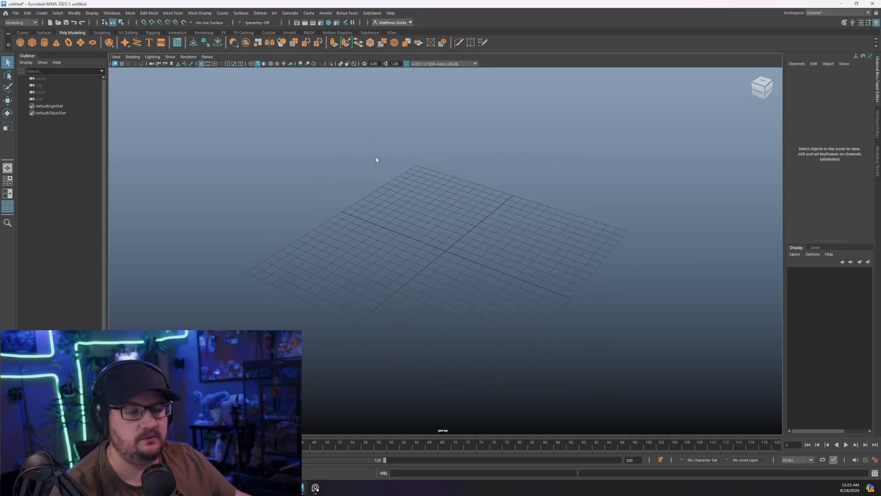
{"action": "left_click", "coordinate": [16, 13]}
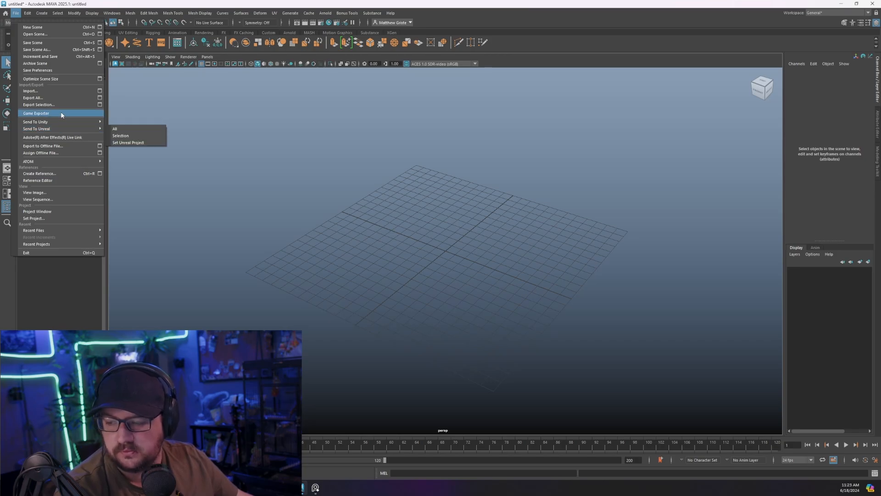
{"action": "mouse_move", "coordinate": [48, 15]}
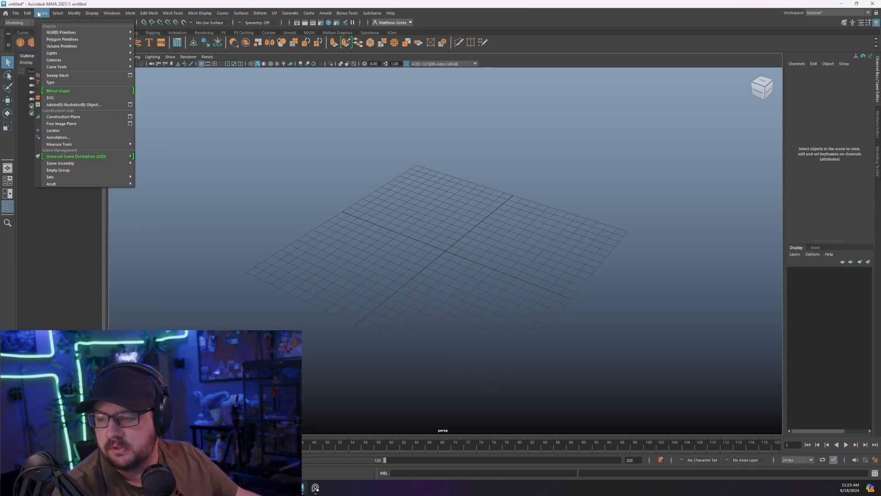
{"action": "left_click", "coordinate": [69, 123]}
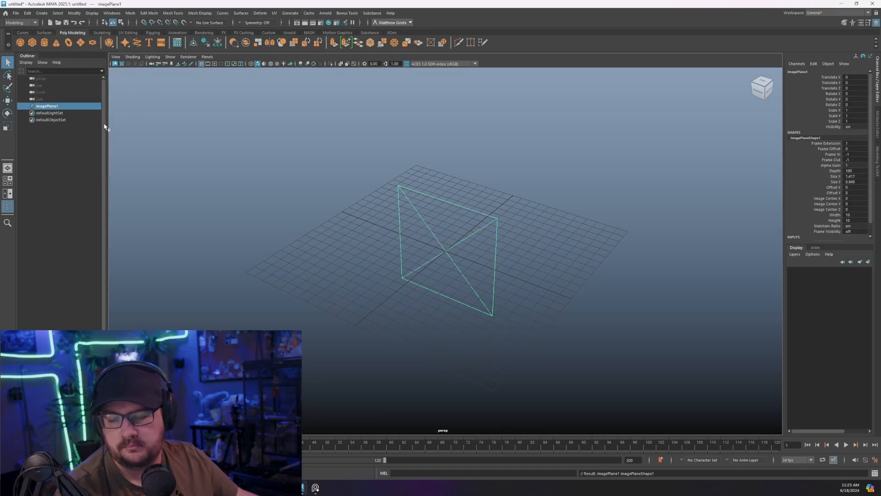
{"action": "left_click_drag", "start_coordinate": [534, 245], "coordinate": [535, 243], "text": "alt"}
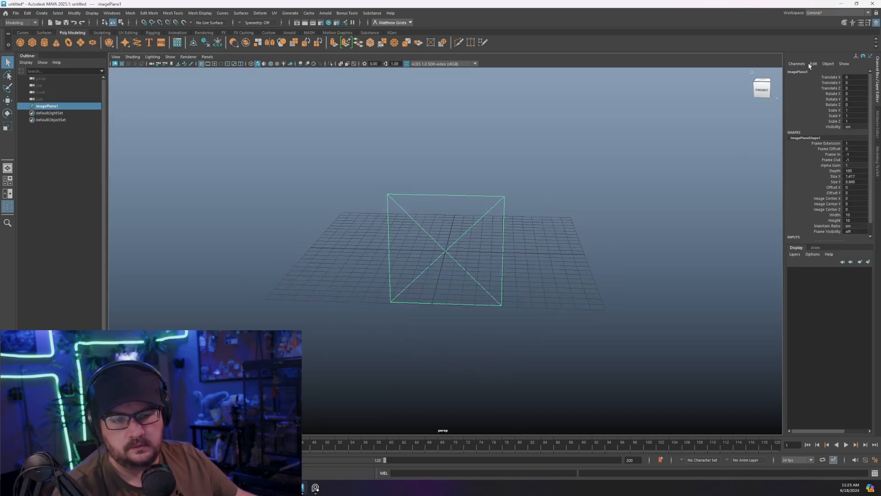
{"action": "left_click", "coordinate": [861, 23]}
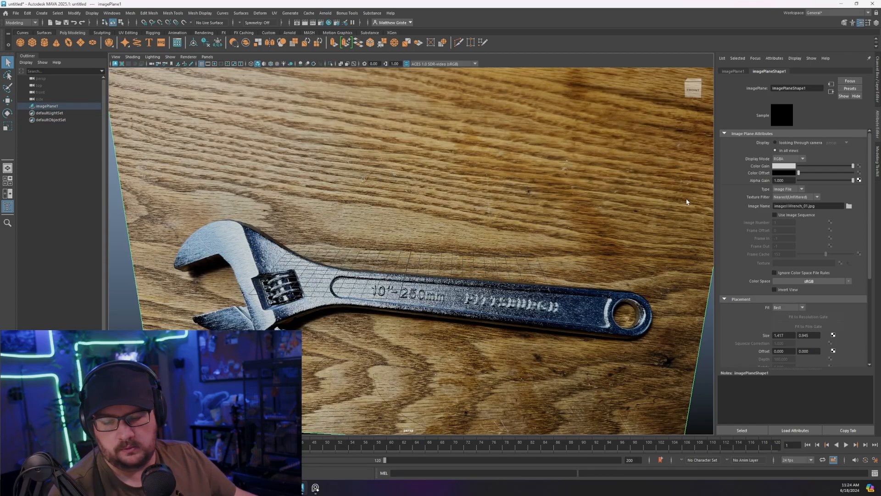
Step: Scale the wrench image plane down to roughly the grid's width and raise it so it stands on the grid
{"action": "middle_click_drag", "start_coordinate": [544, 192], "coordinate": [519, 185], "text": "alt"}
{"action": "scroll", "coordinate": [511, 198], "scroll_direction": "down", "scroll_amount": 5}
{"action": "left_click_drag", "start_coordinate": [512, 197], "coordinate": [469, 200], "text": "alt"}
{"action": "key", "text": "r"}
{"action": "key", "text": "w"}
{"action": "key", "text": "e"}
{"action": "key", "text": "r"}
{"action": "key", "text": "w"}
{"action": "left_click", "coordinate": [469, 185]}
{"action": "middle_click_drag", "start_coordinate": [487, 201], "coordinate": [520, 229], "text": "alt"}
{"action": "scroll", "coordinate": [520, 228], "scroll_direction": "up", "scroll_amount": 5}
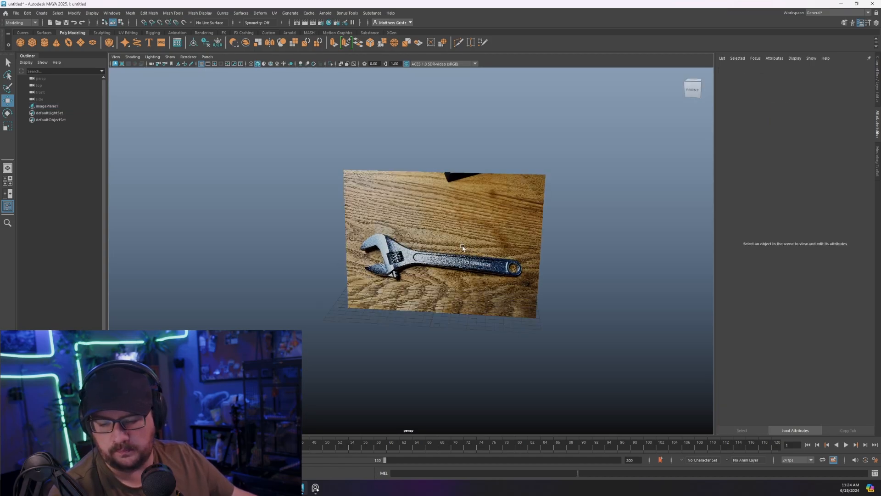
Step: Save the scene as Wrench_Blocking.ma in the project's scenes folder
{"action": "left_click_drag", "start_coordinate": [462, 243], "coordinate": [418, 229], "text": "alt"}
{"action": "scroll", "coordinate": [431, 234], "scroll_direction": "up", "scroll_amount": 5}
{"action": "left_click", "coordinate": [687, 86]}
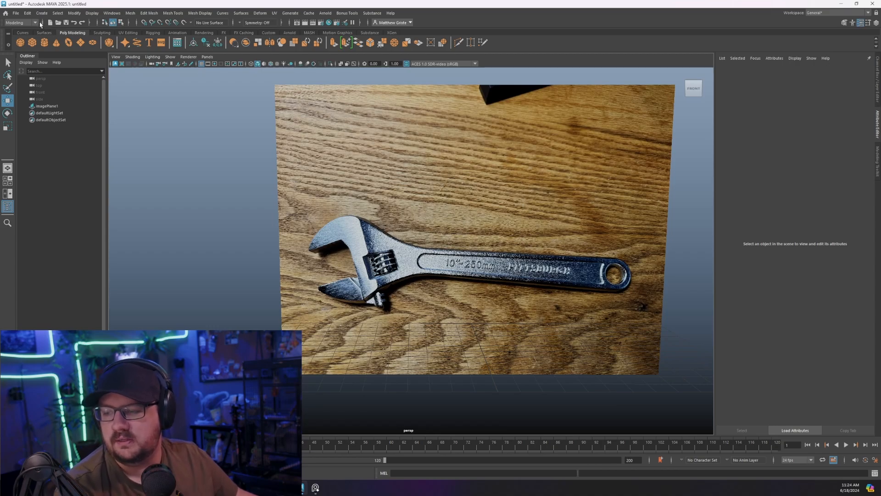
{"action": "left_click", "coordinate": [16, 13]}
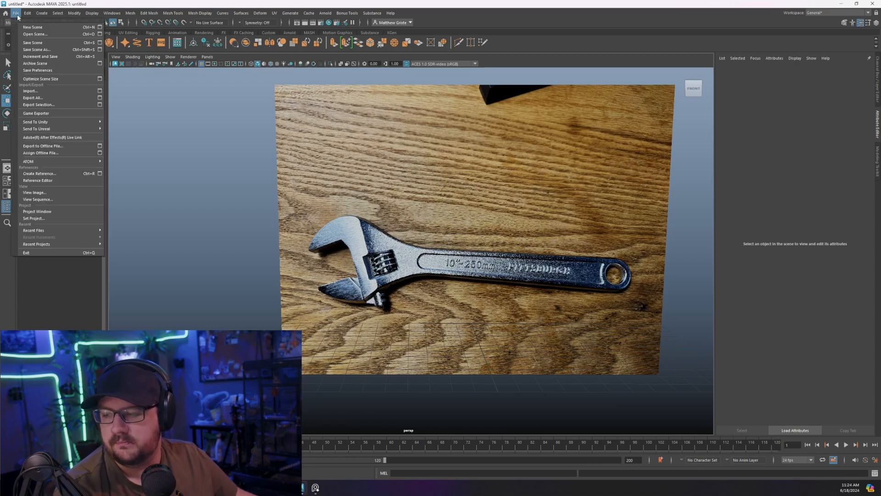
{"action": "left_click", "coordinate": [35, 50]}
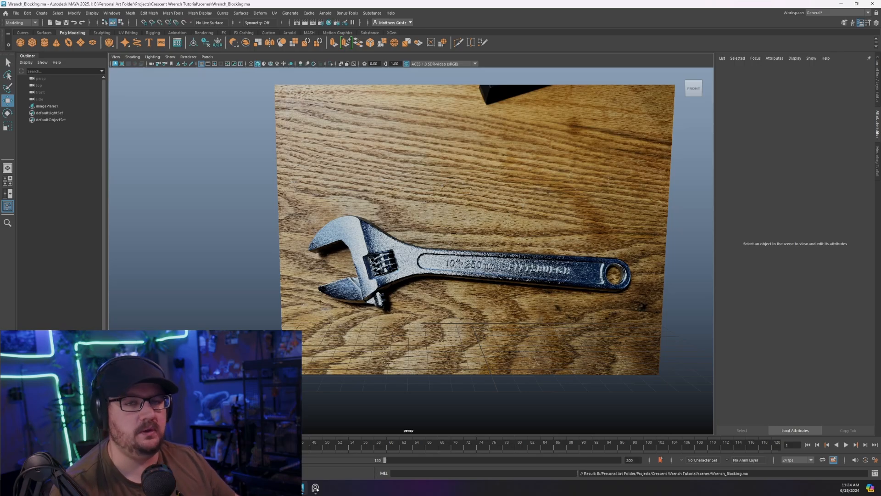
{"action": "mouse_move", "coordinate": [477, 294]}
{"action": "left_mouse_down", "text": "alt"}
{"action": "mouse_move", "coordinate": [413, 259]}
{"action": "mouse_move", "coordinate": [468, 280]}
{"action": "left_mouse_up", "text": "alt"}
{"action": "middle_click_drag", "start_coordinate": [481, 264], "coordinate": [458, 221], "text": "alt"}
{"action": "left_click_drag", "start_coordinate": [458, 221], "coordinate": [424, 238], "text": "alt"}
{"action": "scroll", "coordinate": [432, 239], "scroll_direction": "down", "scroll_amount": 3}
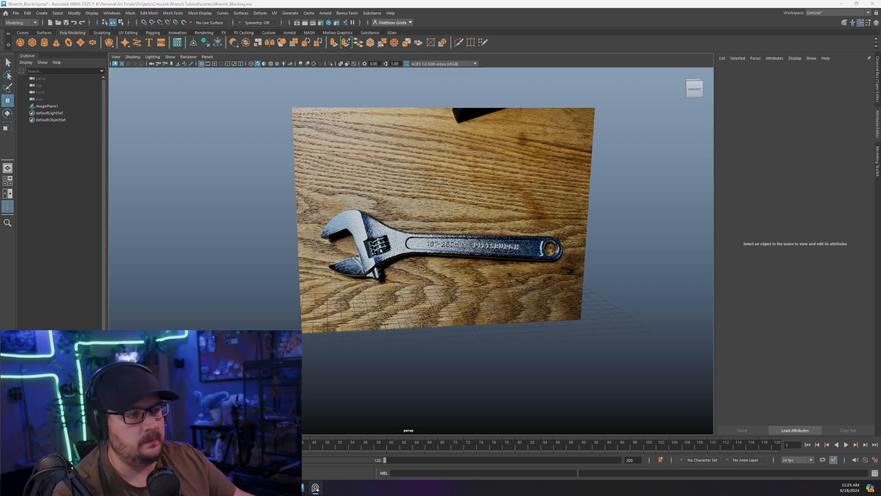
Step: Bring the PureRef board over the Maya viewport and frame the close-up photo of the wrench head with open jaws
{"action": "left_click_drag", "start_coordinate": [880, 204], "coordinate": [532, 82]}
{"action": "scroll", "coordinate": [541, 200], "scroll_direction": "down", "scroll_amount": 4}
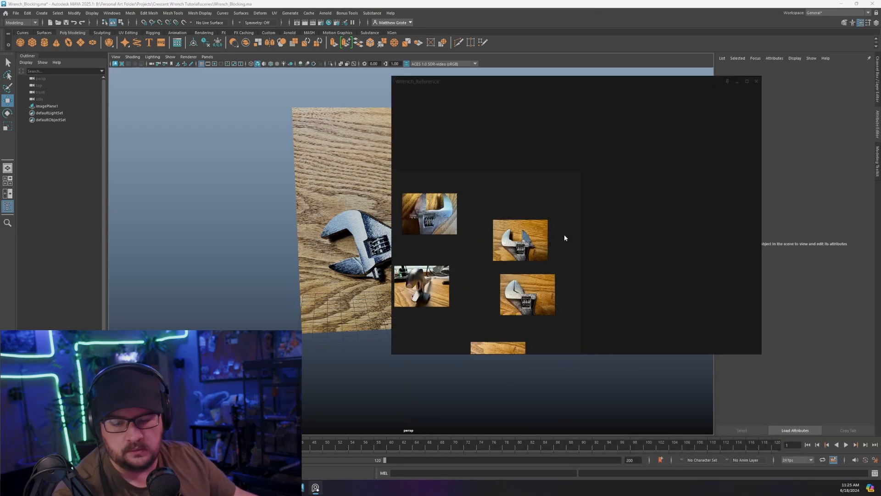
{"action": "scroll", "coordinate": [564, 238], "scroll_direction": "up", "scroll_amount": 8}
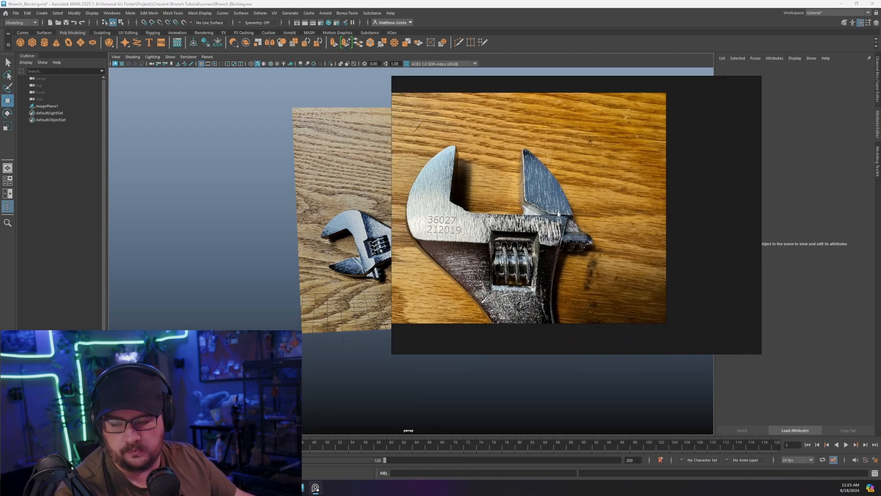
{"action": "scroll", "coordinate": [558, 214], "scroll_direction": "down", "scroll_amount": 2}
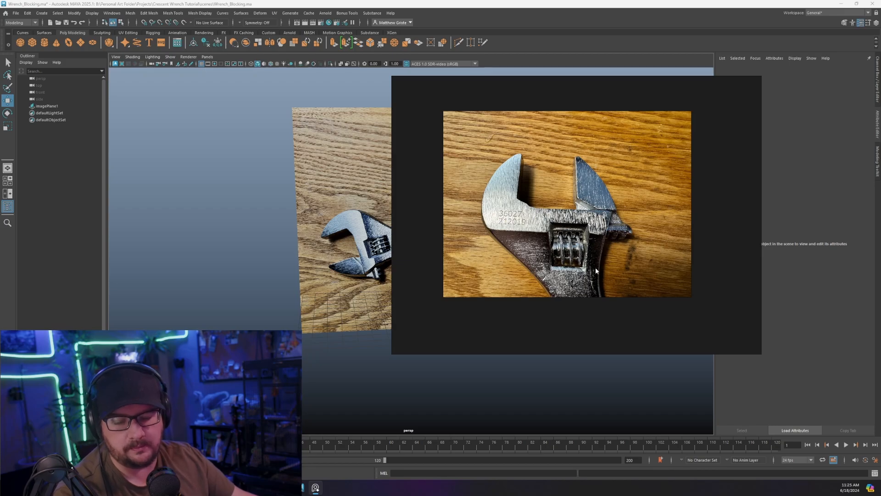
Step: Draw freehand outlines around the movable jaw with its sliding base and around the adjustment screw in the close-up photo
{"action": "right_click", "coordinate": [449, 161]}
{"action": "mouse_move", "coordinate": [481, 295]}
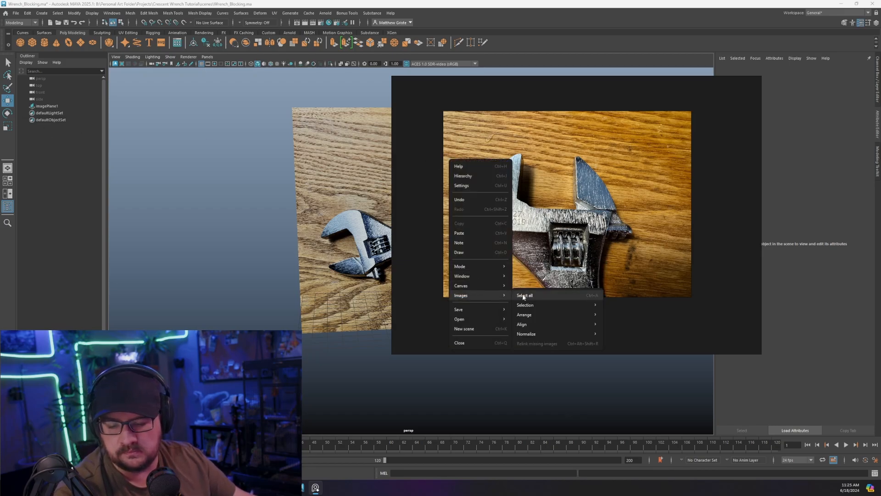
{"action": "left_click", "coordinate": [470, 254]}
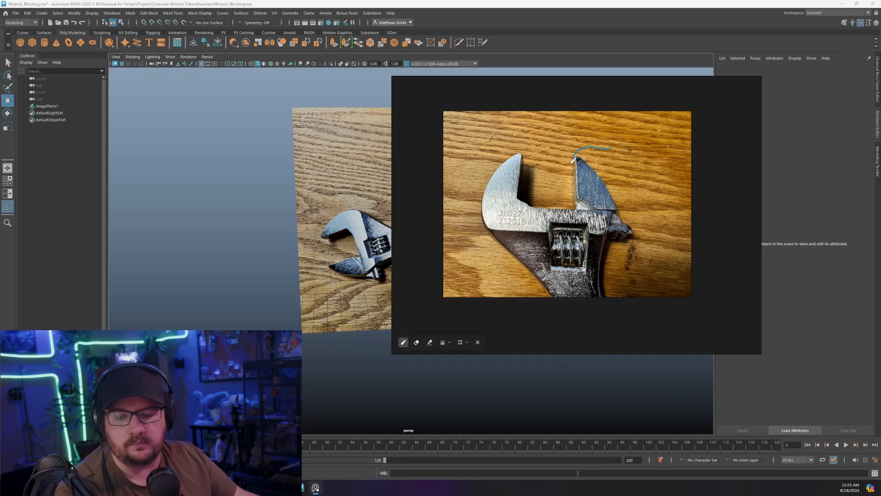
{"action": "left_click_drag", "start_coordinate": [572, 160], "coordinate": [571, 196]}
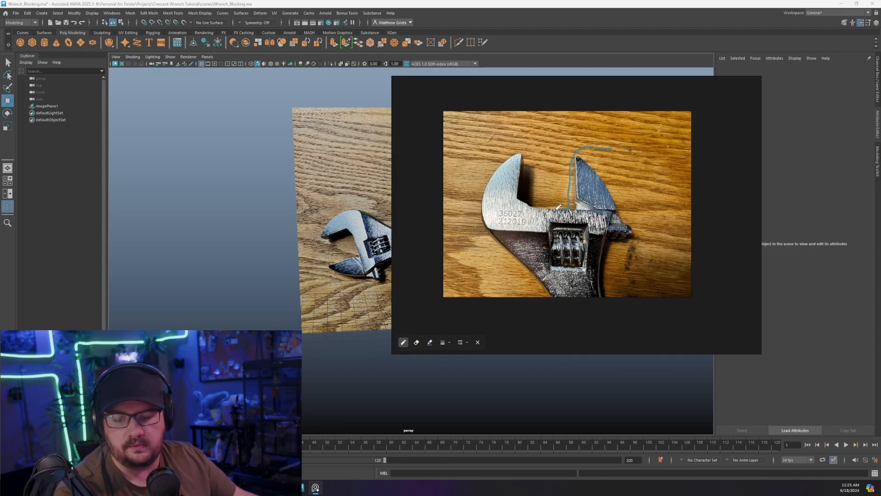
{"action": "left_click_drag", "start_coordinate": [519, 208], "coordinate": [508, 215]}
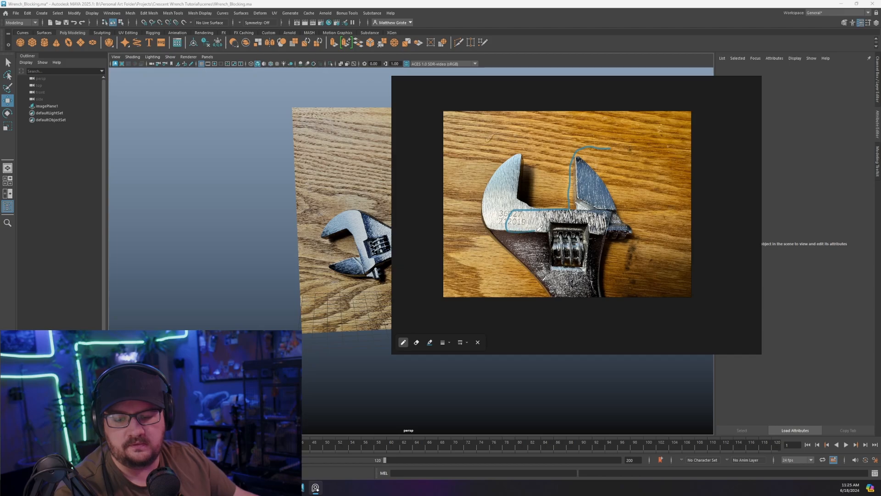
{"action": "left_click_drag", "start_coordinate": [563, 233], "coordinate": [638, 239]}
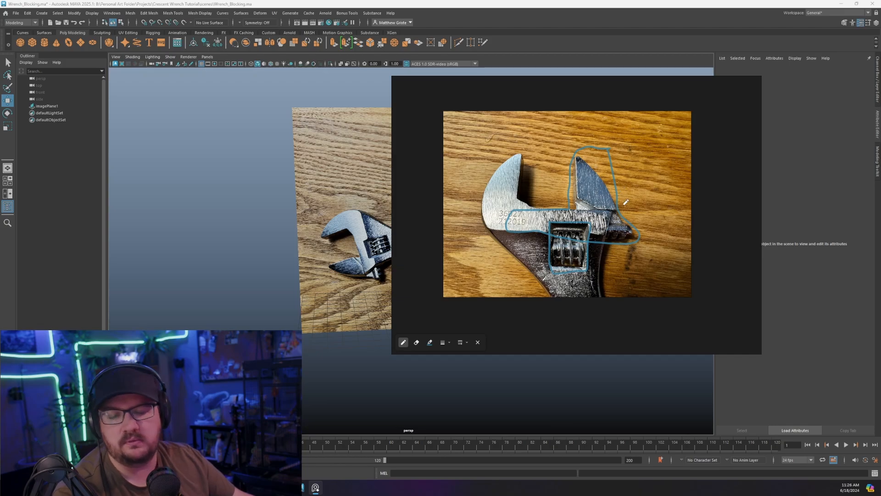
{"action": "scroll", "coordinate": [646, 199], "scroll_direction": "down", "scroll_amount": 1}
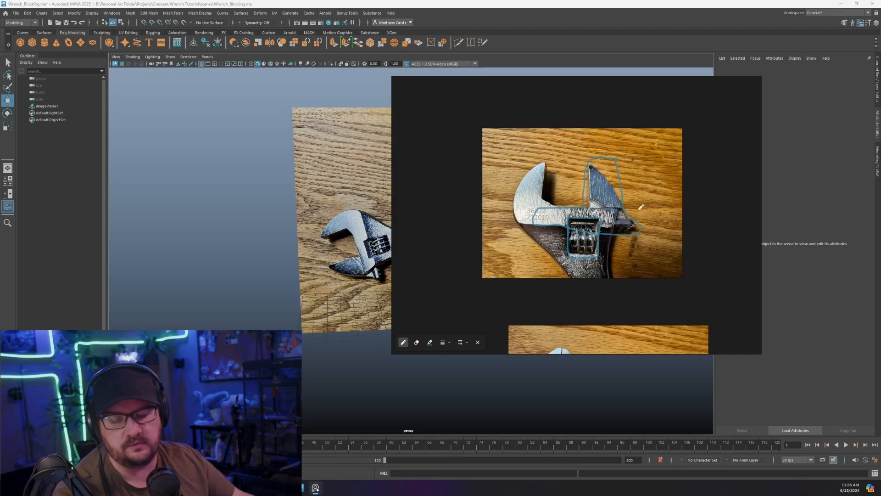
Step: Draw a freehand outline around the main wrench body, following the whole head down to the handle neck in the close-up photo
{"action": "scroll", "coordinate": [638, 210], "scroll_direction": "up", "scroll_amount": 1}
{"action": "mouse_move", "coordinate": [498, 150]}
{"action": "left_mouse_down"}
{"action": "mouse_move", "coordinate": [487, 214]}
{"action": "mouse_move", "coordinate": [525, 266]}
{"action": "left_mouse_up"}
{"action": "left_click_drag", "start_coordinate": [626, 292], "coordinate": [622, 245]}
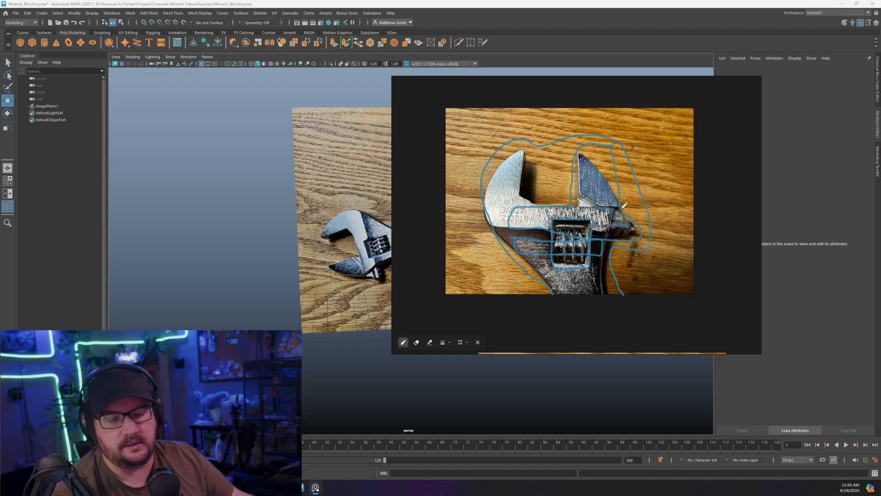
Step: Return to Maya's front view, create a polygon cube and place it over the middle of the wrench handle
{"action": "left_click_drag", "start_coordinate": [550, 239], "coordinate": [448, 237], "text": "alt"}
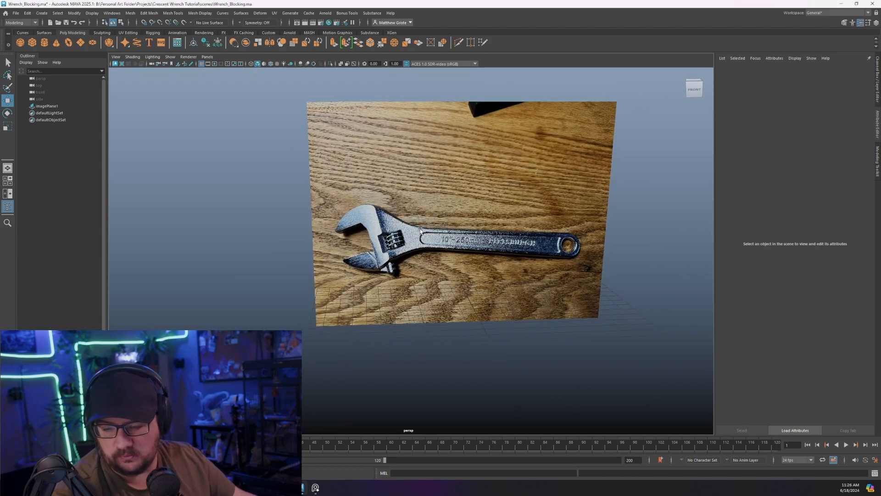
{"action": "middle_click_drag", "start_coordinate": [462, 240], "coordinate": [417, 225], "text": "alt"}
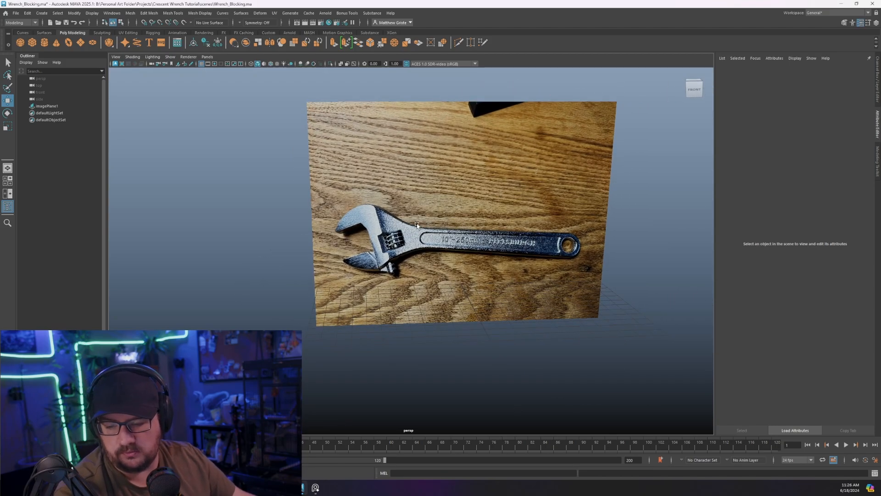
{"action": "key", "text": "space"}
{"action": "scroll", "coordinate": [293, 308], "scroll_direction": "down", "scroll_amount": 3}
{"action": "key", "text": "space"}
{"action": "middle_click_drag", "start_coordinate": [365, 275], "coordinate": [353, 292], "text": "alt"}
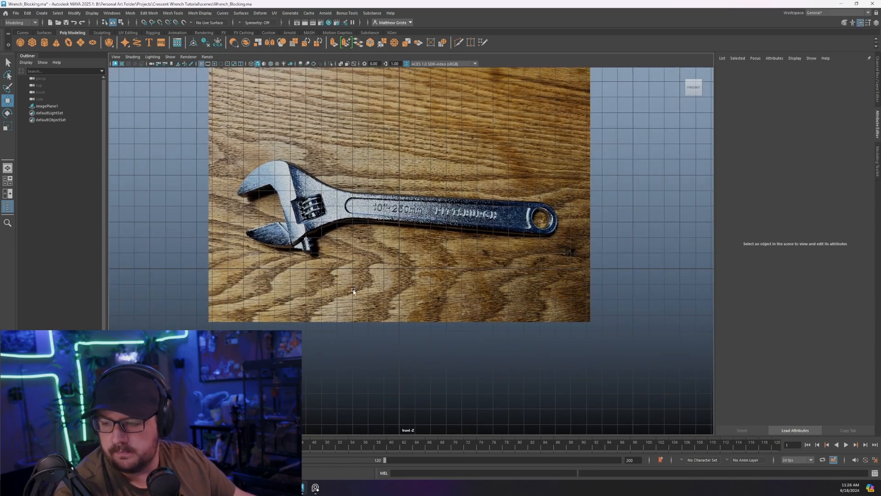
{"action": "left_click", "coordinate": [32, 42]}
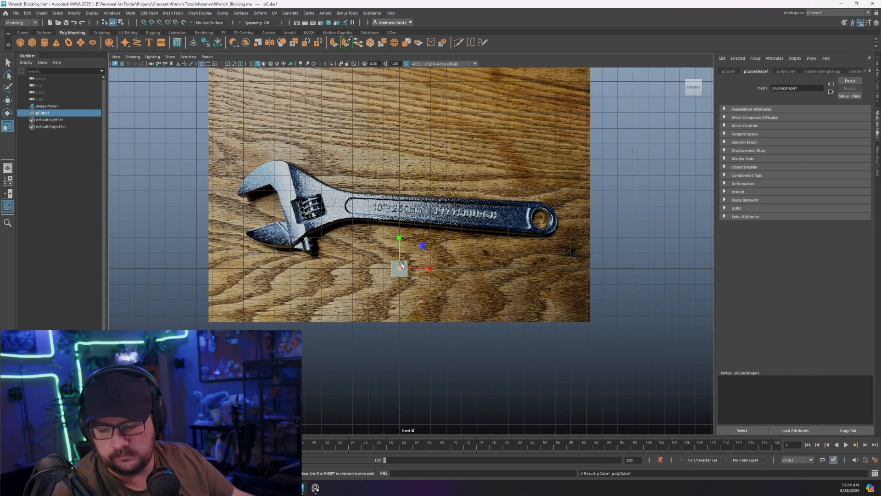
{"action": "key", "text": "e"}
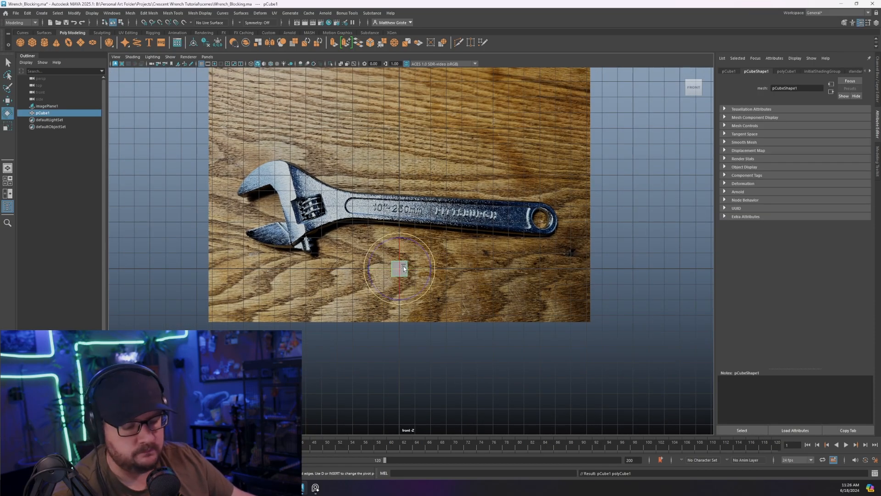
{"action": "key", "text": "w"}
{"action": "left_click_drag", "start_coordinate": [404, 269], "coordinate": [401, 207]}
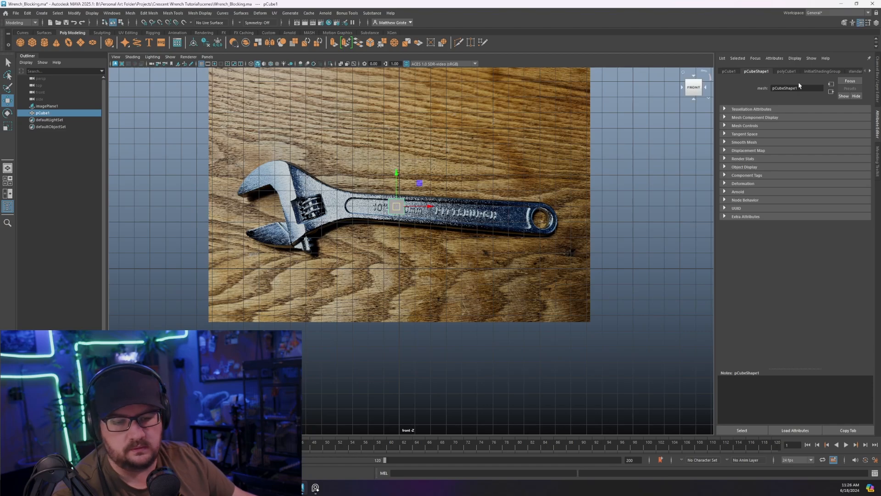
Step: Set the cube's subdivisions in width, height and depth to 2 each
{"action": "left_click", "coordinate": [878, 150]}
{"action": "left_click", "coordinate": [877, 90]}
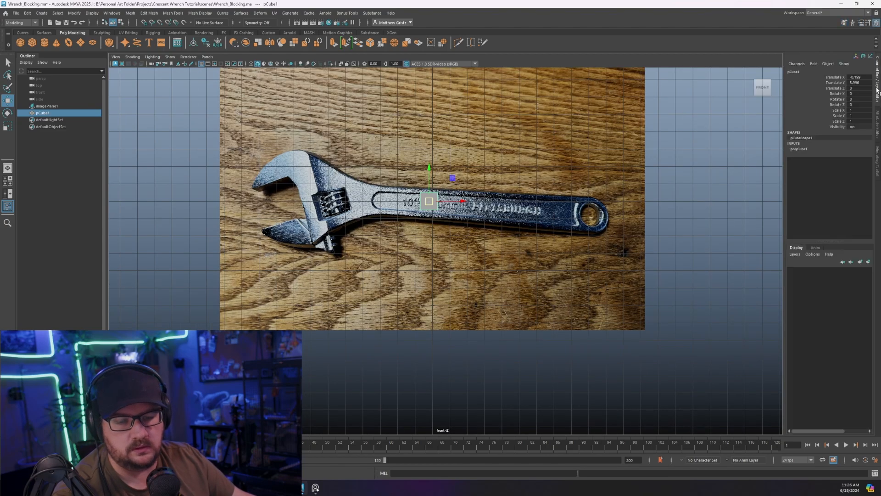
{"action": "left_click", "coordinate": [809, 150]}
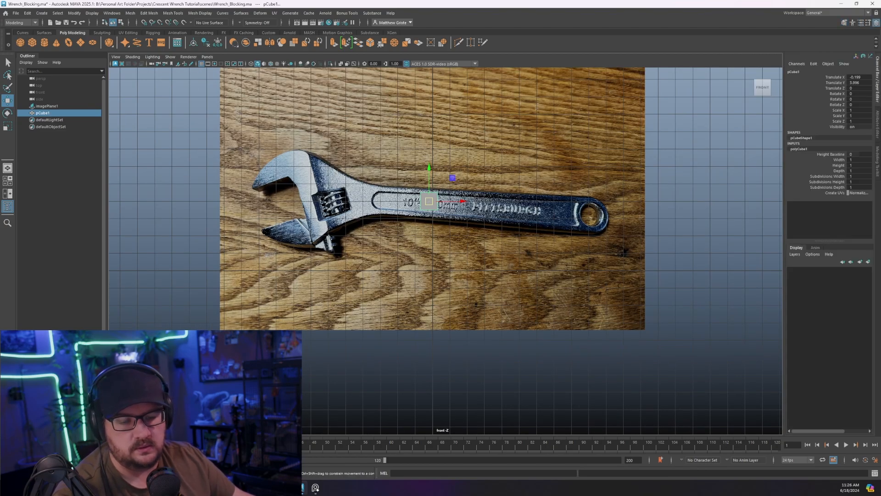
{"action": "double_click", "coordinate": [860, 176]}
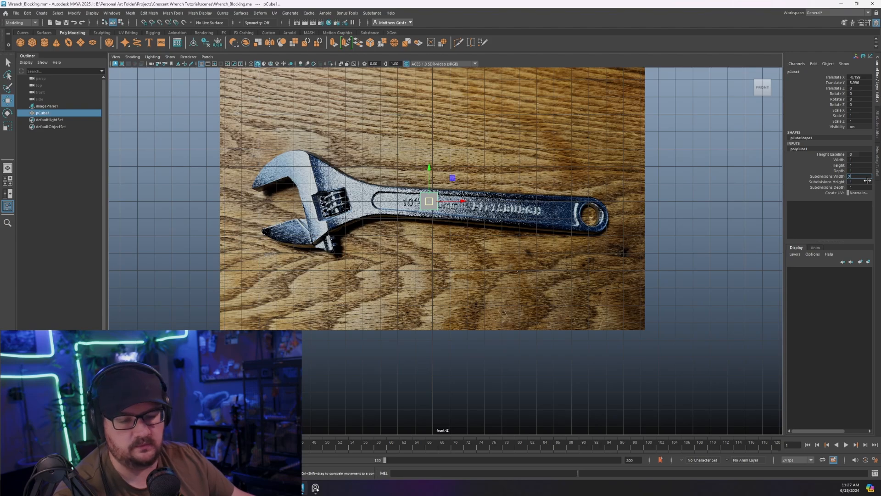
{"action": "left_click", "coordinate": [866, 182]}
{"action": "type", "text": "2"}
{"action": "left_click", "coordinate": [865, 186]}
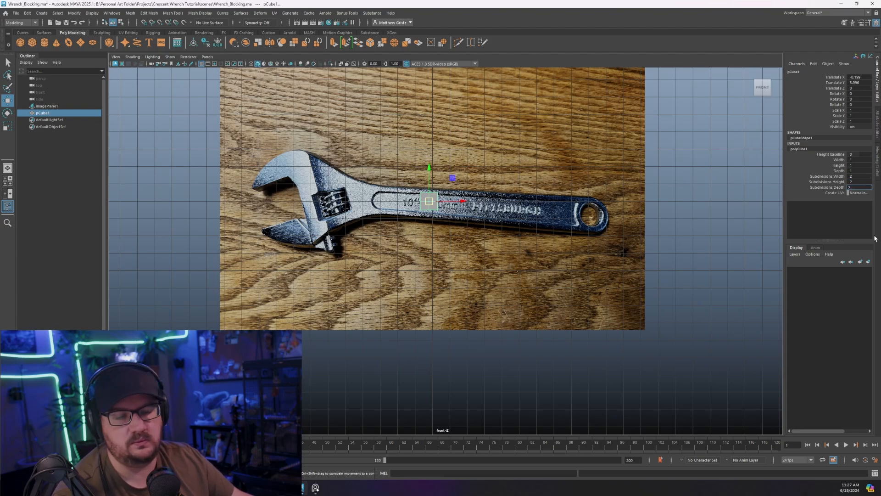
{"action": "type", "text": "2"}
{"action": "key", "text": "Return"}
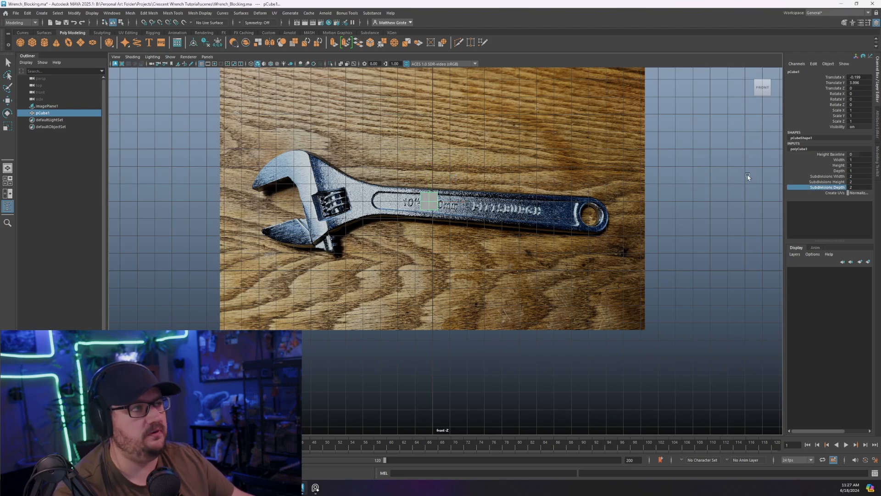
Step: Stretch the cube's end vertices to the handle's hole end and the wrench head, and centre the middle vertices between them
{"action": "scroll", "coordinate": [392, 217], "scroll_direction": "up", "scroll_amount": 2}
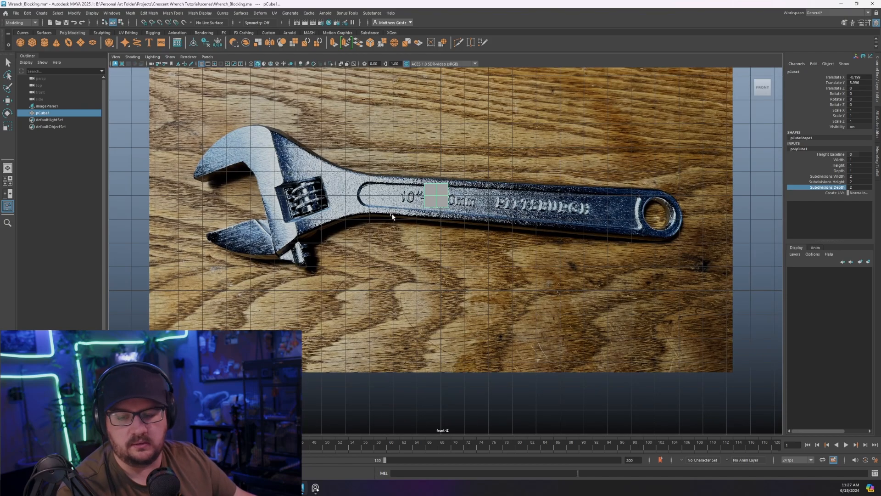
{"action": "scroll", "coordinate": [392, 216], "scroll_direction": "down", "scroll_amount": 1}
{"action": "scroll", "coordinate": [392, 216], "scroll_direction": "up", "scroll_amount": 1}
{"action": "middle_click_drag", "start_coordinate": [392, 216], "coordinate": [393, 240], "text": "alt"}
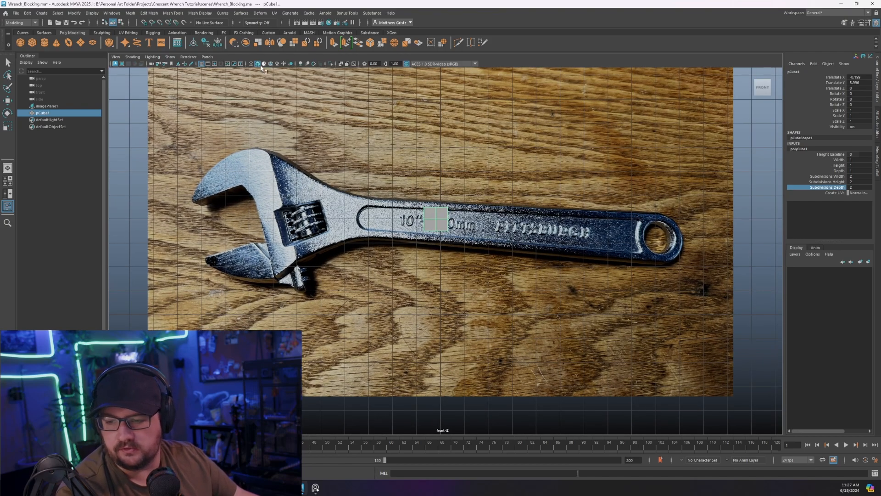
{"action": "right_click", "coordinate": [423, 220]}
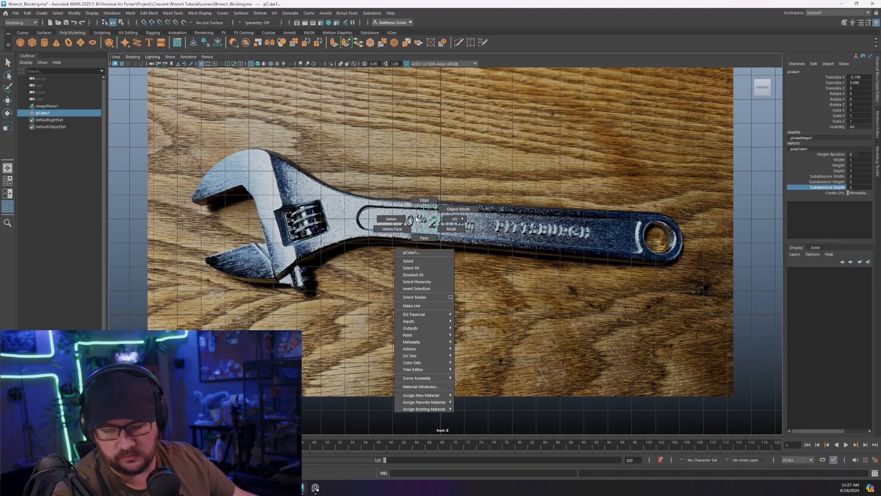
{"action": "right_click_drag", "start_coordinate": [416, 219], "coordinate": [393, 219]}
{"action": "left_click_drag", "start_coordinate": [478, 259], "coordinate": [680, 241]}
{"action": "key", "text": "w"}
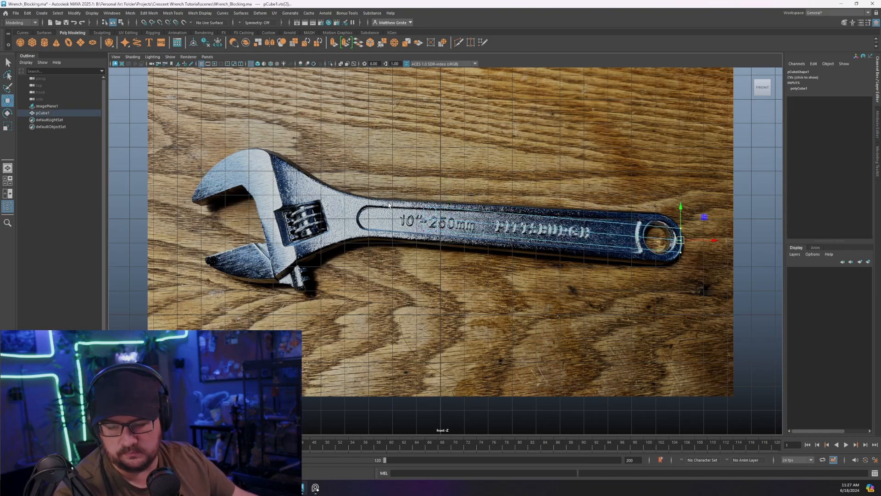
{"action": "left_click_drag", "start_coordinate": [388, 202], "coordinate": [261, 215]}
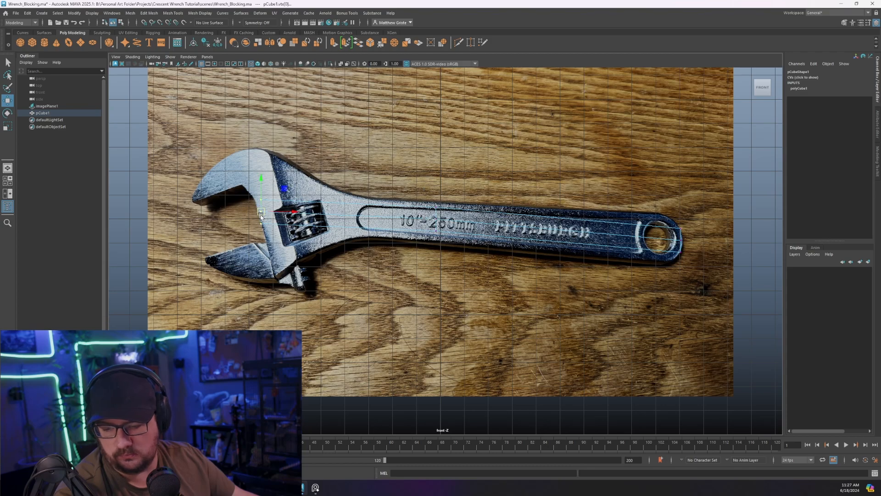
{"action": "left_click_drag", "start_coordinate": [372, 194], "coordinate": [452, 226]}
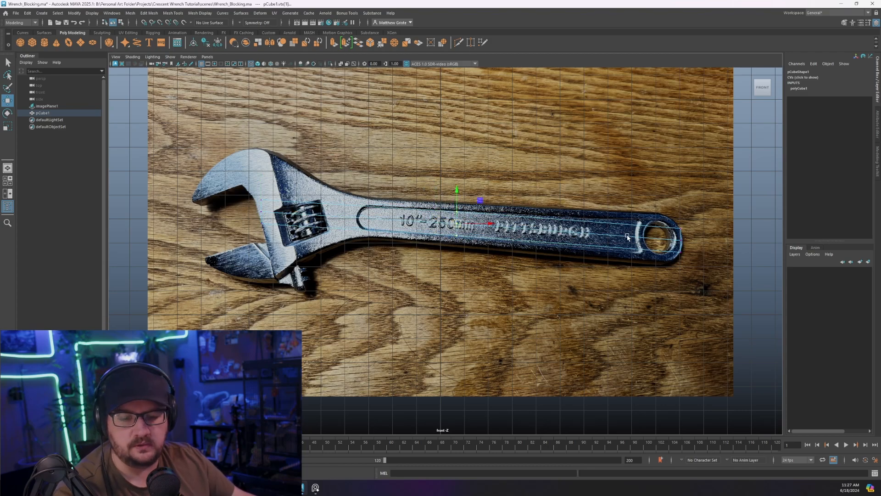
Step: Insert four crosswise edge loops in the cube's handle half, spaced from the PITTSBURGH lettering to the hanging hole
{"action": "scroll", "coordinate": [638, 262], "scroll_direction": "up", "scroll_amount": 8}
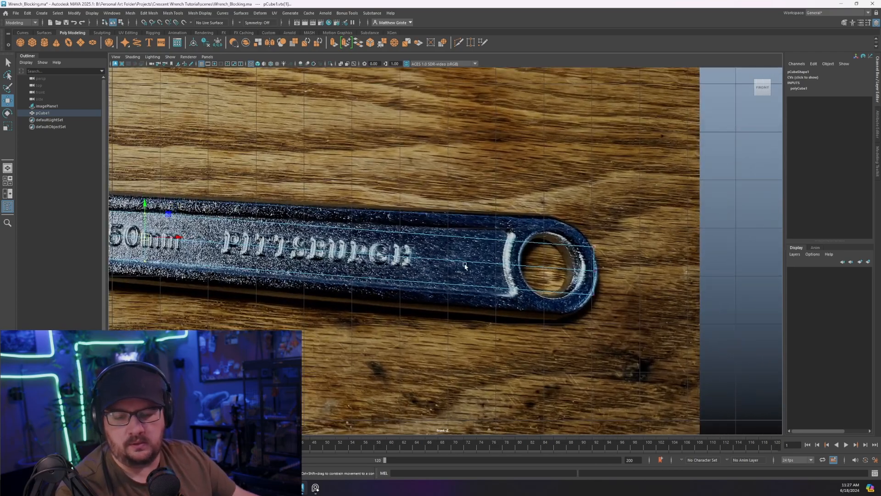
{"action": "middle_click_drag", "start_coordinate": [554, 263], "coordinate": [484, 254], "text": "alt"}
{"action": "scroll", "coordinate": [494, 251], "scroll_direction": "up", "scroll_amount": 1}
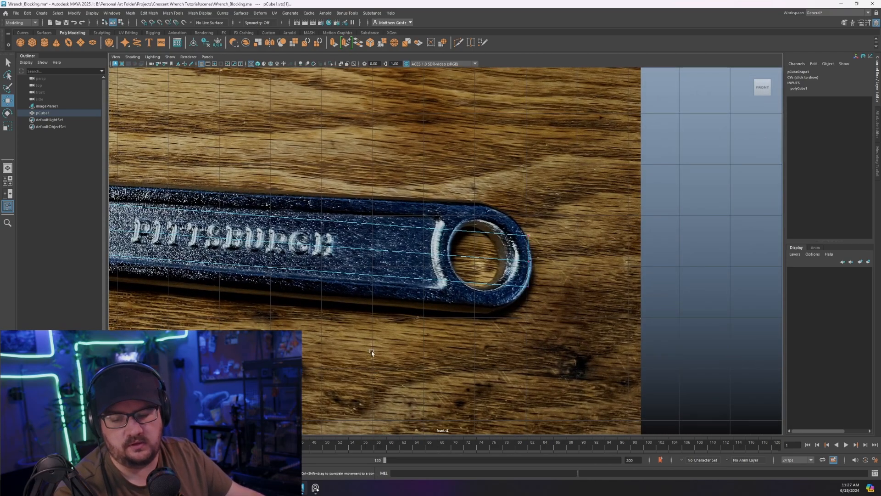
{"action": "scroll", "coordinate": [412, 218], "scroll_direction": "down", "scroll_amount": 4}
{"action": "scroll", "coordinate": [410, 263], "scroll_direction": "up", "scroll_amount": 3}
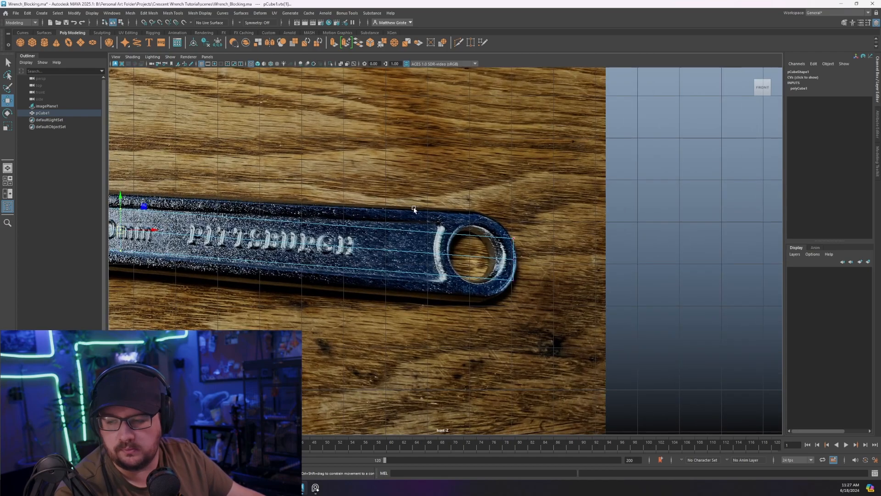
{"action": "left_click", "coordinate": [173, 13]}
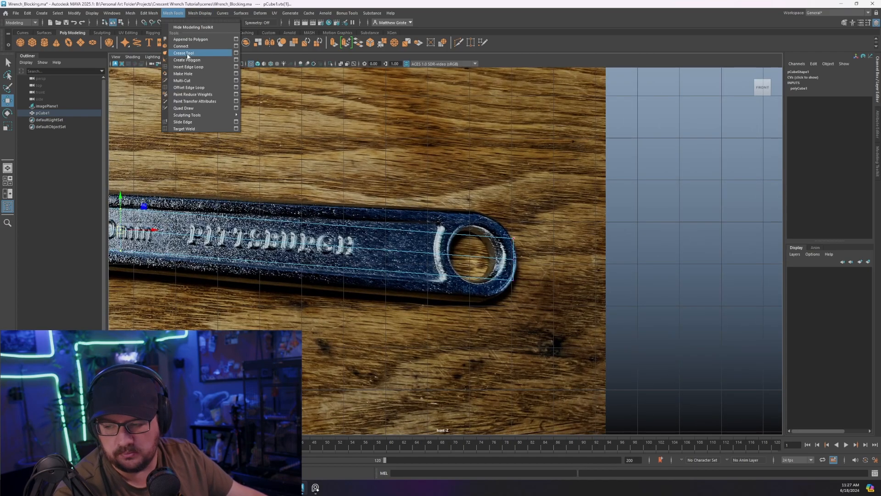
{"action": "left_click", "coordinate": [195, 87]}
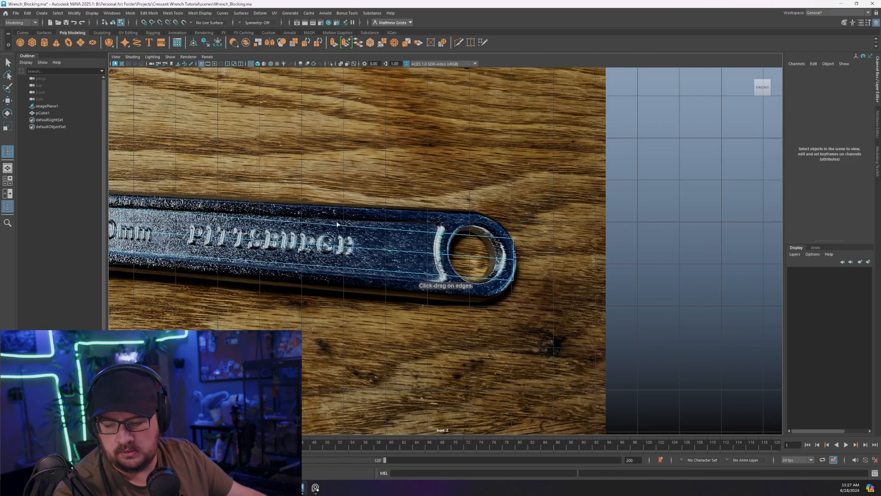
{"action": "left_click_drag", "start_coordinate": [315, 223], "coordinate": [493, 238]}
{"action": "key", "text": "q"}
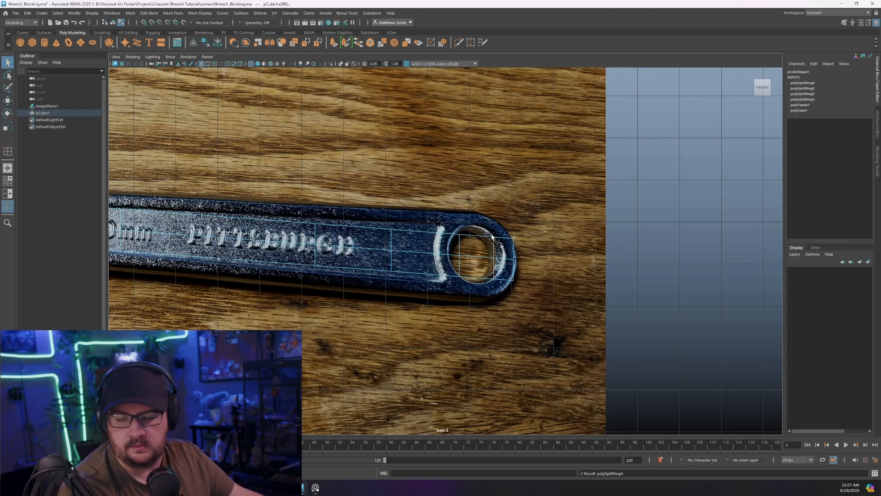
Step: Move the upper and lower vertices of the edge loop at the PITTSBURGH lettering out to the handle's edges
{"action": "right_click", "coordinate": [491, 237]}
{"action": "right_click", "coordinate": [480, 233]}
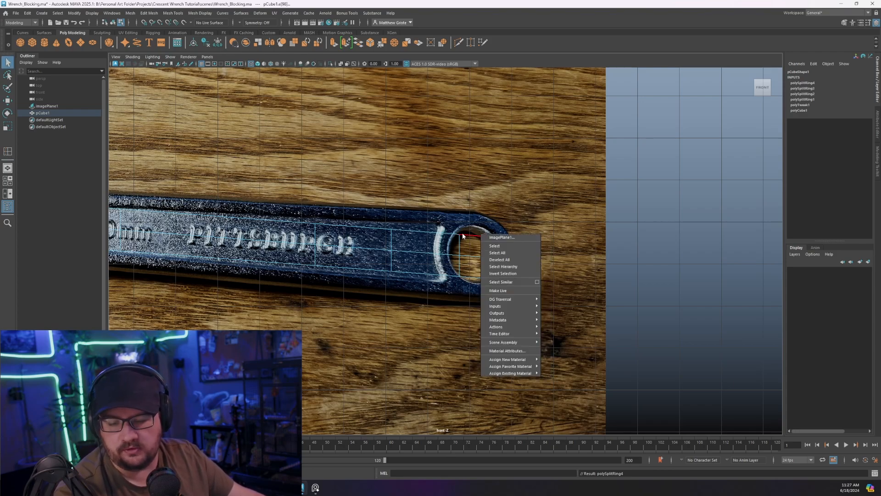
{"action": "right_click", "coordinate": [462, 233]}
{"action": "right_click_drag", "start_coordinate": [463, 233], "coordinate": [434, 230]}
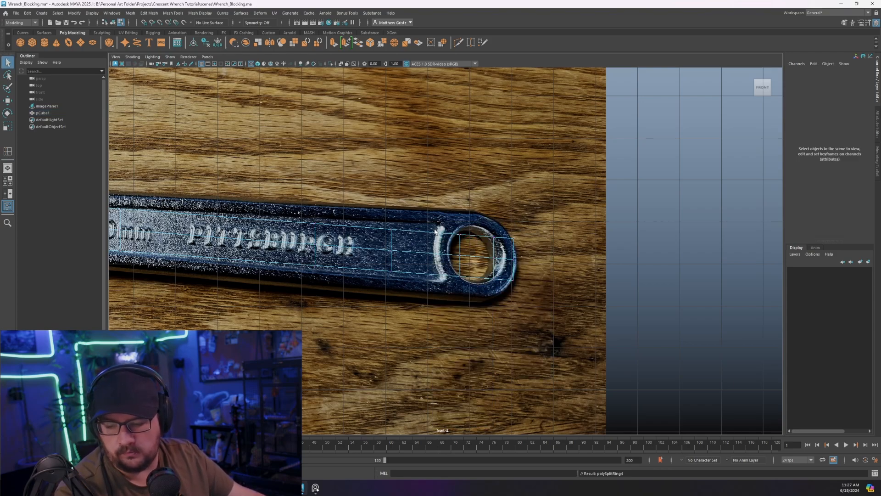
{"action": "left_click_drag", "start_coordinate": [294, 208], "coordinate": [324, 224]}
{"action": "key", "text": "w"}
{"action": "left_click_drag", "start_coordinate": [315, 183], "coordinate": [320, 174]}
{"action": "left_click_drag", "start_coordinate": [298, 256], "coordinate": [338, 279]}
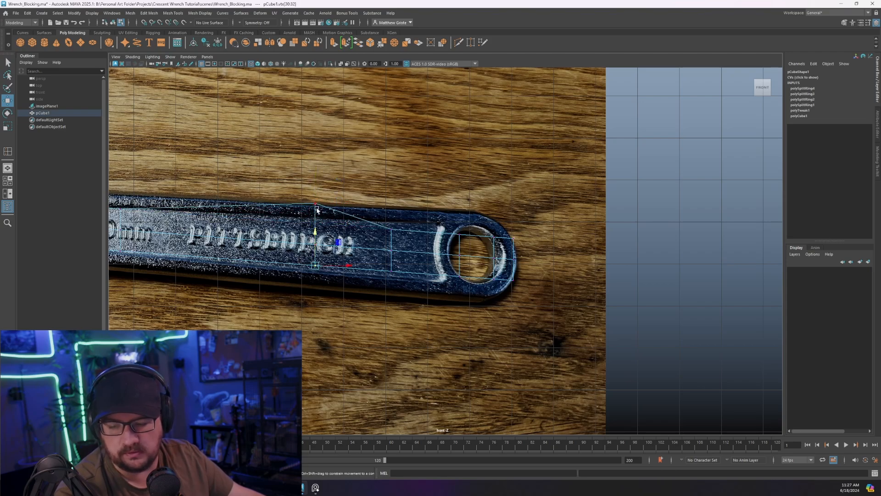
{"action": "left_click_drag", "start_coordinate": [316, 205], "coordinate": [315, 248]}
Step: Fit the upper and lower vertices of the loop between the lettering and the hanging hole to the handle's outline
{"action": "left_click_drag", "start_coordinate": [370, 219], "coordinate": [404, 240]}
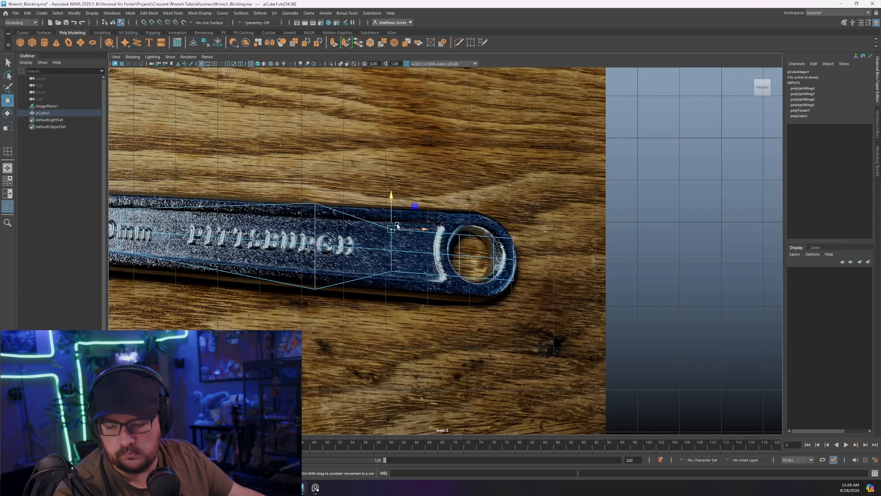
{"action": "left_click_drag", "start_coordinate": [391, 199], "coordinate": [393, 178]}
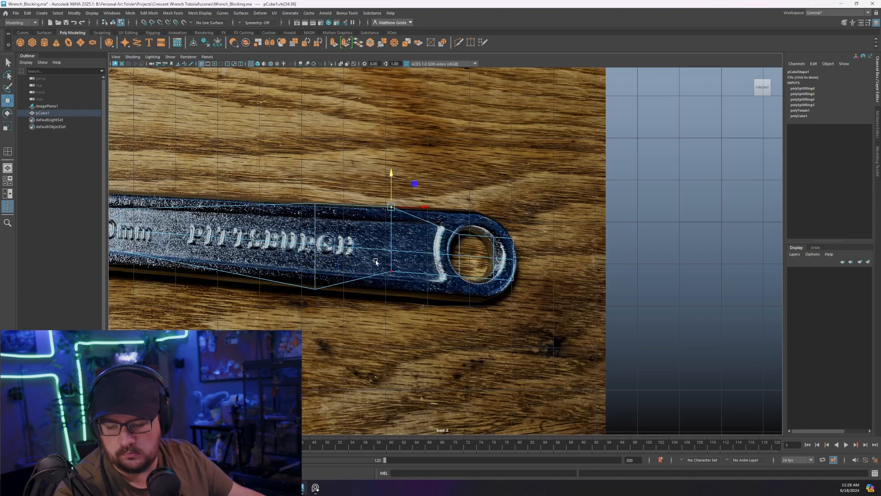
{"action": "left_click_drag", "start_coordinate": [376, 261], "coordinate": [403, 285]}
{"action": "left_click_drag", "start_coordinate": [391, 236], "coordinate": [391, 263]}
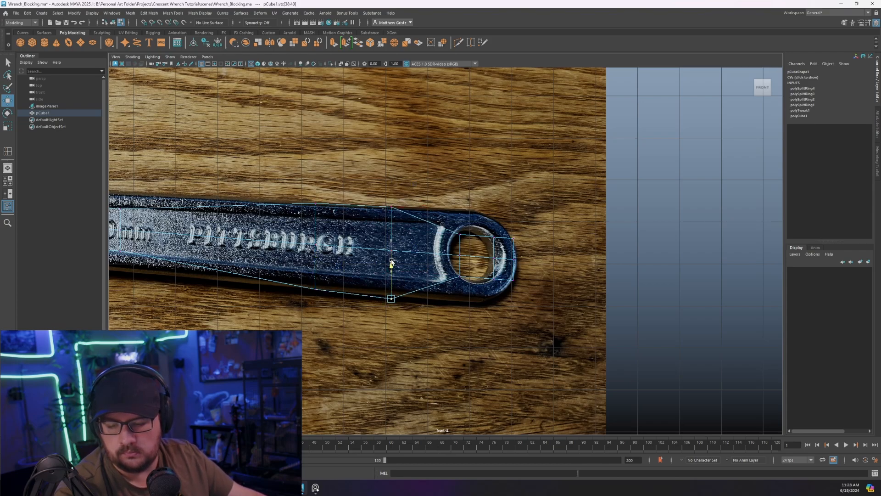
Step: Shape the two edge loops at the hanging hole and the end vertices to follow the handle's rounded tip
{"action": "left_click_drag", "start_coordinate": [444, 265], "coordinate": [472, 289]}
{"action": "left_click_drag", "start_coordinate": [458, 246], "coordinate": [458, 273]}
{"action": "left_click_drag", "start_coordinate": [441, 224], "coordinate": [473, 240]}
{"action": "left_click_drag", "start_coordinate": [462, 205], "coordinate": [458, 181]}
{"action": "left_click_drag", "start_coordinate": [495, 239], "coordinate": [498, 197]}
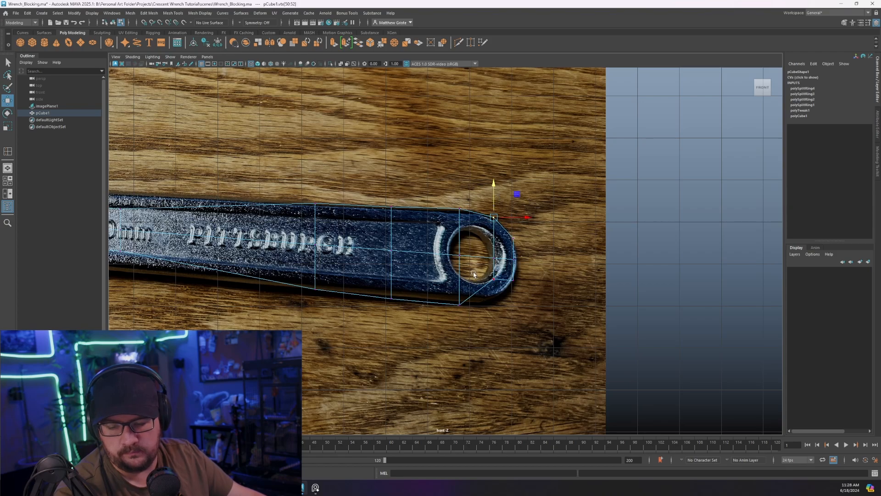
{"action": "left_click_drag", "start_coordinate": [473, 272], "coordinate": [497, 290]}
{"action": "left_click_drag", "start_coordinate": [493, 247], "coordinate": [536, 262]}
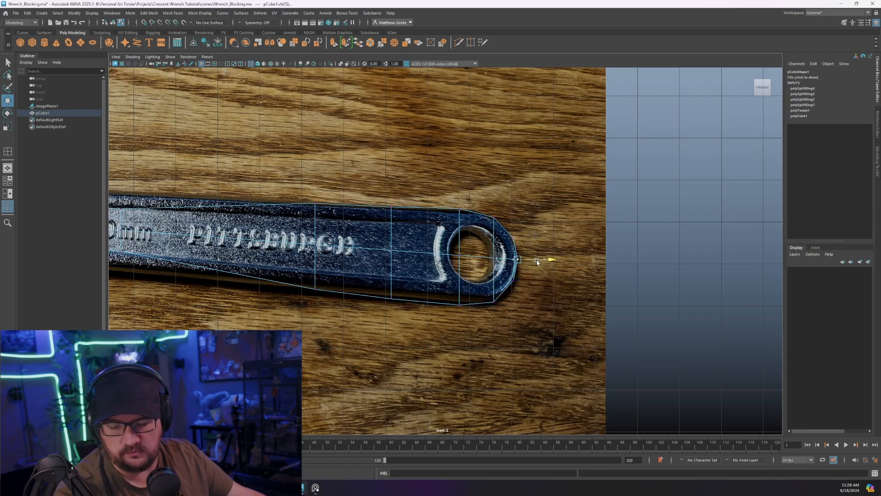
Step: Move the middle loop's upper and lower vertices near the 10"-250mm marking out to the handle's edges
{"action": "scroll", "coordinate": [478, 252], "scroll_direction": "down", "scroll_amount": 3}
{"action": "middle_click_drag", "start_coordinate": [324, 256], "coordinate": [563, 272], "text": "alt"}
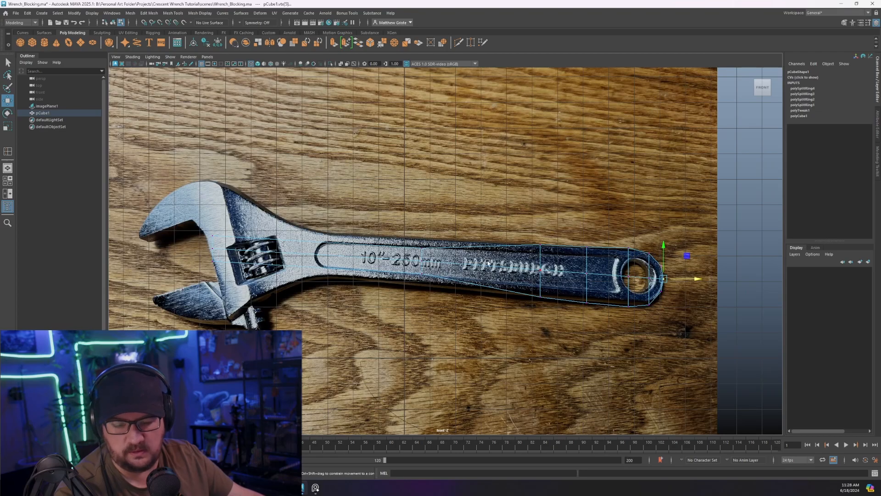
{"action": "middle_click_drag", "start_coordinate": [441, 259], "coordinate": [528, 257], "text": "alt"}
{"action": "scroll", "coordinate": [527, 256], "scroll_direction": "up", "scroll_amount": 3}
{"action": "left_click_drag", "start_coordinate": [497, 228], "coordinate": [531, 211]}
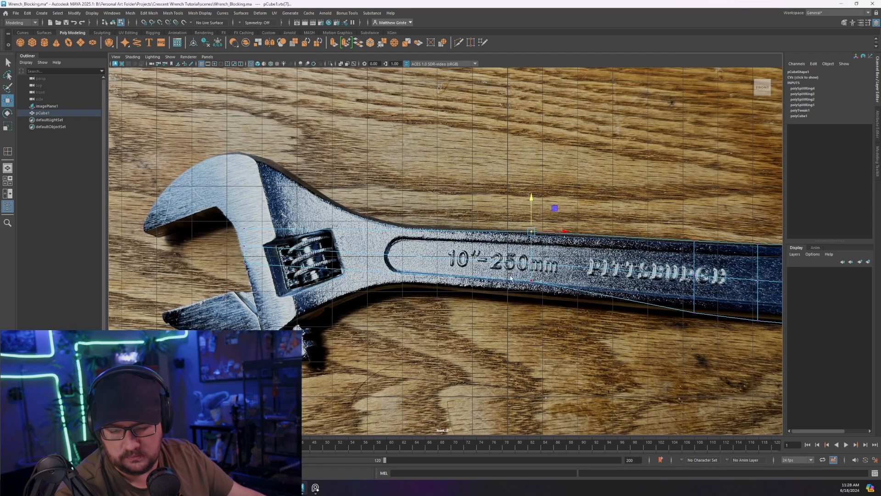
{"action": "left_click", "coordinate": [531, 276]}
{"action": "left_click_drag", "start_coordinate": [530, 248], "coordinate": [528, 266]}
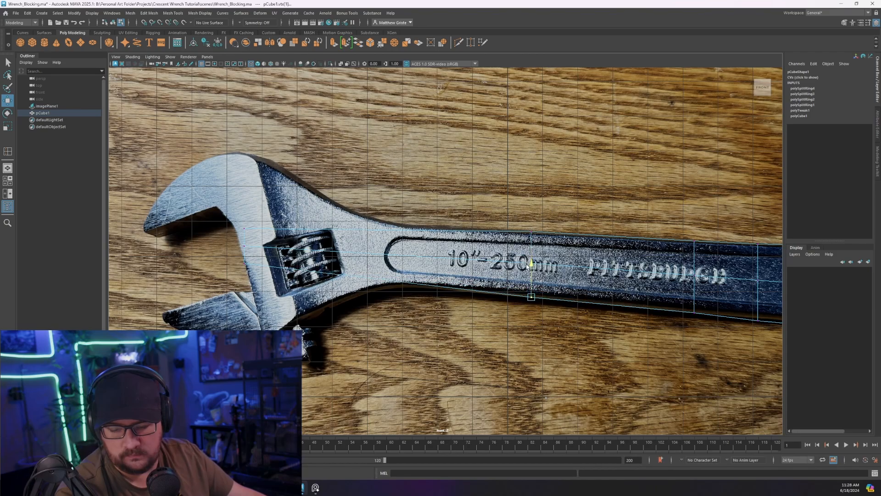
Step: Insert edge loops across the mesh between the 10"-250mm marking and the wrench head with the Insert Edge Loop tool
{"action": "middle_click_drag", "start_coordinate": [426, 257], "coordinate": [536, 266], "text": "alt"}
{"action": "scroll", "coordinate": [523, 263], "scroll_direction": "up", "scroll_amount": 3}
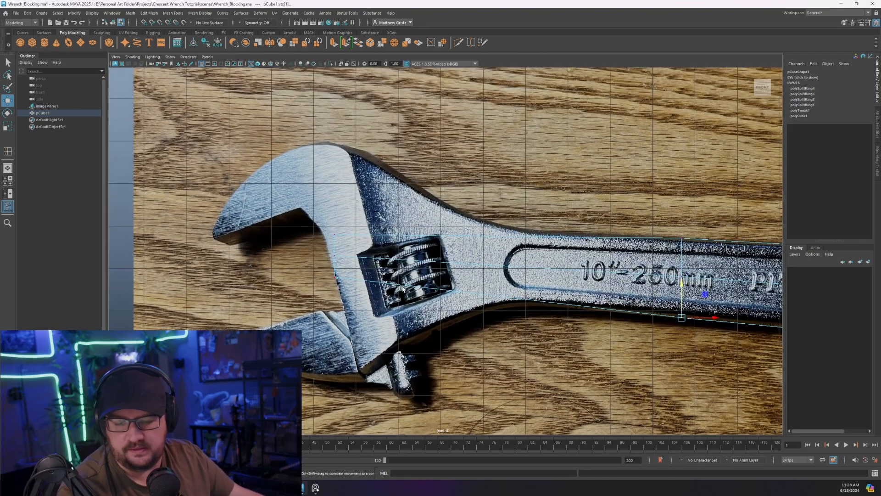
{"action": "middle_click_drag", "start_coordinate": [413, 280], "coordinate": [372, 279], "text": "alt"}
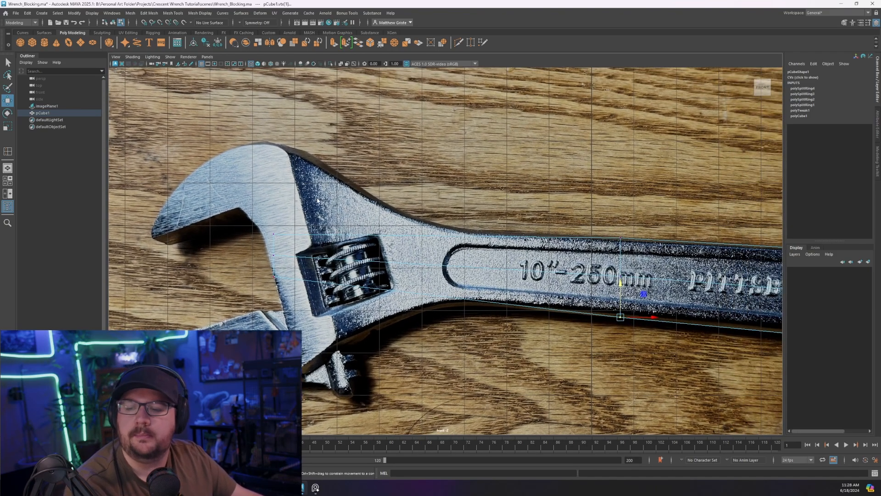
{"action": "left_click", "coordinate": [176, 14]}
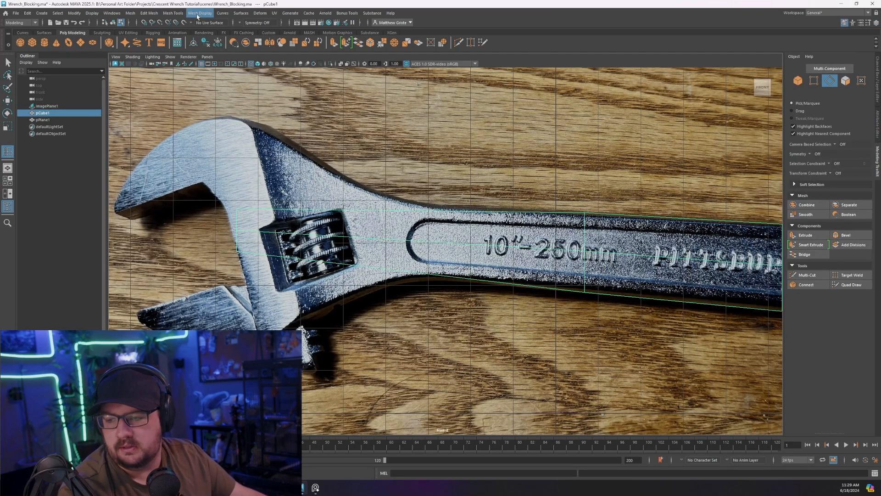
{"action": "left_click", "coordinate": [172, 13]}
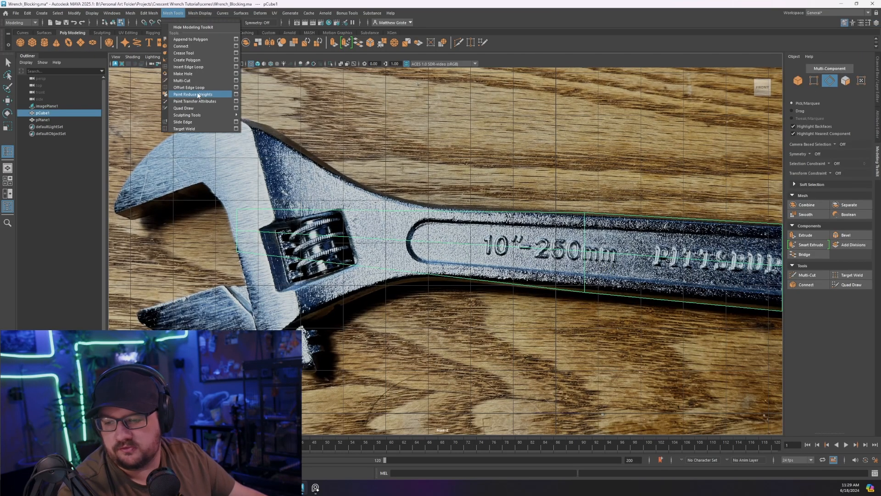
{"action": "left_click", "coordinate": [187, 67]}
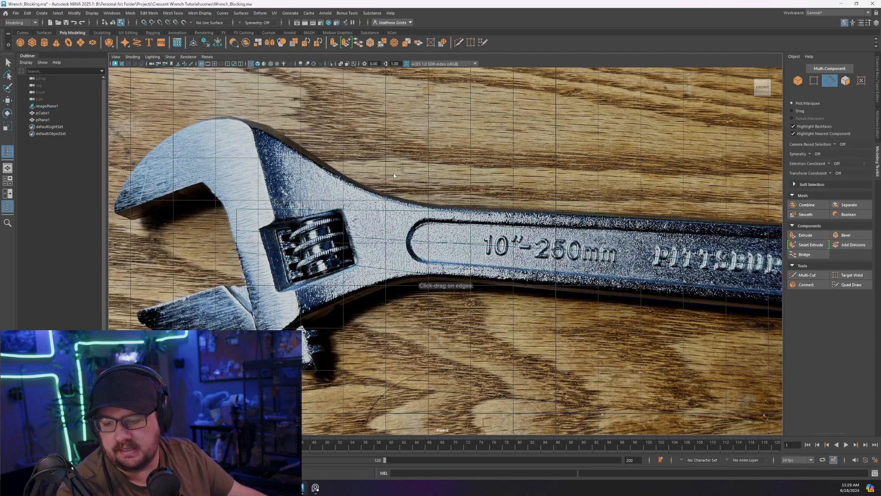
{"action": "left_click", "coordinate": [431, 212]}
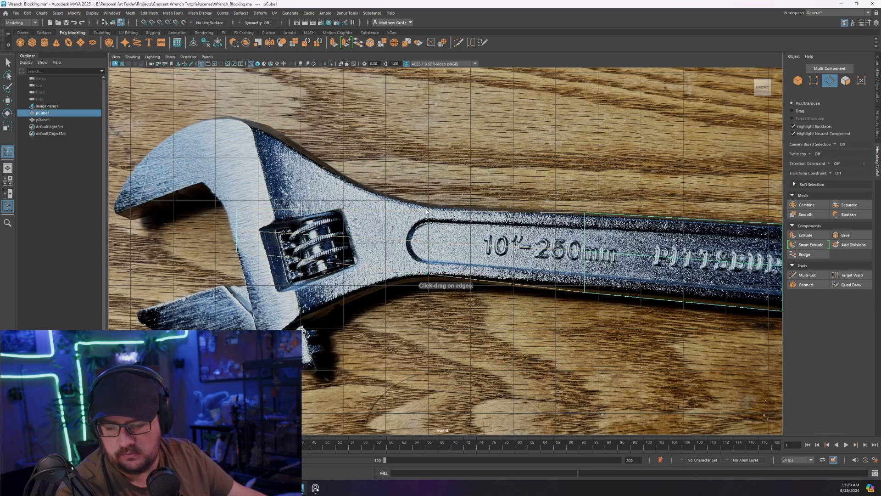
{"action": "left_click", "coordinate": [418, 210]}
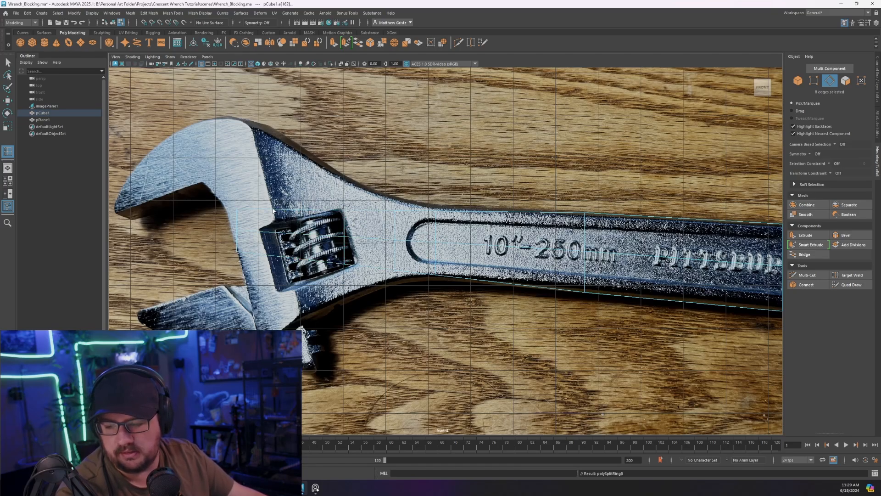
{"action": "left_click", "coordinate": [267, 211]}
{"action": "key", "text": "q"}
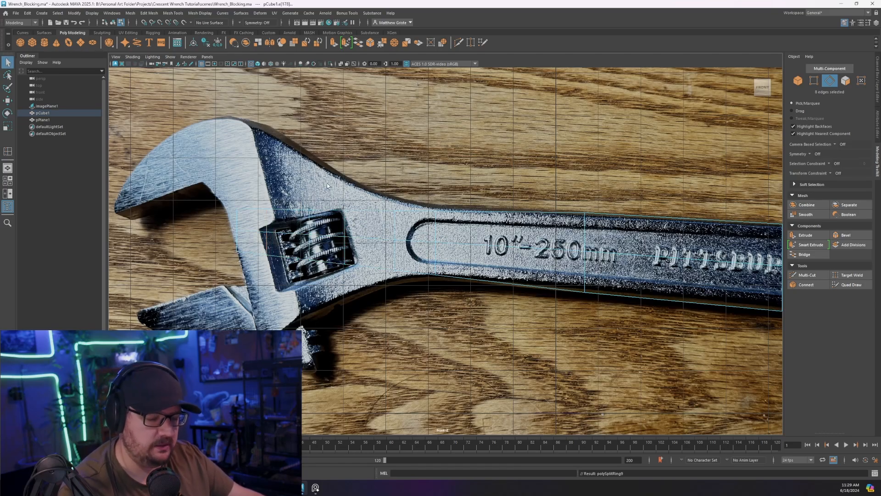
Step: Switch to vertex selection and move the neck loops' outer vertices onto the wrench's outline up to the worm slot
{"action": "right_click", "coordinate": [327, 185]}
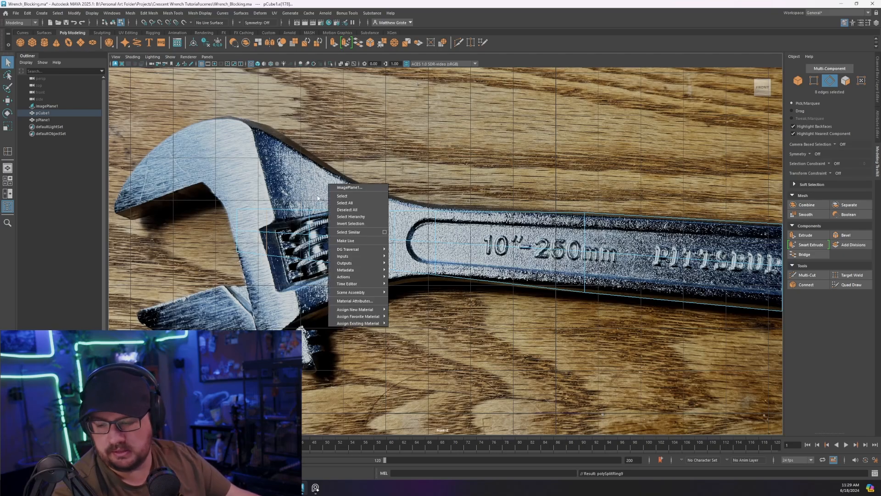
{"action": "mouse_move", "coordinate": [331, 248]}
{"action": "right_click_drag", "start_coordinate": [332, 243], "coordinate": [322, 236]}
{"action": "right_click_drag", "start_coordinate": [297, 208], "coordinate": [270, 207]}
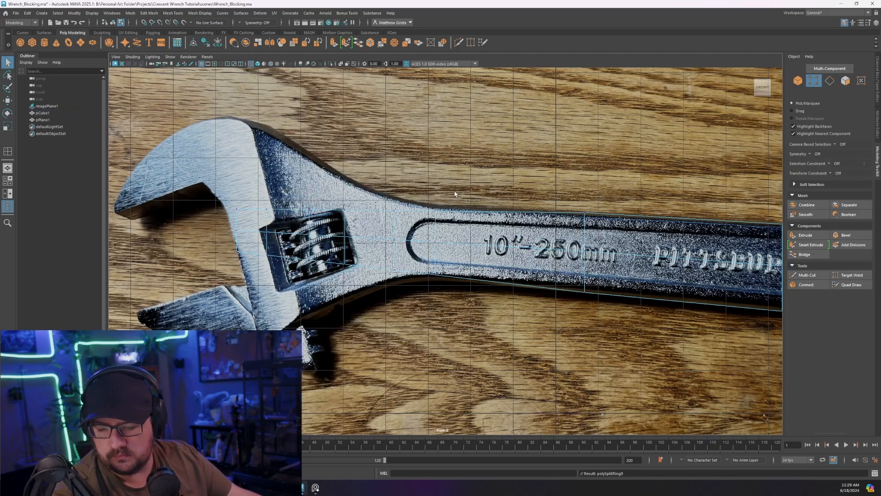
{"action": "left_click_drag", "start_coordinate": [417, 184], "coordinate": [395, 176]}
{"action": "key", "text": "w"}
{"action": "left_click_drag", "start_coordinate": [334, 201], "coordinate": [357, 221]}
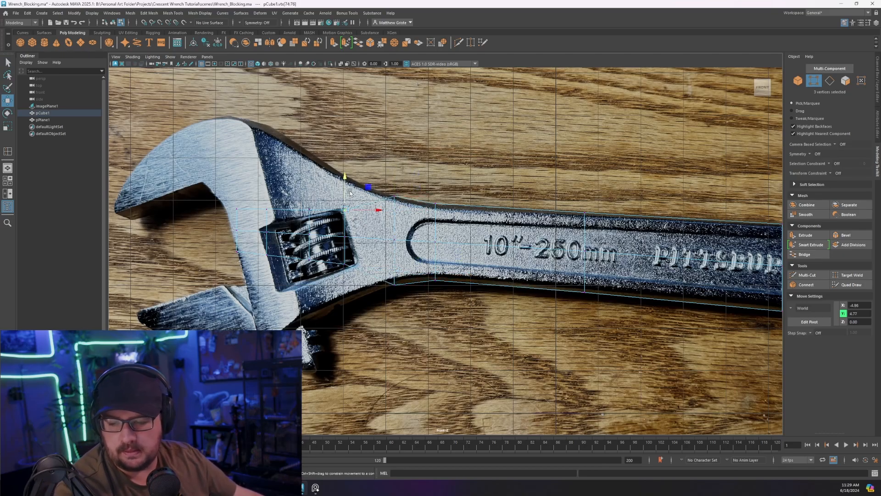
{"action": "left_click_drag", "start_coordinate": [344, 180], "coordinate": [343, 160]}
Step: Raise the upper vertices above the worm slot and at the mesh's jaw end to the head's curved upper outline
{"action": "left_click_drag", "start_coordinate": [299, 197], "coordinate": [317, 219]}
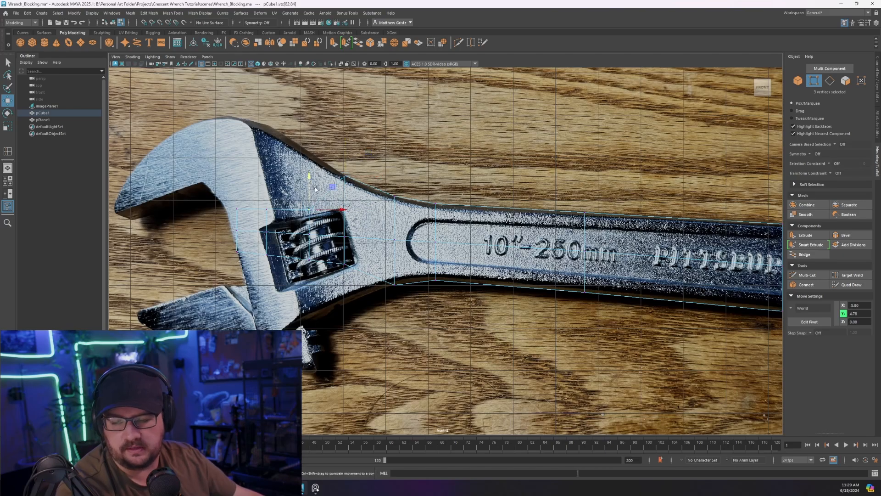
{"action": "left_click_drag", "start_coordinate": [310, 181], "coordinate": [314, 120]}
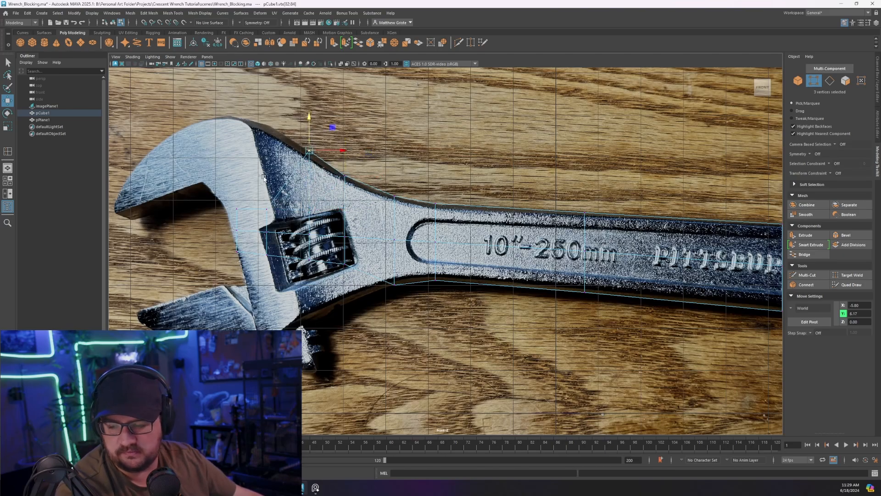
{"action": "left_click_drag", "start_coordinate": [264, 178], "coordinate": [277, 222]}
{"action": "left_click_drag", "start_coordinate": [268, 133], "coordinate": [277, 96]}
{"action": "mouse_move", "coordinate": [224, 179]}
{"action": "left_mouse_down"}
{"action": "mouse_move", "coordinate": [242, 215]}
{"action": "mouse_move", "coordinate": [207, 185]}
{"action": "mouse_move", "coordinate": [212, 170]}
{"action": "left_mouse_up"}
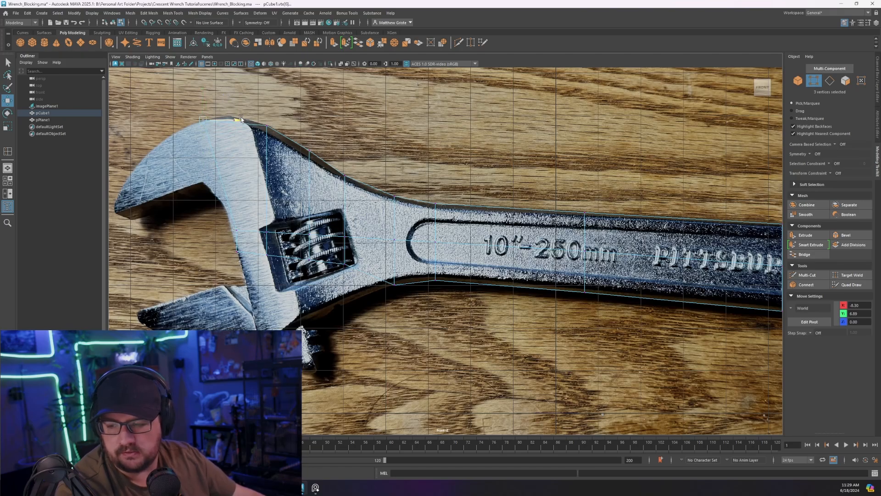
{"action": "mouse_move", "coordinate": [259, 114]}
{"action": "left_mouse_down"}
{"action": "mouse_move", "coordinate": [275, 134]}
{"action": "mouse_move", "coordinate": [250, 118]}
{"action": "mouse_move", "coordinate": [259, 122]}
{"action": "left_mouse_up"}
{"action": "middle_click_drag", "start_coordinate": [268, 144], "coordinate": [278, 108], "text": "alt"}
{"action": "scroll", "coordinate": [275, 115], "scroll_direction": "up", "scroll_amount": 1}
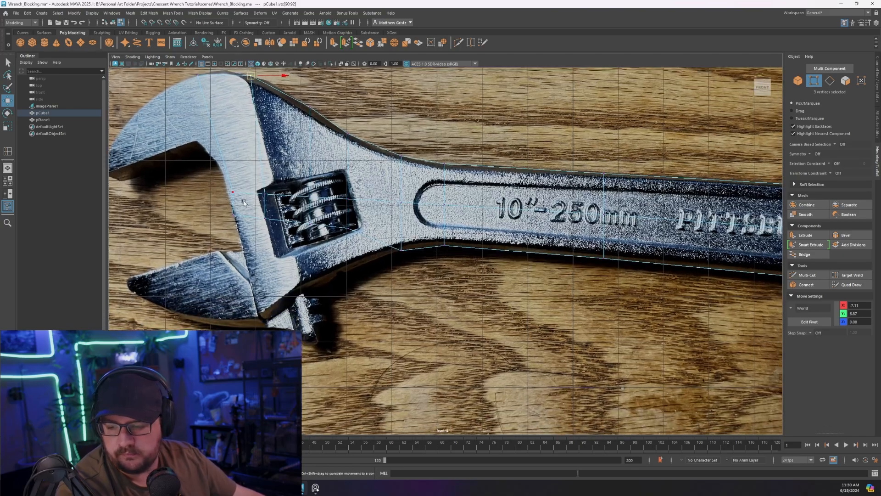
Step: Move the lower vertices at the jaw end and below the worm slot onto the head's lower outline
{"action": "left_click_drag", "start_coordinate": [240, 220], "coordinate": [241, 221]}
{"action": "left_click_drag", "start_coordinate": [234, 215], "coordinate": [277, 311]}
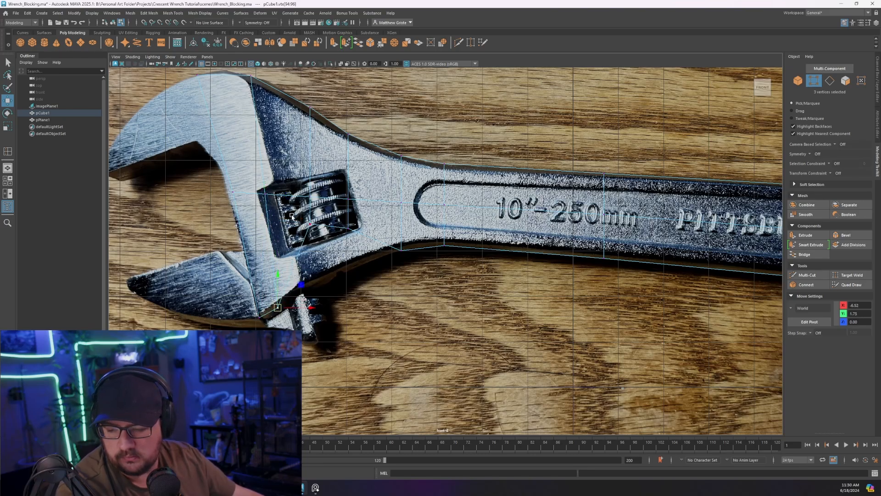
{"action": "mouse_move", "coordinate": [291, 215]}
{"action": "left_mouse_down"}
{"action": "mouse_move", "coordinate": [316, 244]}
{"action": "mouse_move", "coordinate": [320, 281]}
{"action": "left_mouse_up"}
{"action": "mouse_move", "coordinate": [332, 214]}
{"action": "left_mouse_down"}
{"action": "mouse_move", "coordinate": [357, 265]}
{"action": "mouse_move", "coordinate": [320, 286]}
{"action": "left_mouse_up"}
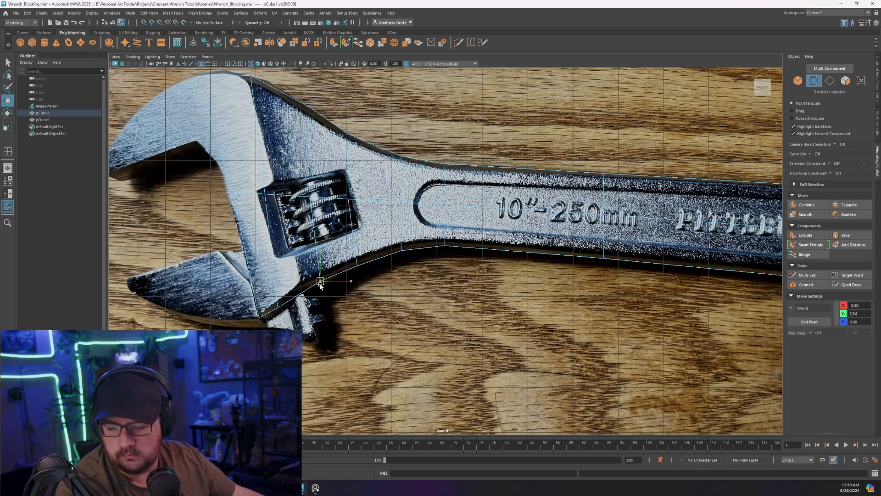
Step: Undo the last change to the jaw-end middle vertices and nudge the upper corner vertices to X -7.17 on the head's top edge
{"action": "mouse_move", "coordinate": [226, 191]}
{"action": "left_mouse_down"}
{"action": "mouse_move", "coordinate": [248, 202]}
{"action": "mouse_move", "coordinate": [230, 195]}
{"action": "left_mouse_up"}
{"action": "left_click", "coordinate": [239, 194]}
{"action": "key", "text": "ctrl+z"}
{"action": "middle_click_drag", "start_coordinate": [231, 195], "coordinate": [322, 264], "text": "alt"}
{"action": "scroll", "coordinate": [322, 263], "scroll_direction": "up", "scroll_amount": 1}
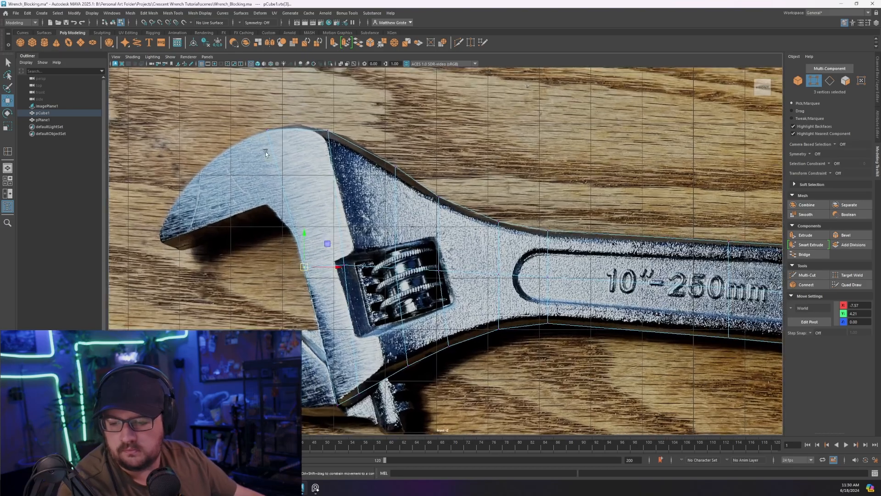
{"action": "left_click_drag", "start_coordinate": [254, 117], "coordinate": [267, 132]}
{"action": "left_click_drag", "start_coordinate": [316, 118], "coordinate": [338, 141]}
{"action": "left_click_drag", "start_coordinate": [329, 131], "coordinate": [325, 131]}
Step: Adjust the middle vertices at the jaw's inner edge and move the front centre vertices at the worm slot to its upper edge
{"action": "scroll", "coordinate": [331, 201], "scroll_direction": "down", "scroll_amount": 5}
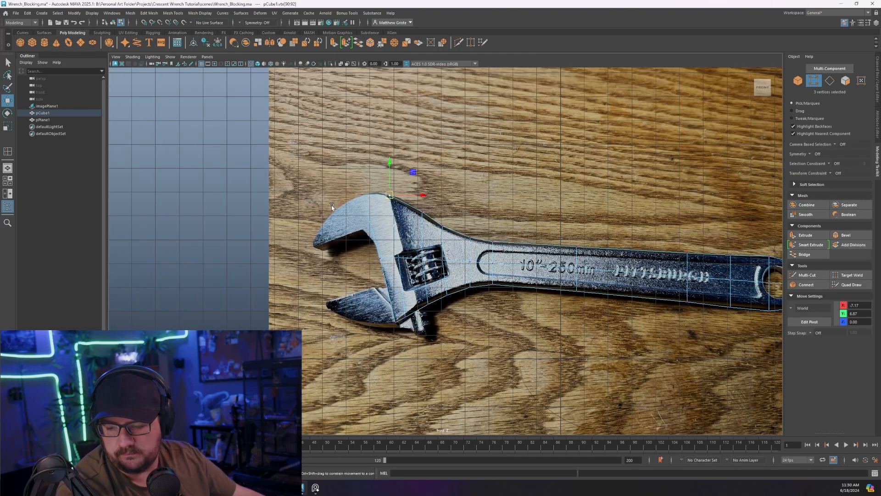
{"action": "middle_click_drag", "start_coordinate": [349, 203], "coordinate": [330, 193], "text": "alt"}
{"action": "scroll", "coordinate": [329, 194], "scroll_direction": "up", "scroll_amount": 2}
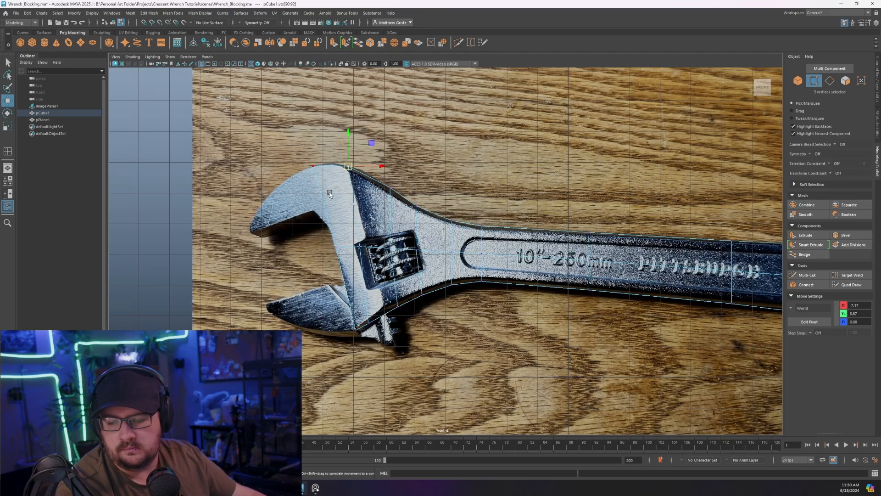
{"action": "scroll", "coordinate": [330, 240], "scroll_direction": "up", "scroll_amount": 2}
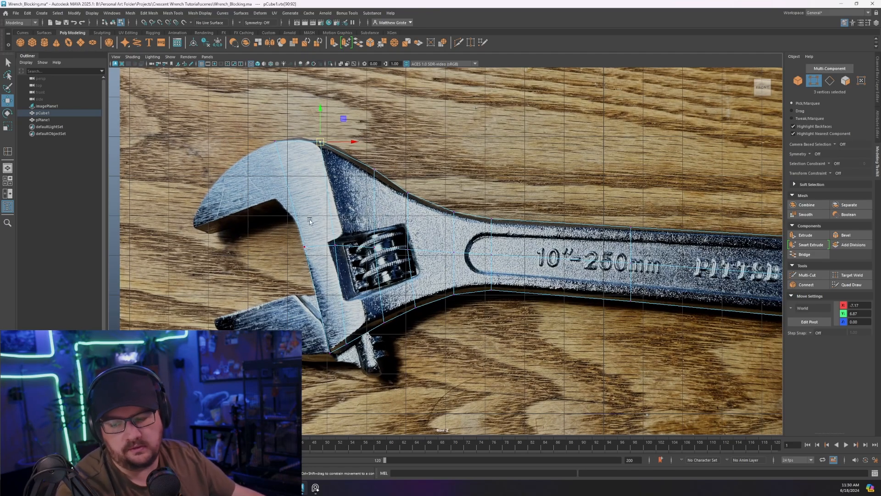
{"action": "scroll", "coordinate": [161, 232], "scroll_direction": "up", "scroll_amount": 3}
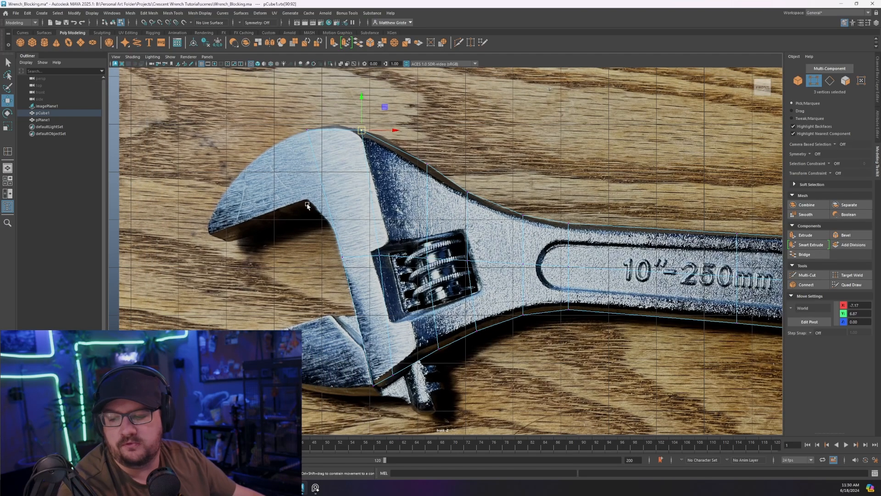
{"action": "scroll", "coordinate": [313, 202], "scroll_direction": "up", "scroll_amount": 1}
{"action": "middle_click_drag", "start_coordinate": [367, 248], "coordinate": [410, 275], "text": "alt"}
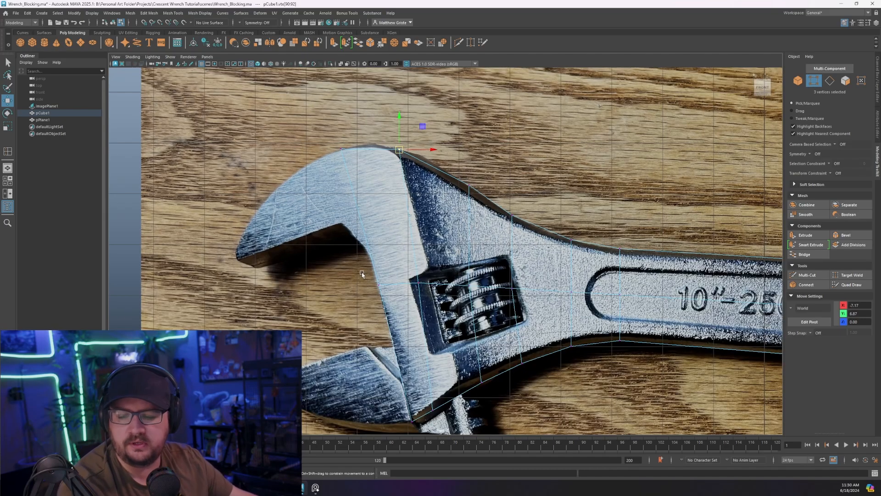
{"action": "left_click_drag", "start_coordinate": [387, 294], "coordinate": [387, 295]}
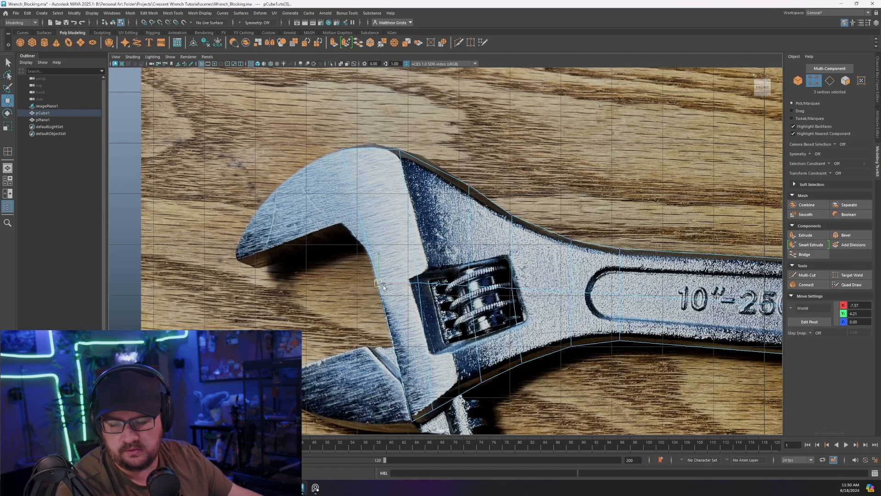
{"action": "left_click_drag", "start_coordinate": [372, 255], "coordinate": [372, 256]}
{"action": "left_click_drag", "start_coordinate": [415, 271], "coordinate": [480, 302]}
{"action": "left_click_drag", "start_coordinate": [470, 288], "coordinate": [417, 261]}
{"action": "left_click_drag", "start_coordinate": [498, 269], "coordinate": [509, 254]}
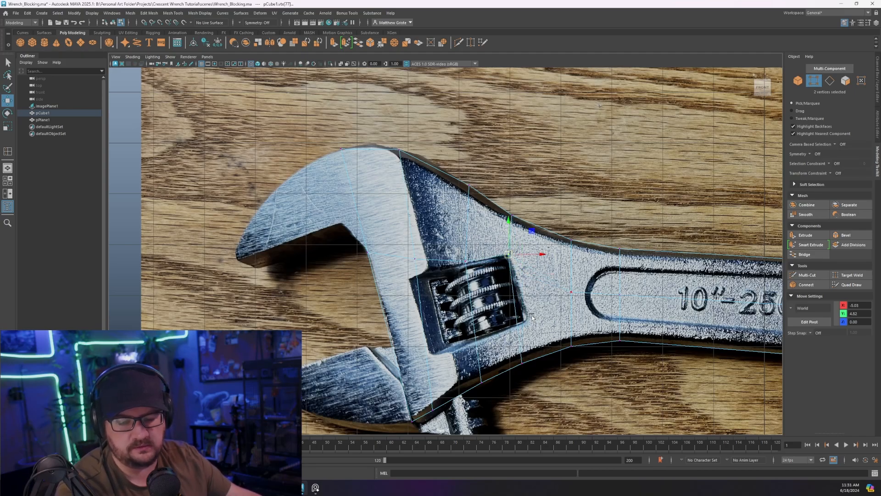
Step: Raise the centre-line vertices from the neck to the end of the PITTSBURGH lettering to the handle recess's upper edge
{"action": "left_click_drag", "start_coordinate": [542, 275], "coordinate": [587, 307]}
{"action": "left_click_drag", "start_coordinate": [571, 293], "coordinate": [625, 306]}
{"action": "left_click_drag", "start_coordinate": [620, 296], "coordinate": [615, 270]}
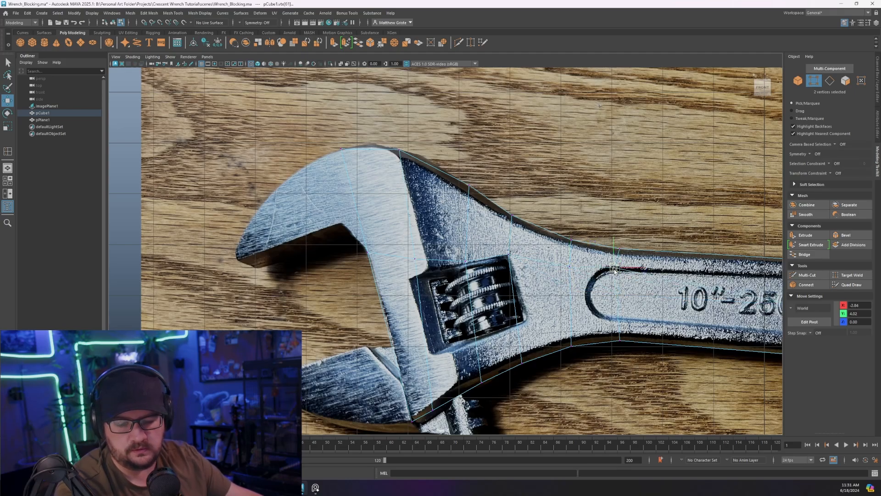
{"action": "middle_click_drag", "start_coordinate": [711, 286], "coordinate": [537, 280], "text": "alt"}
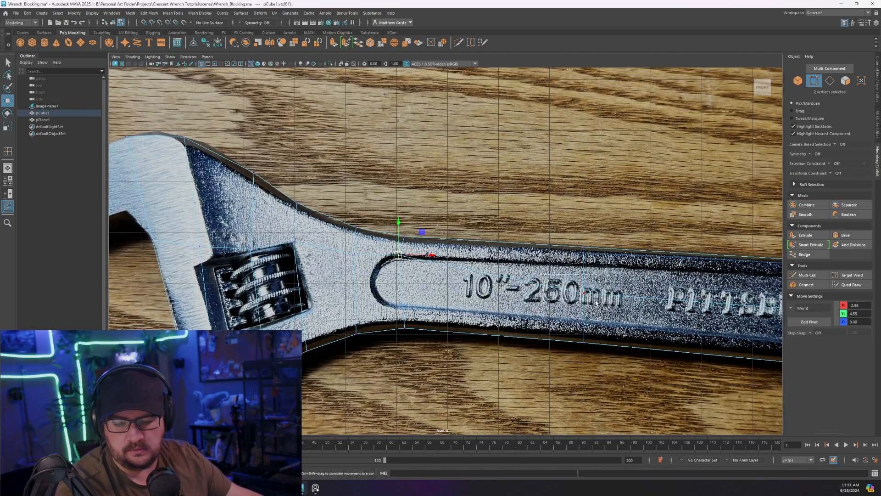
{"action": "left_click_drag", "start_coordinate": [595, 300], "coordinate": [584, 265]}
{"action": "middle_click_drag", "start_coordinate": [620, 278], "coordinate": [439, 278], "text": "alt"}
{"action": "left_click_drag", "start_coordinate": [628, 305], "coordinate": [642, 279]}
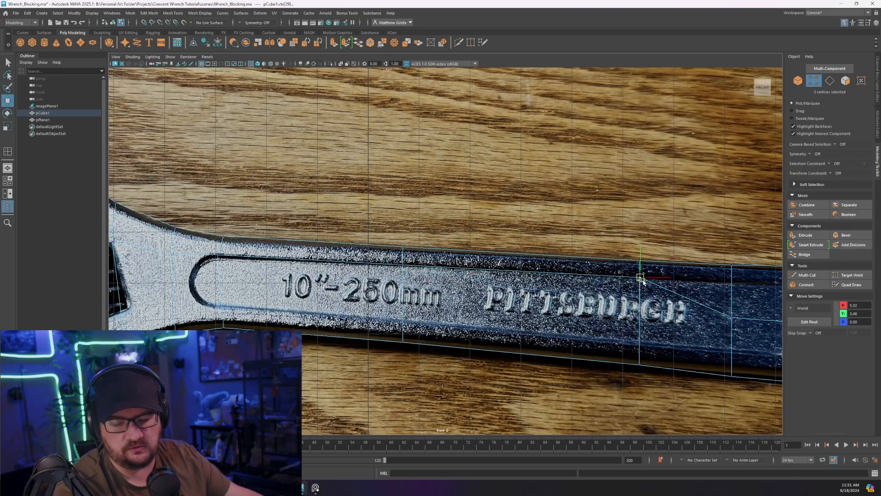
Step: Raise the centre-line vertices beyond the PITTSBURGH lettering and at the hanging hole to the recess line and the hole's upper rim
{"action": "middle_click_drag", "start_coordinate": [687, 293], "coordinate": [526, 292], "text": "alt"}
{"action": "left_click_drag", "start_coordinate": [559, 305], "coordinate": [574, 283]}
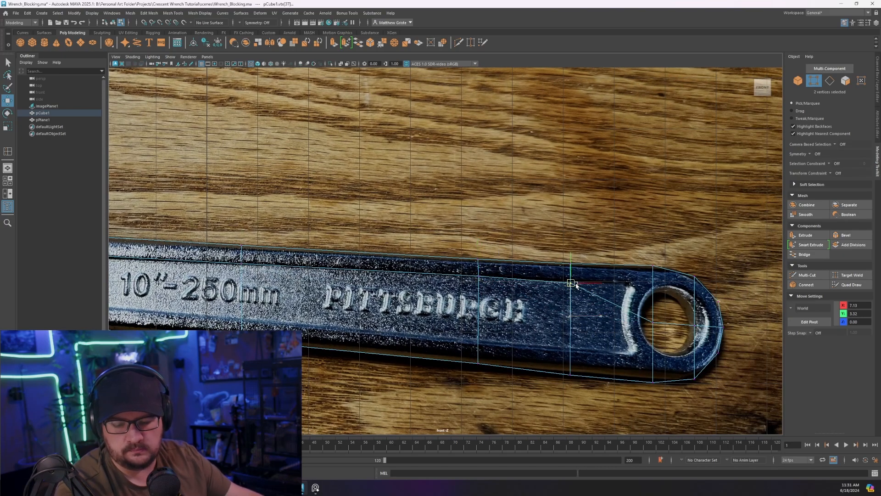
{"action": "left_click_drag", "start_coordinate": [639, 309], "coordinate": [655, 287]}
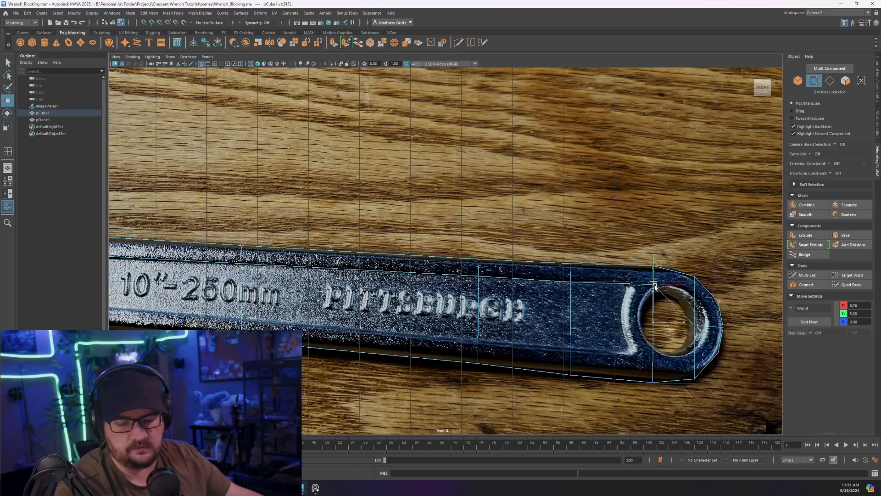
{"action": "mouse_move", "coordinate": [687, 313]}
{"action": "left_mouse_down"}
{"action": "mouse_move", "coordinate": [707, 337]}
{"action": "mouse_move", "coordinate": [692, 297]}
{"action": "left_mouse_up"}
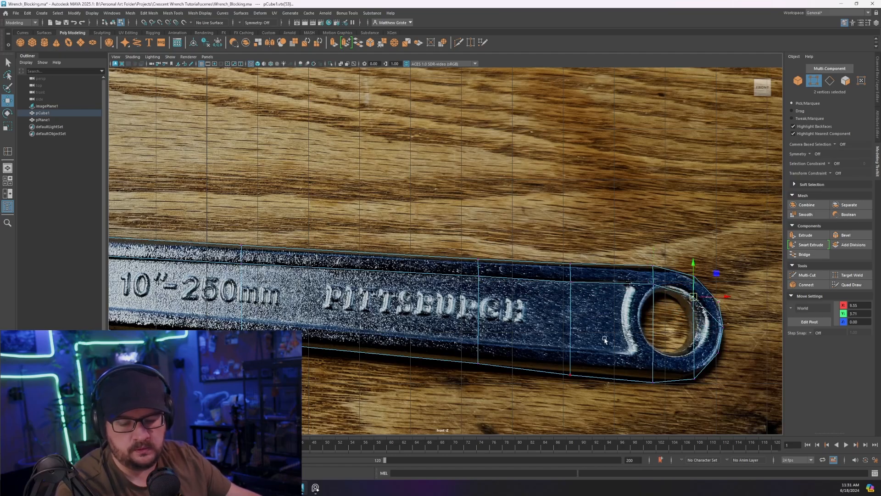
Step: Move the vertices at the worm slot's jaw side onto its upper corner and upper edge
{"action": "right_click_drag", "start_coordinate": [604, 340], "coordinate": [566, 330], "text": "alt"}
{"action": "middle_click_drag", "start_coordinate": [427, 299], "coordinate": [615, 295], "text": "alt"}
{"action": "right_click_drag", "start_coordinate": [390, 287], "coordinate": [413, 282], "text": "alt"}
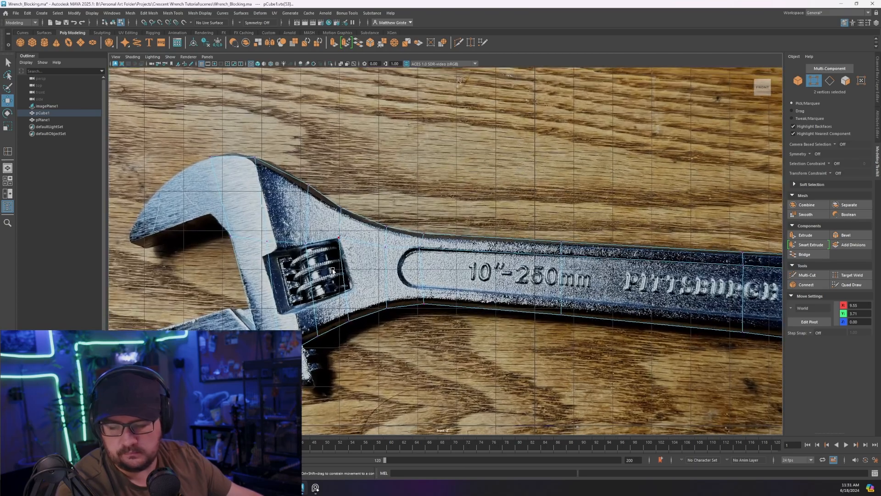
{"action": "middle_click_drag", "start_coordinate": [321, 266], "coordinate": [502, 270], "text": "alt"}
{"action": "scroll", "coordinate": [500, 264], "scroll_direction": "up", "scroll_amount": 5}
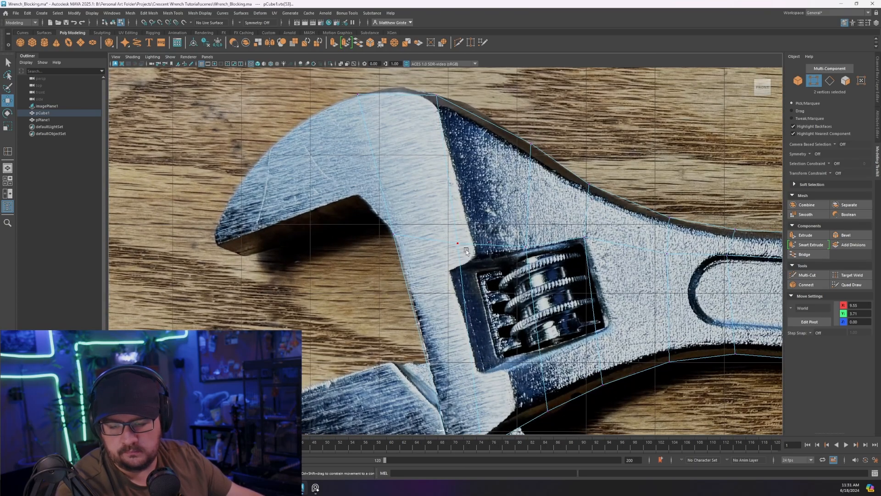
{"action": "left_click_drag", "start_coordinate": [453, 240], "coordinate": [449, 270]}
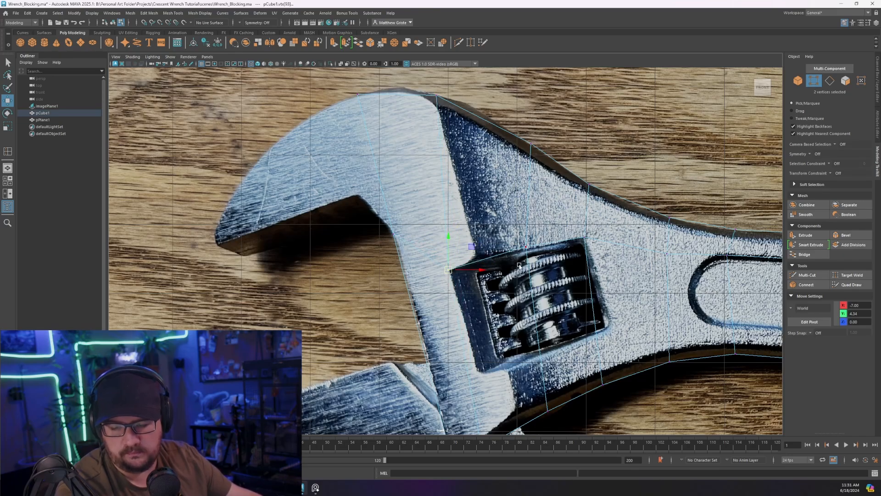
{"action": "left_click_drag", "start_coordinate": [511, 235], "coordinate": [532, 255]}
{"action": "left_click_drag", "start_coordinate": [526, 247], "coordinate": [503, 250]}
{"action": "scroll", "coordinate": [432, 221], "scroll_direction": "down", "scroll_amount": 5}
{"action": "scroll", "coordinate": [464, 252], "scroll_direction": "up", "scroll_amount": 5}
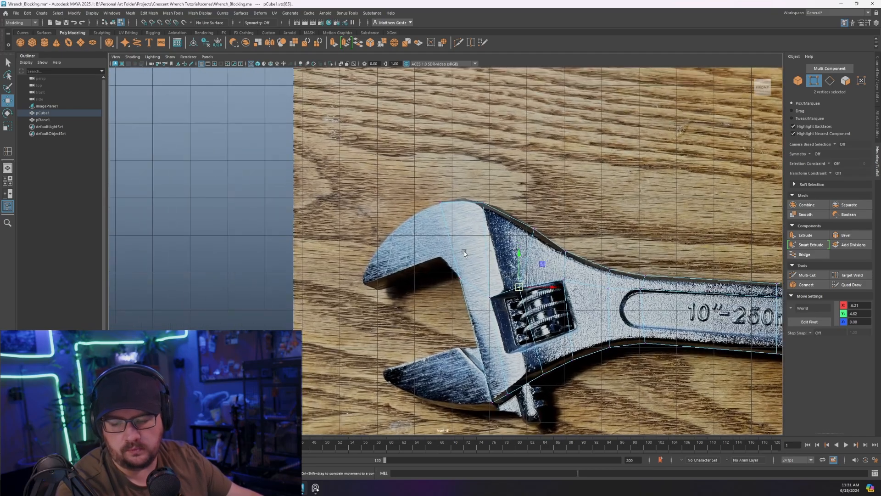
Step: Select the two end faces at the wrench body's upper jaw and extrude them in successive sections out to the fixed jaw's tip
{"action": "right_click", "coordinate": [462, 251]}
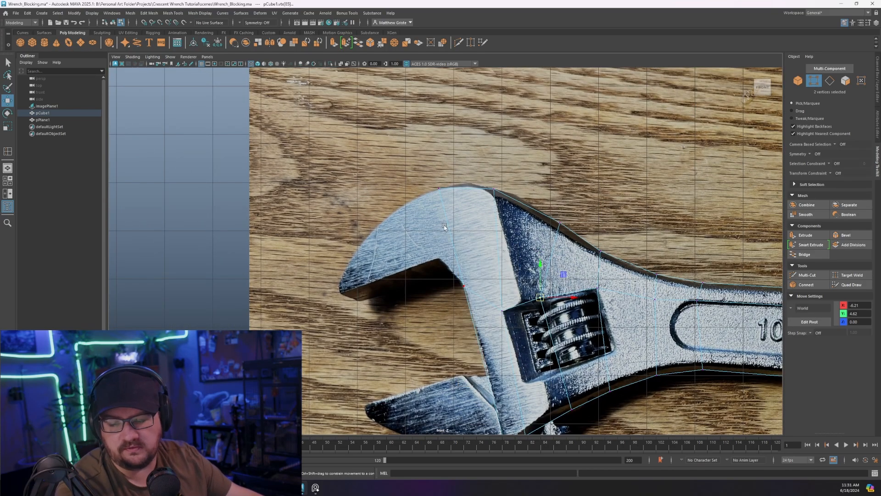
{"action": "right_click", "coordinate": [440, 215]}
{"action": "left_click", "coordinate": [445, 213]}
{"action": "right_click", "coordinate": [445, 213]}
{"action": "right_click_drag", "start_coordinate": [445, 214], "coordinate": [444, 235]}
{"action": "left_click", "coordinate": [464, 252]}
{"action": "left_click_drag", "start_coordinate": [524, 178], "coordinate": [434, 248]}
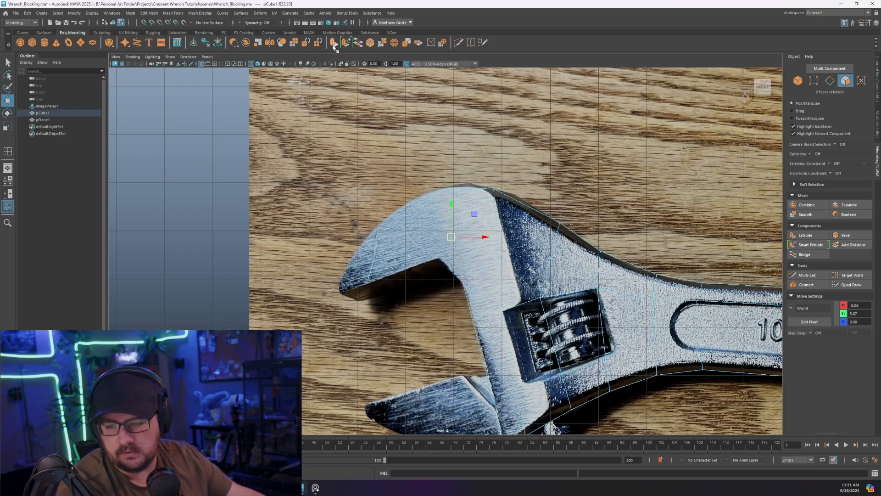
{"action": "key", "text": "ctrl+e"}
{"action": "left_click_drag", "start_coordinate": [432, 243], "coordinate": [313, 276]}
{"action": "key", "text": "ctrl+e"}
{"action": "key", "text": "ctrl+e"}
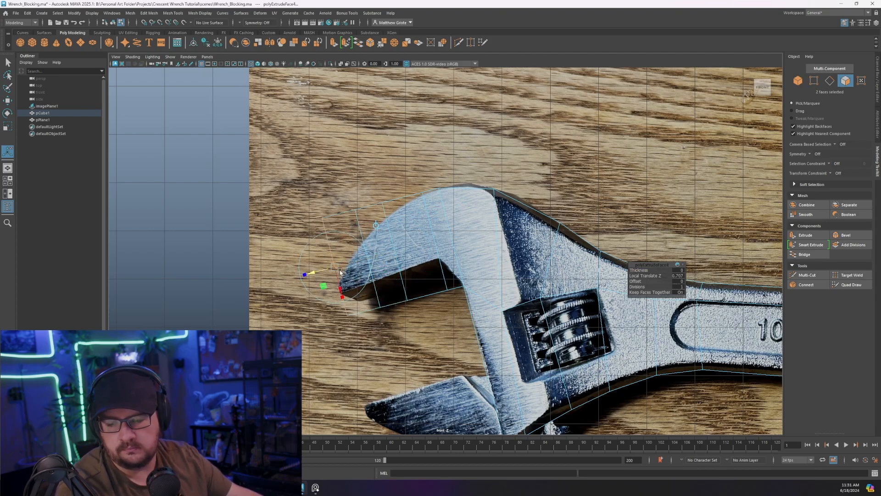
Step: Move the lower vertices of the extruded sections up onto the fixed jaw's inner edge and inner corner
{"action": "right_click", "coordinate": [371, 257]}
{"action": "left_click", "coordinate": [360, 233]}
{"action": "right_click_drag", "start_coordinate": [360, 234], "coordinate": [332, 235]}
{"action": "left_click_drag", "start_coordinate": [327, 197], "coordinate": [415, 310]}
{"action": "key", "text": "w"}
{"action": "left_click_drag", "start_coordinate": [407, 300], "coordinate": [456, 300]}
{"action": "left_click_drag", "start_coordinate": [449, 291], "coordinate": [443, 261]}
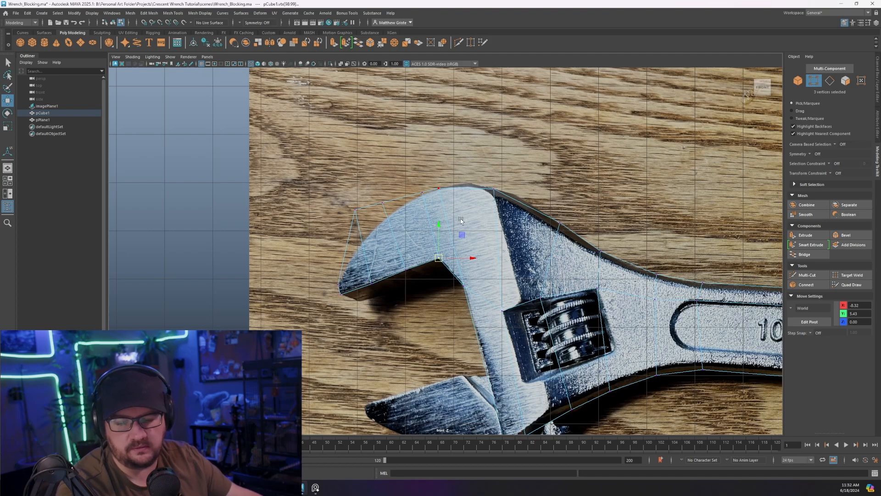
Step: Fit the upper vertices of the extruded sections to the fixed jaw's curved outer edge, from the tip to the crown
{"action": "left_click_drag", "start_coordinate": [325, 196], "coordinate": [352, 255]}
{"action": "key", "text": "ctrl+z"}
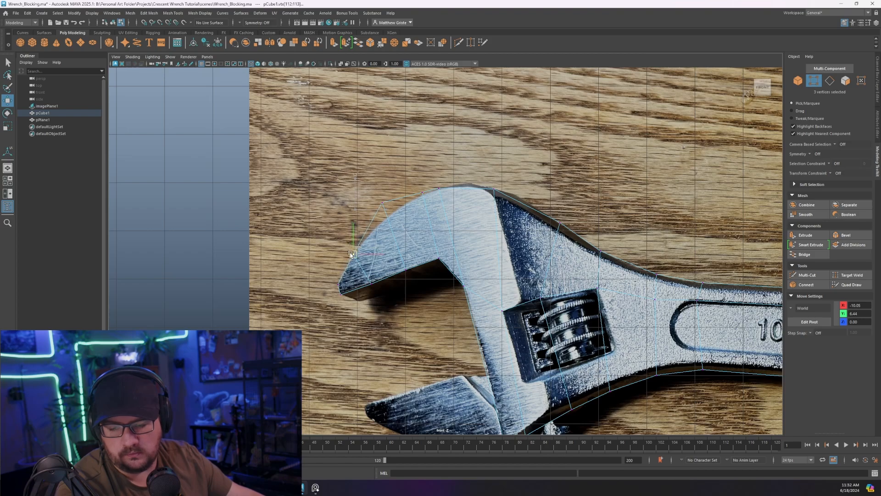
{"action": "left_click_drag", "start_coordinate": [357, 188], "coordinate": [390, 213]}
{"action": "left_click_drag", "start_coordinate": [383, 203], "coordinate": [418, 197]}
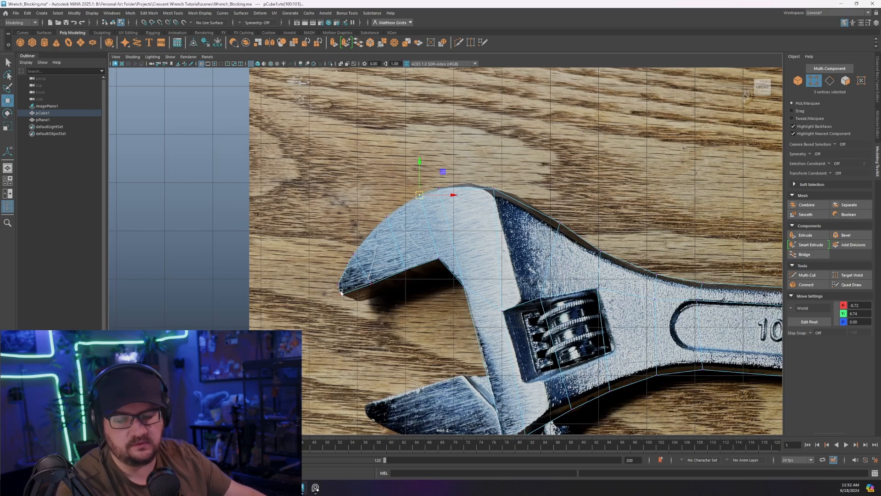
{"action": "scroll", "coordinate": [456, 275], "scroll_direction": "down", "scroll_amount": 3}
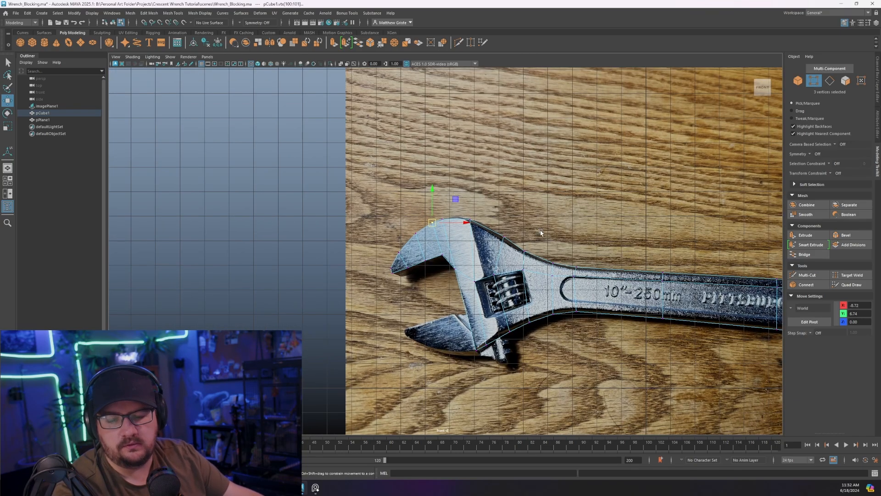
Step: Return the wrench body to object mode in the perspective view and scale its thickness to 0.70 along Z
{"action": "key", "text": "space"}
{"action": "key", "text": "space"}
{"action": "left_click_drag", "start_coordinate": [478, 174], "coordinate": [530, 185], "text": "alt"}
{"action": "right_click_drag", "start_coordinate": [473, 228], "coordinate": [481, 223]}
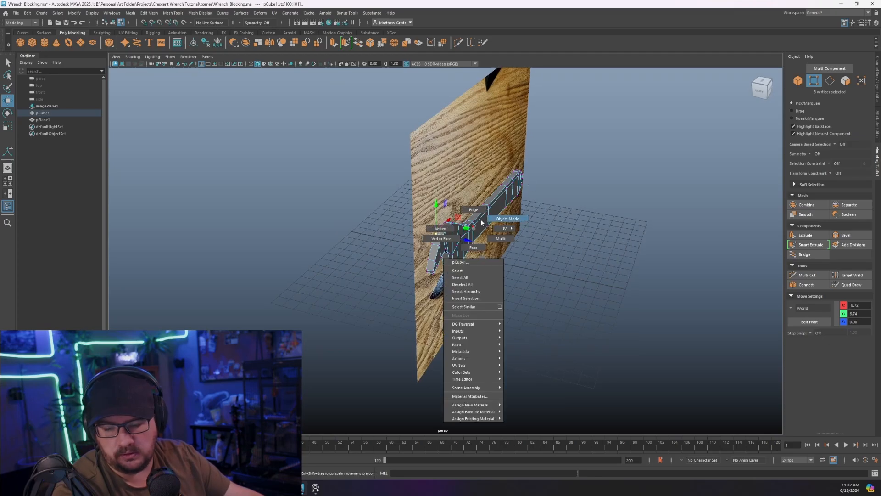
{"action": "left_click_drag", "start_coordinate": [481, 223], "coordinate": [542, 215], "text": "alt"}
{"action": "key", "text": "r"}
{"action": "key", "text": "w"}
{"action": "key", "text": "e"}
{"action": "key", "text": "r"}
{"action": "left_click", "coordinate": [554, 250]}
{"action": "left_click_drag", "start_coordinate": [554, 250], "coordinate": [553, 273], "text": "alt"}
{"action": "left_click", "coordinate": [442, 257]}
{"action": "middle_click_drag", "start_coordinate": [442, 258], "coordinate": [517, 262], "text": "alt"}
{"action": "left_click_drag", "start_coordinate": [516, 262], "coordinate": [425, 255], "text": "alt"}
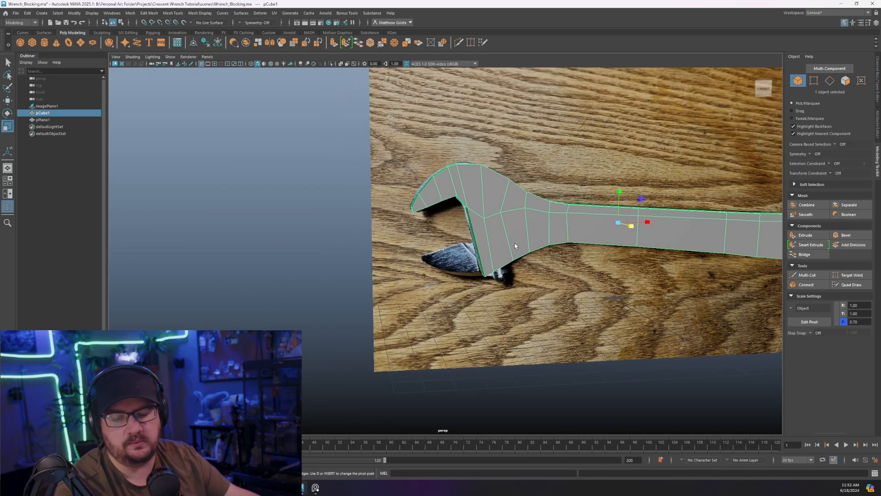
{"action": "left_click_drag", "start_coordinate": [514, 245], "coordinate": [495, 232], "text": "alt"}
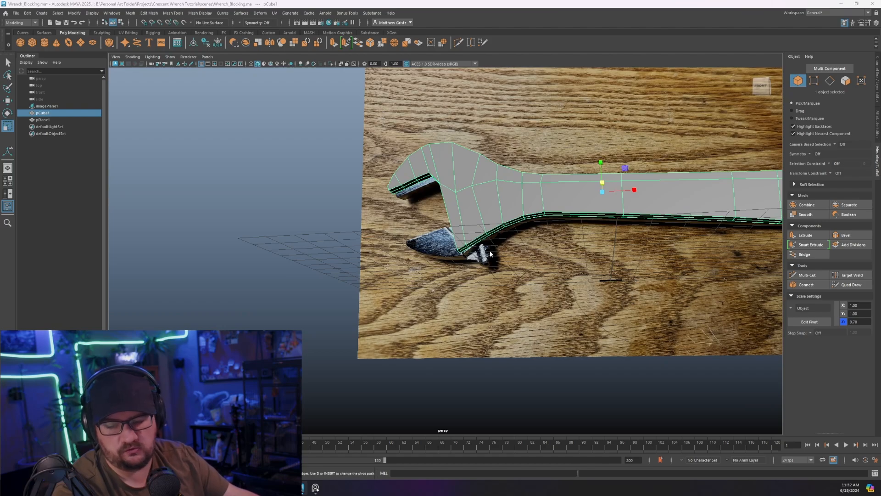
Step: Return to the front view and rename the wrench body mesh as Wrench_Body
{"action": "key", "text": "space"}
{"action": "key", "text": "space"}
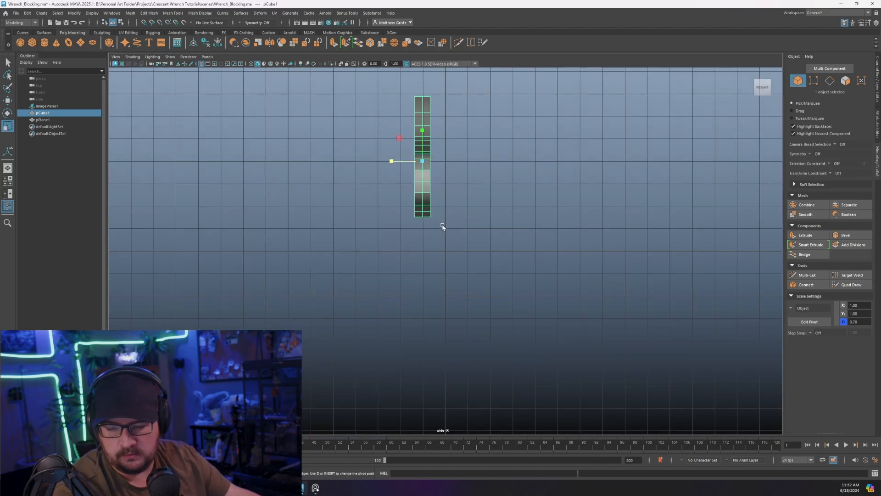
{"action": "key", "text": "space"}
{"action": "key", "text": "space"}
{"action": "middle_click_drag", "start_coordinate": [335, 365], "coordinate": [428, 312], "text": "alt"}
{"action": "right_click_drag", "start_coordinate": [428, 312], "coordinate": [564, 267], "text": "alt"}
{"action": "middle_click_drag", "start_coordinate": [564, 267], "coordinate": [448, 282], "text": "alt"}
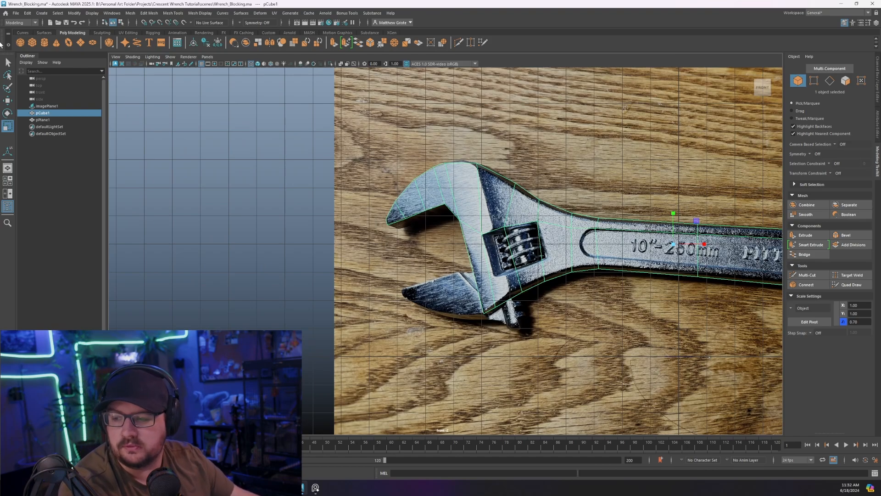
{"action": "double_click", "coordinate": [46, 113]}
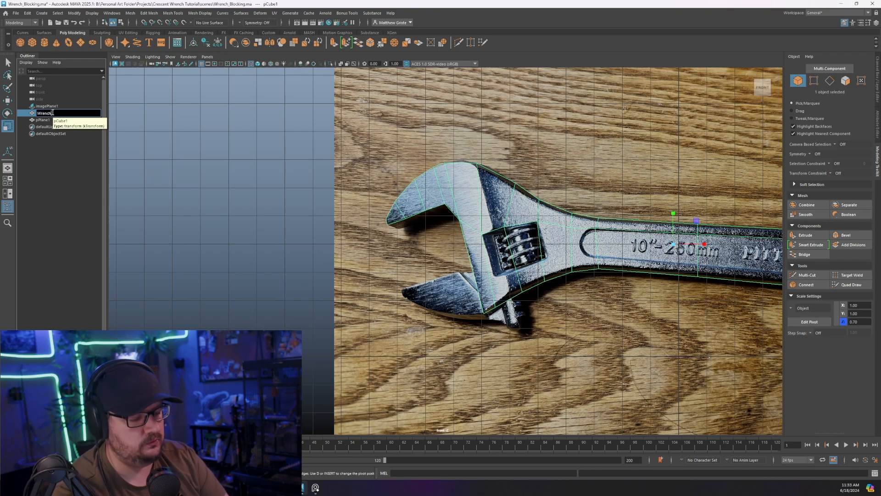
{"action": "key", "text": "Return"}
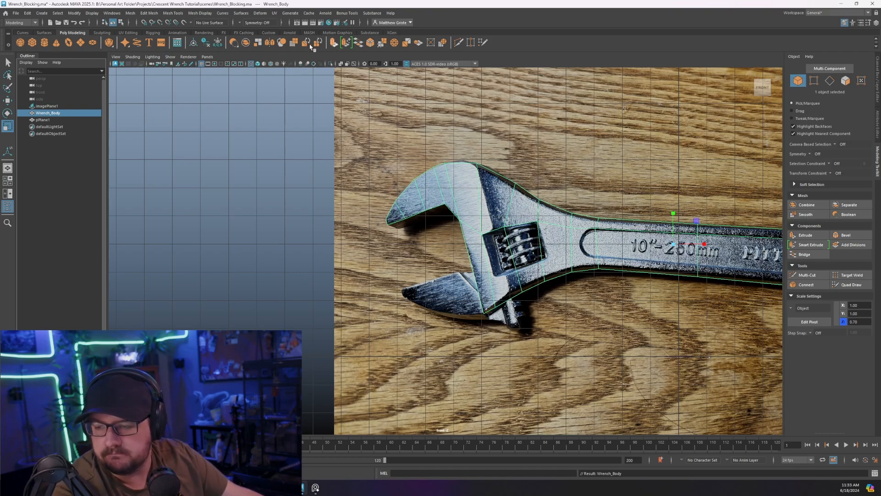
Step: Create a polygon cube and move it onto the movable lower jaw in the reference image
{"action": "left_click", "coordinate": [35, 43]}
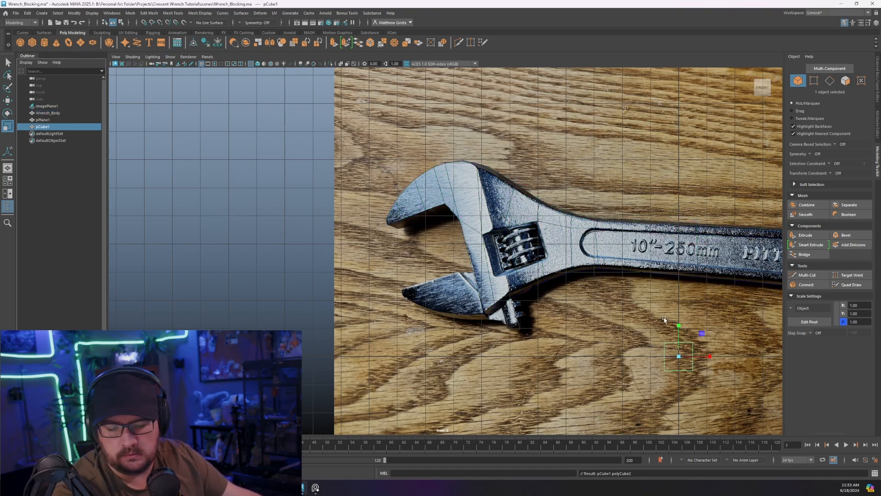
{"action": "left_click_drag", "start_coordinate": [491, 315], "coordinate": [558, 335]}
{"action": "key", "text": "ctrl+z"}
{"action": "key", "text": "w"}
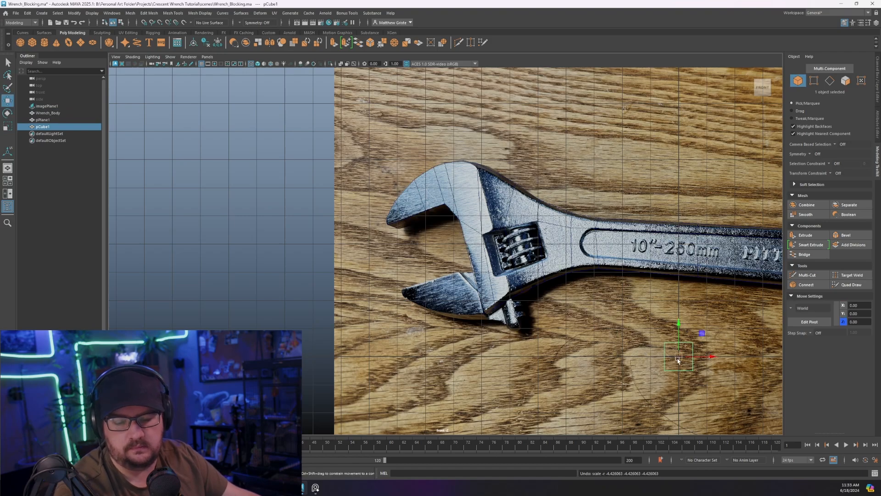
{"action": "left_click_drag", "start_coordinate": [679, 357], "coordinate": [444, 309]}
{"action": "scroll", "coordinate": [488, 295], "scroll_direction": "up", "scroll_amount": 2}
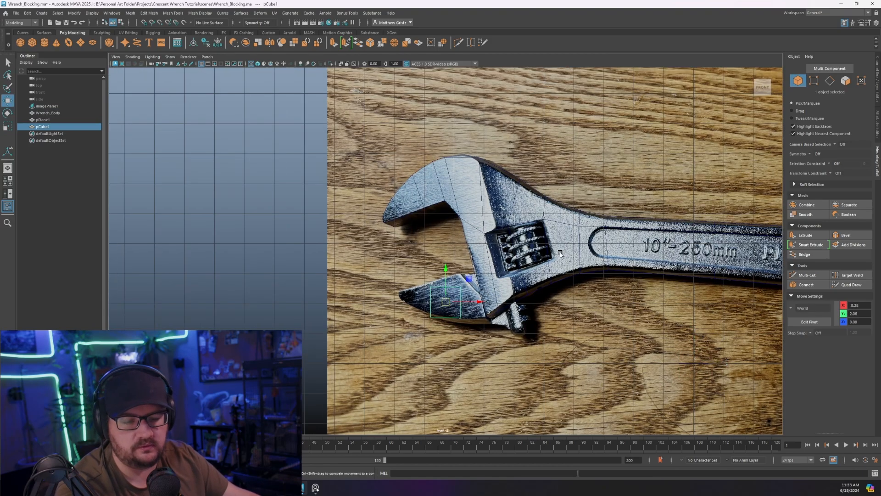
{"action": "middle_click_drag", "start_coordinate": [540, 265], "coordinate": [542, 264], "text": "alt"}
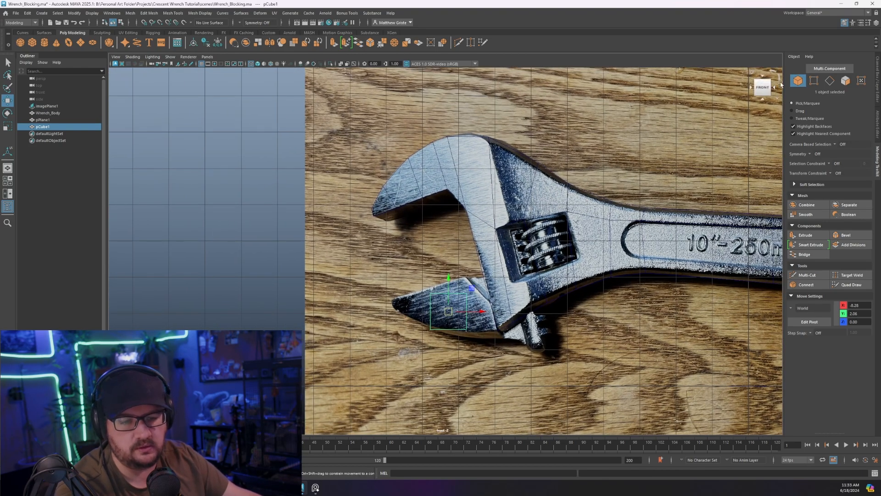
Step: Set the new cube's width, height and depth subdivisions to 2
{"action": "left_click", "coordinate": [874, 23]}
{"action": "left_click", "coordinate": [801, 150]}
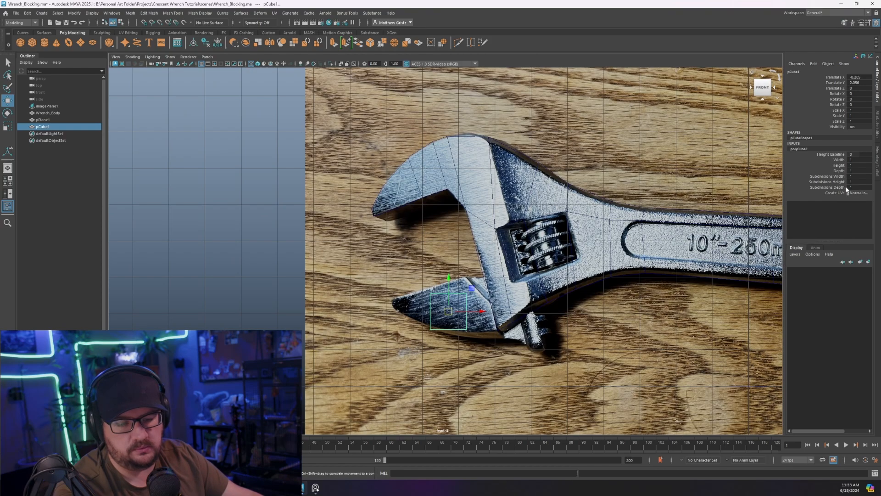
{"action": "type", "text": "2"}
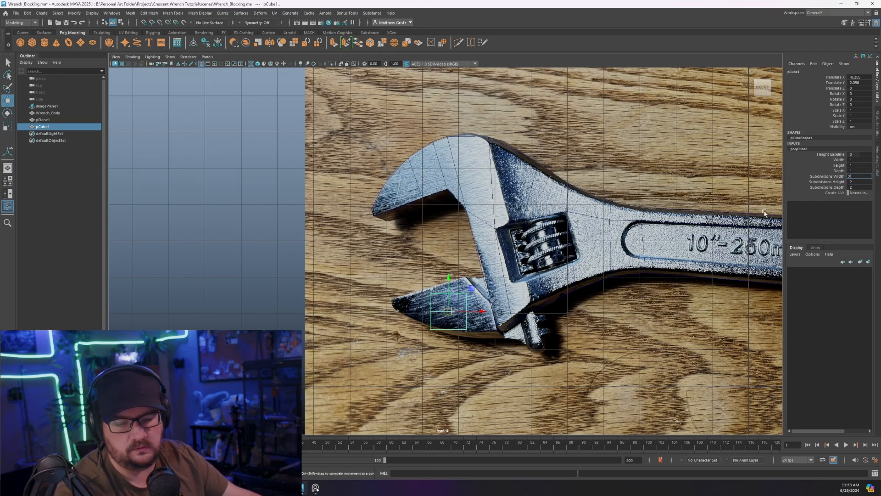
{"action": "key", "text": "Return"}
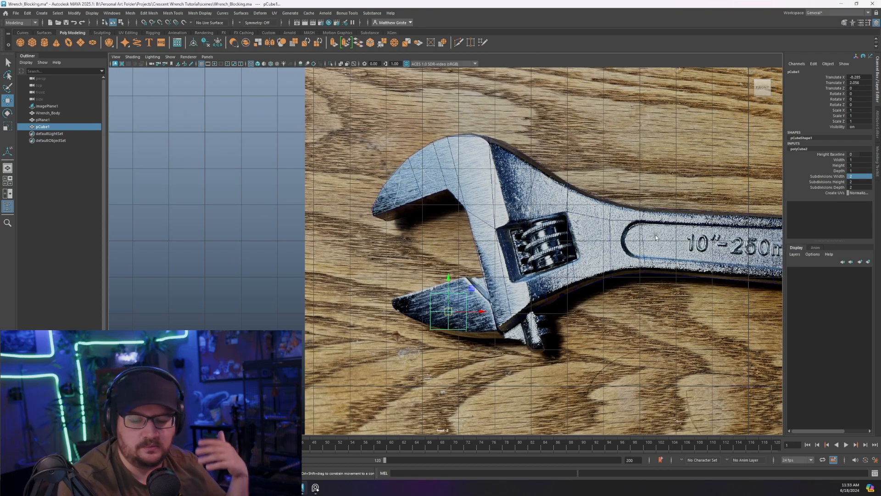
Step: Move the lower jaw cube's middle and upper vertices at the tip end onto the lower jaw's pointed tip
{"action": "scroll", "coordinate": [487, 321], "scroll_direction": "up", "scroll_amount": 3}
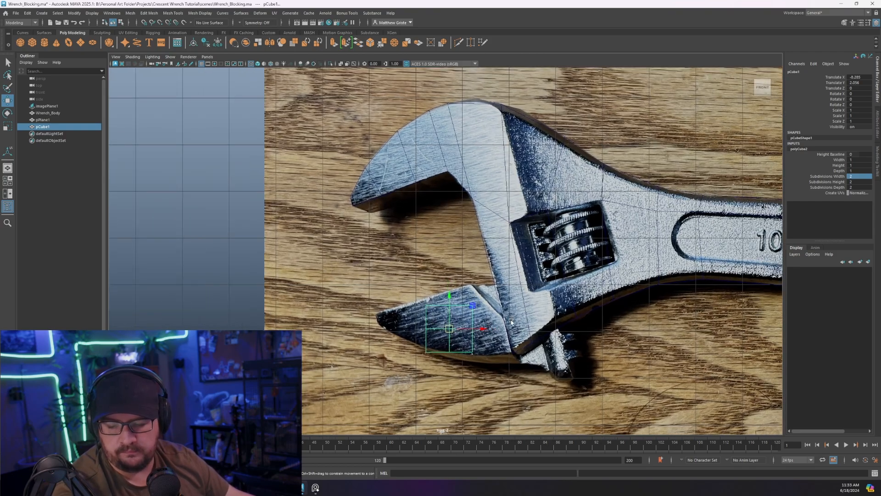
{"action": "right_click", "coordinate": [446, 290]}
{"action": "right_click", "coordinate": [412, 295]}
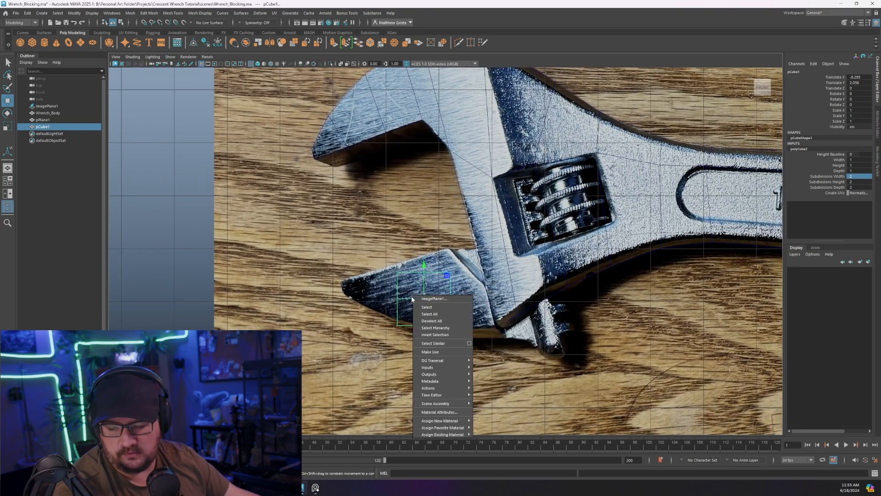
{"action": "right_click_drag", "start_coordinate": [402, 282], "coordinate": [370, 282]}
{"action": "left_click_drag", "start_coordinate": [378, 285], "coordinate": [343, 293]}
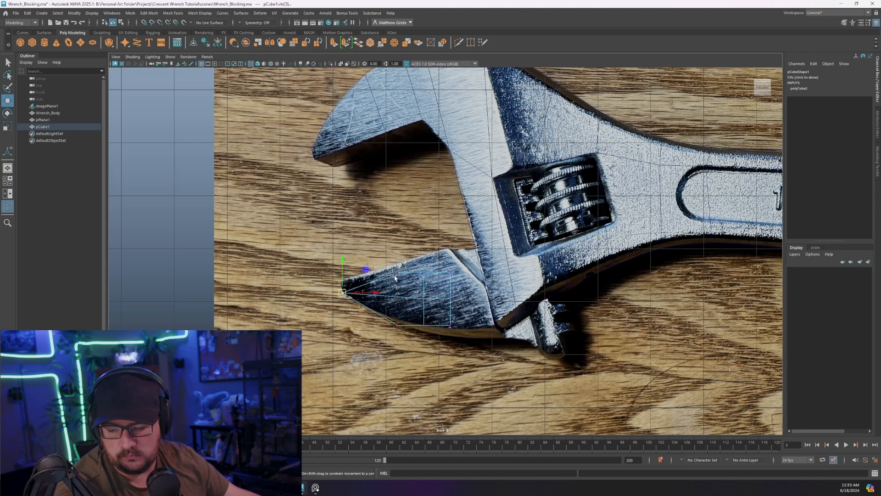
{"action": "left_click", "coordinate": [379, 259]}
{"action": "left_click", "coordinate": [400, 273]}
{"action": "right_click_drag", "start_coordinate": [401, 275], "coordinate": [373, 275]}
{"action": "left_click_drag", "start_coordinate": [376, 265], "coordinate": [414, 283]}
{"action": "left_click_drag", "start_coordinate": [400, 274], "coordinate": [342, 280]}
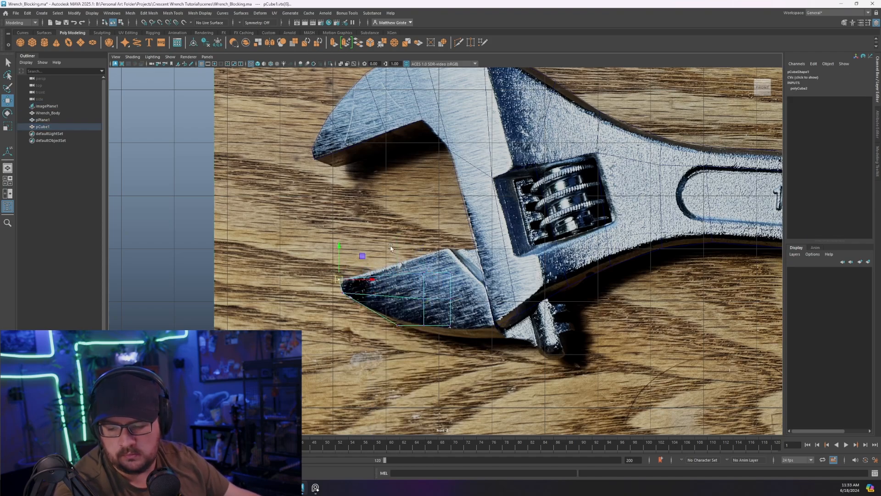
Step: Fit the jaw cube's upper middle vertices to the jaw's top edge and its upper corner vertices to where the jaw meets the body
{"action": "left_click_drag", "start_coordinate": [390, 246], "coordinate": [403, 263]}
{"action": "left_click_drag", "start_coordinate": [435, 256], "coordinate": [458, 282]}
{"action": "left_click_drag", "start_coordinate": [447, 271], "coordinate": [464, 247]}
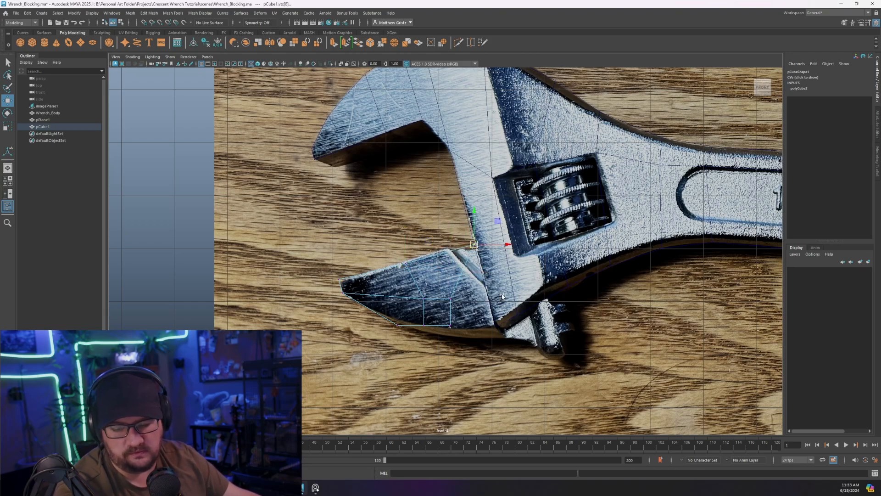
Step: Move the jaw cube's lower corner vertices to the body's bottom corner and its lower middle vertices onto the jaw's underside
{"action": "left_click_drag", "start_coordinate": [436, 289], "coordinate": [501, 337]}
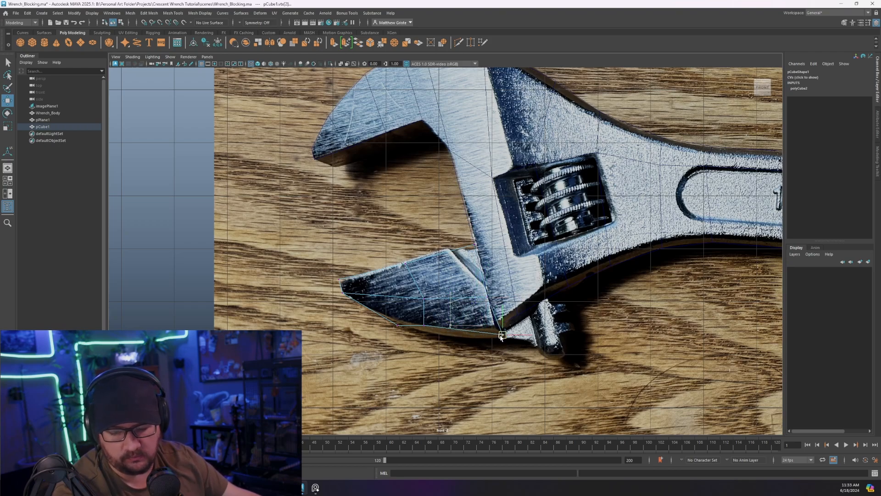
{"action": "left_click_drag", "start_coordinate": [425, 329], "coordinate": [450, 336]}
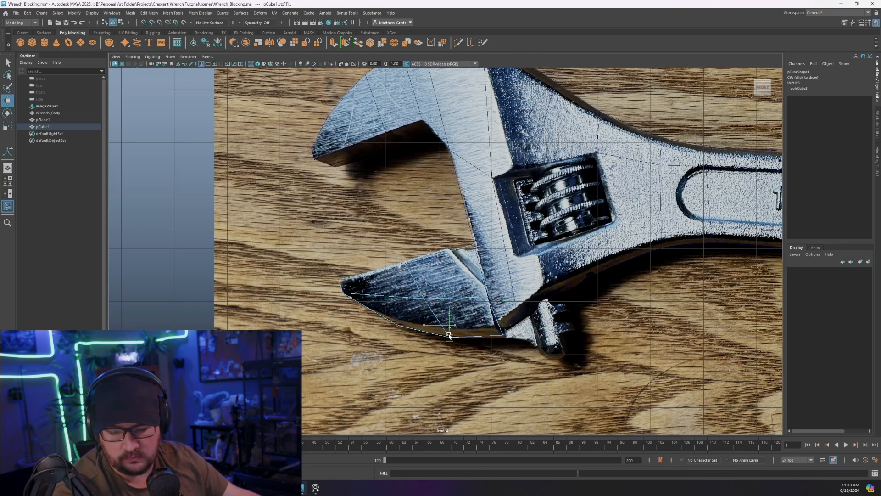
{"action": "left_click_drag", "start_coordinate": [507, 345], "coordinate": [473, 312]}
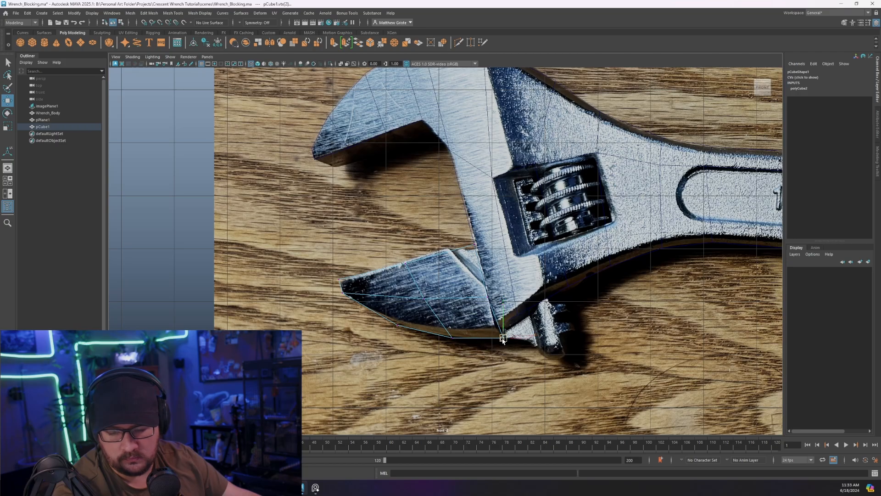
Step: In the perspective view, move the jaw cube as an object to about 0.94 in Z and scale its depth to about 0.69
{"action": "middle_click_drag", "start_coordinate": [473, 310], "coordinate": [457, 308], "text": "alt"}
{"action": "scroll", "coordinate": [457, 308], "scroll_direction": "up", "scroll_amount": 2}
{"action": "scroll", "coordinate": [473, 307], "scroll_direction": "down", "scroll_amount": 2}
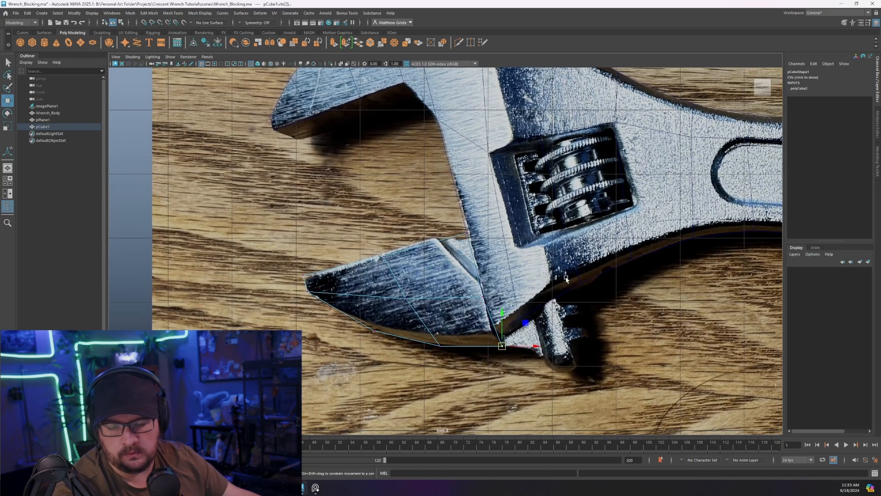
{"action": "key", "text": "space"}
{"action": "key", "text": "space"}
{"action": "left_click_drag", "start_coordinate": [528, 178], "coordinate": [617, 197], "text": "alt"}
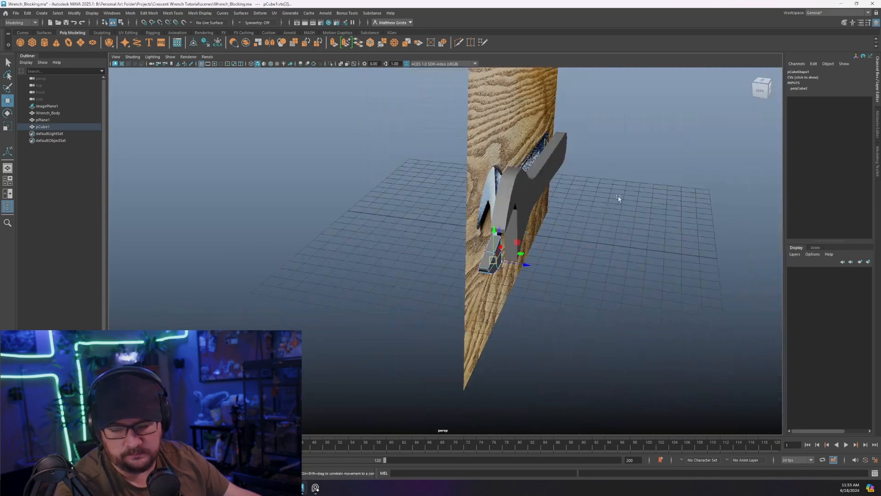
{"action": "middle_click_drag", "start_coordinate": [618, 197], "coordinate": [546, 206], "text": "alt"}
{"action": "scroll", "coordinate": [463, 243], "scroll_direction": "up", "scroll_amount": 5}
{"action": "right_click_drag", "start_coordinate": [425, 260], "coordinate": [434, 251]}
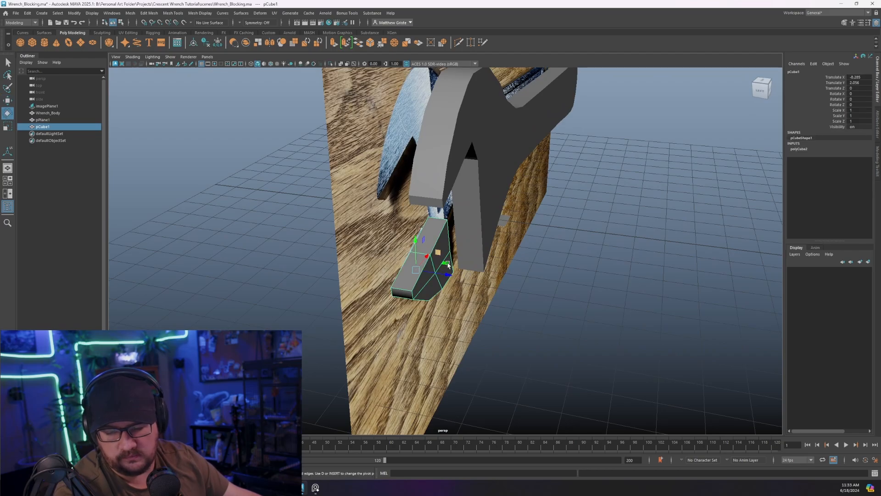
{"action": "left_click_drag", "start_coordinate": [448, 274], "coordinate": [471, 278]}
{"action": "key", "text": "e"}
{"action": "key", "text": "r"}
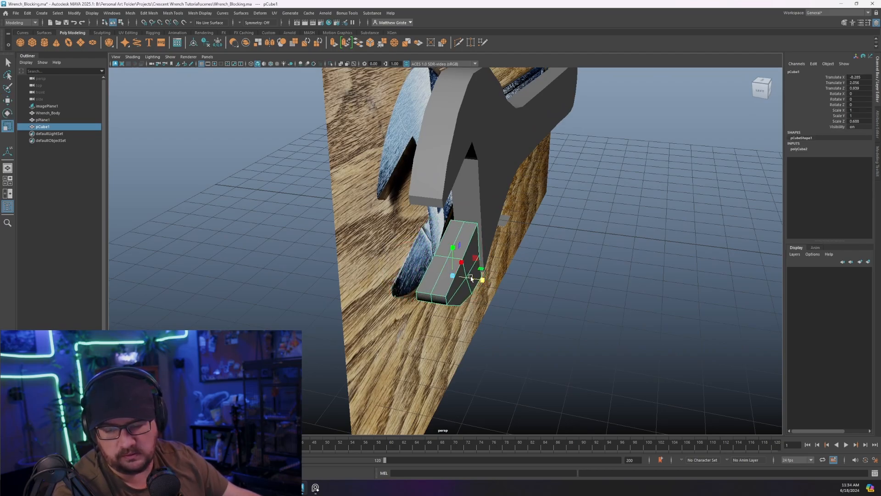
Step: Align the jaw cube with the wrench body's thickness by moving it to about 1.04 in Z and scaling its depth to about 0.63
{"action": "left_click_drag", "start_coordinate": [525, 267], "coordinate": [414, 239], "text": "alt"}
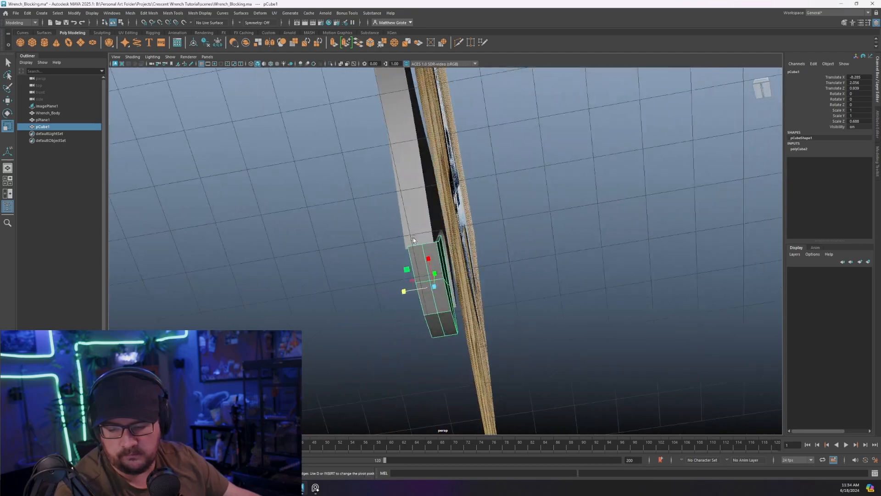
{"action": "key", "text": "w"}
{"action": "mouse_move", "coordinate": [409, 291]}
{"action": "left_mouse_down"}
{"action": "mouse_move", "coordinate": [399, 291]}
{"action": "mouse_move", "coordinate": [413, 288]}
{"action": "left_mouse_up"}
{"action": "key", "text": "r"}
{"action": "key", "text": "w"}
{"action": "key", "text": "e"}
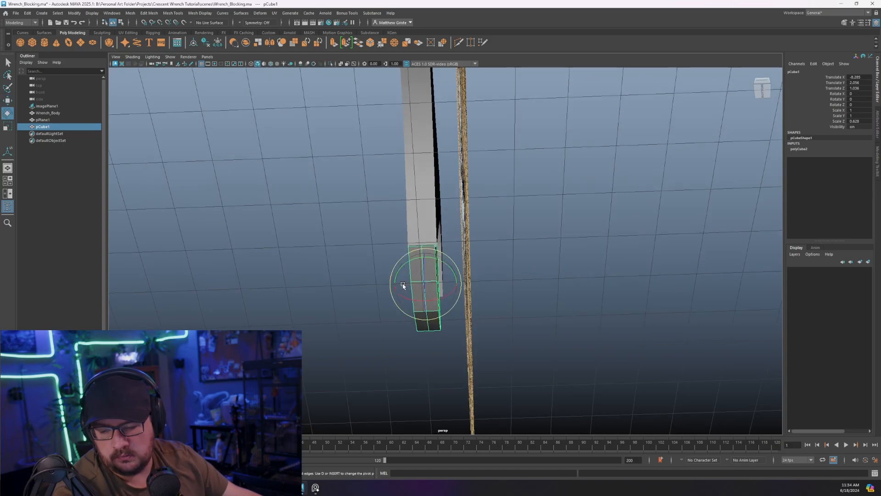
Step: Scale the jaw cube's depth to about 0.633 and delete the leftover plane pPlane1
{"action": "key", "text": "r"}
{"action": "left_click", "coordinate": [363, 256]}
{"action": "left_click_drag", "start_coordinate": [364, 256], "coordinate": [434, 267], "text": "alt"}
{"action": "left_click", "coordinate": [434, 267]}
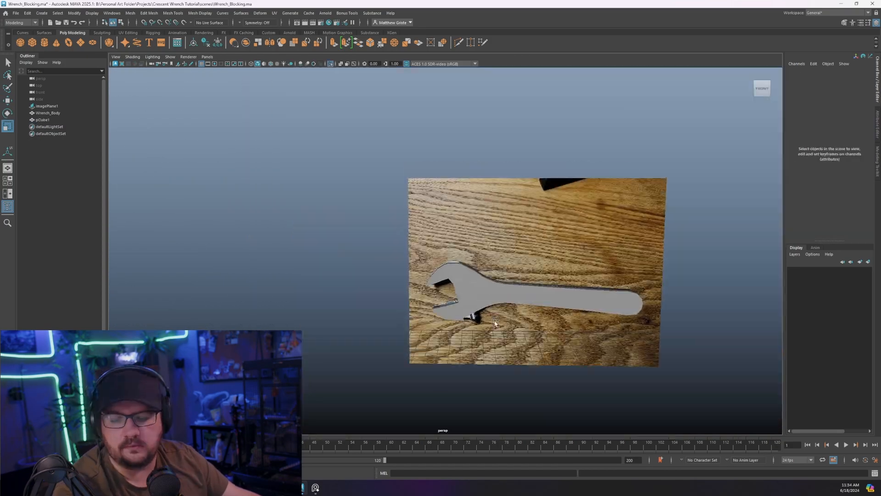
Step: Isolate the reference image plane and the jaw cube in the perspective view, hiding the wrench body
{"action": "left_click", "coordinate": [467, 211]}
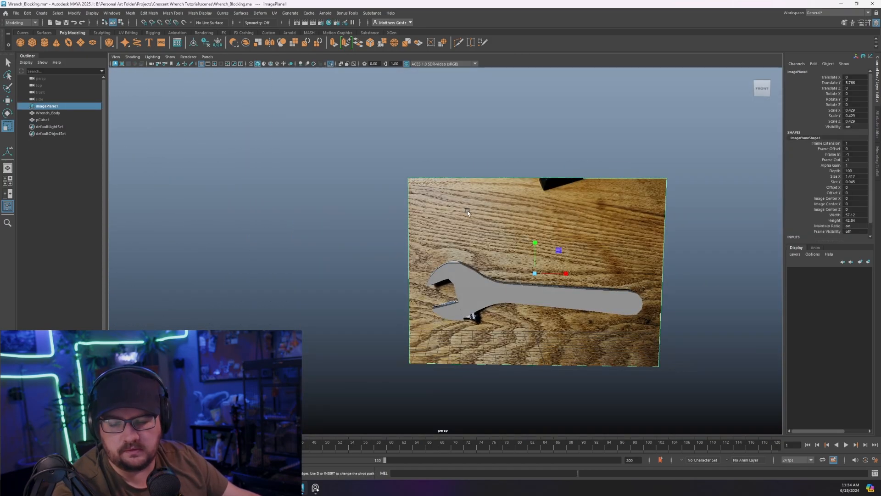
{"action": "left_click", "coordinate": [446, 313], "text": "shift"}
{"action": "scroll", "coordinate": [483, 362], "scroll_direction": "up", "scroll_amount": 4}
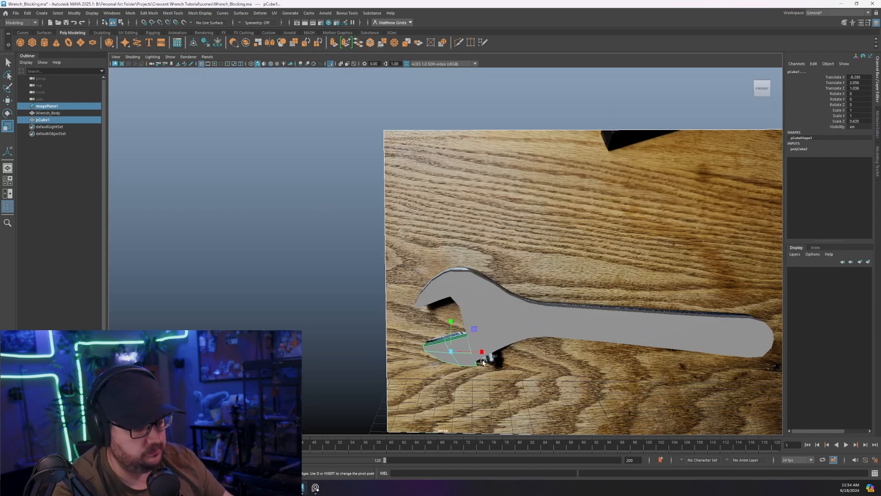
{"action": "key", "text": "ctrl+1"}
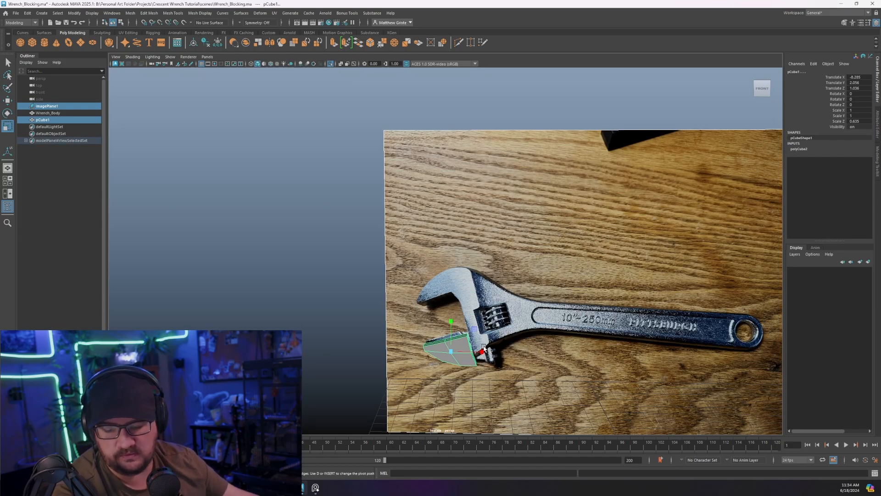
Step: Extrude the four jaw faces that meet the wrench body and scale them inward to form an inset
{"action": "scroll", "coordinate": [510, 296], "scroll_direction": "up", "scroll_amount": 5}
{"action": "left_click_drag", "start_coordinate": [510, 296], "coordinate": [420, 268], "text": "alt"}
{"action": "right_click_drag", "start_coordinate": [419, 267], "coordinate": [419, 285]}
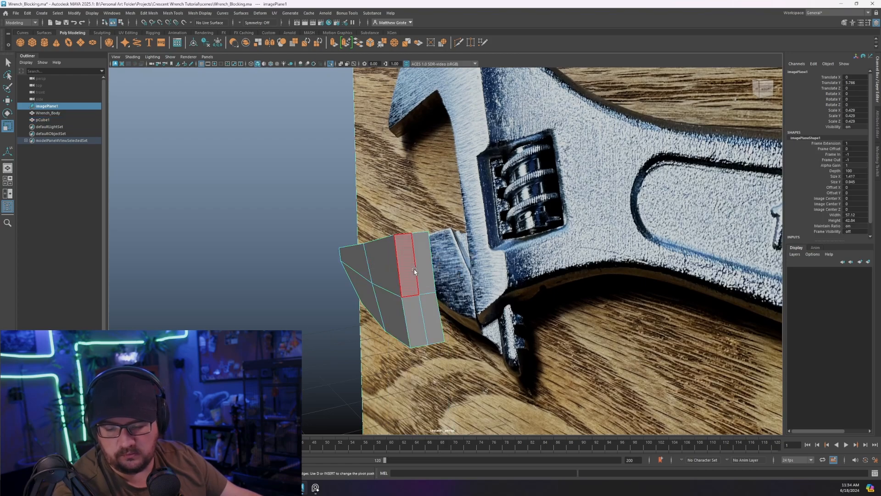
{"action": "left_click", "coordinate": [413, 270]}
{"action": "left_click", "coordinate": [426, 291], "text": "shift"}
{"action": "left_click", "coordinate": [427, 292], "text": "shift"}
{"action": "left_click", "coordinate": [429, 306], "text": "shift"}
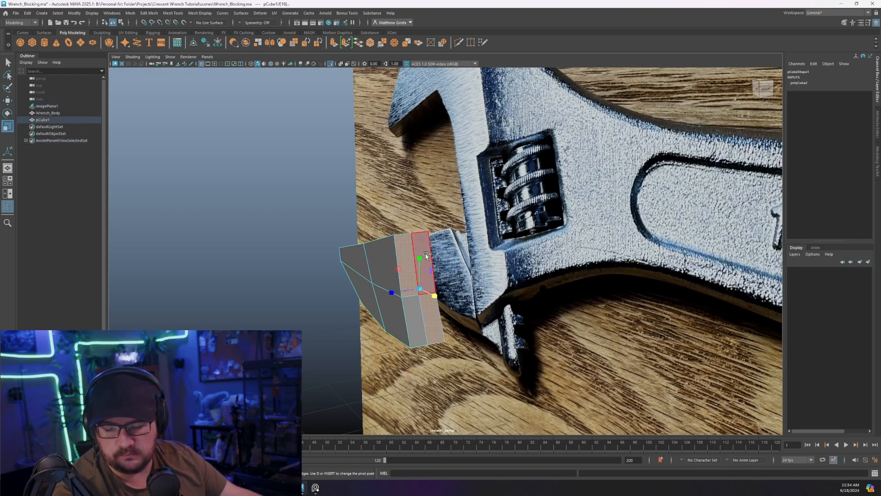
{"action": "left_click", "coordinate": [424, 269], "text": "shift"}
{"action": "left_click", "coordinate": [407, 307], "text": "shift"}
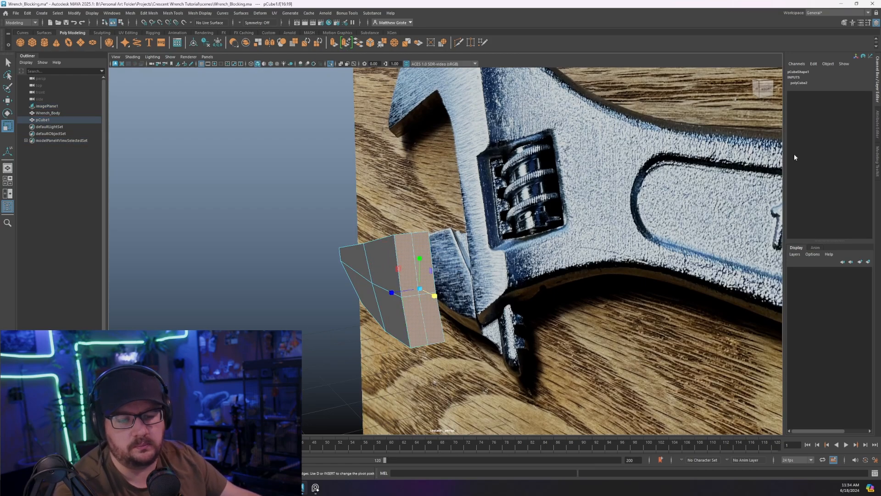
{"action": "left_click", "coordinate": [877, 158]}
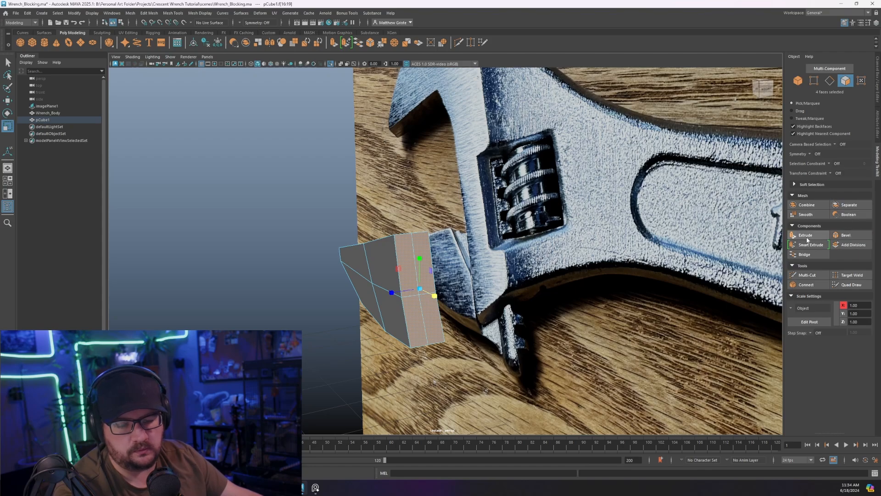
{"action": "left_click", "coordinate": [790, 236]}
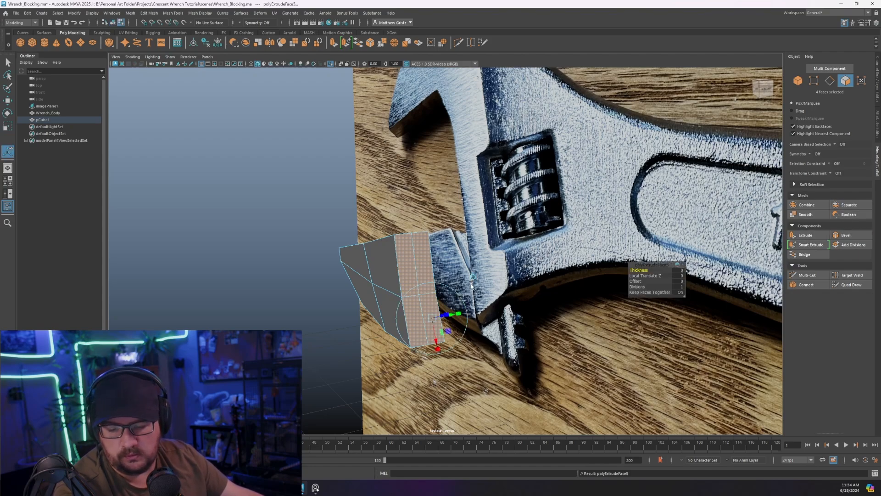
{"action": "mouse_move", "coordinate": [458, 315]}
{"action": "left_mouse_down"}
{"action": "mouse_move", "coordinate": [423, 318]}
{"action": "mouse_move", "coordinate": [459, 313]}
{"action": "mouse_move", "coordinate": [443, 311]}
{"action": "left_mouse_up"}
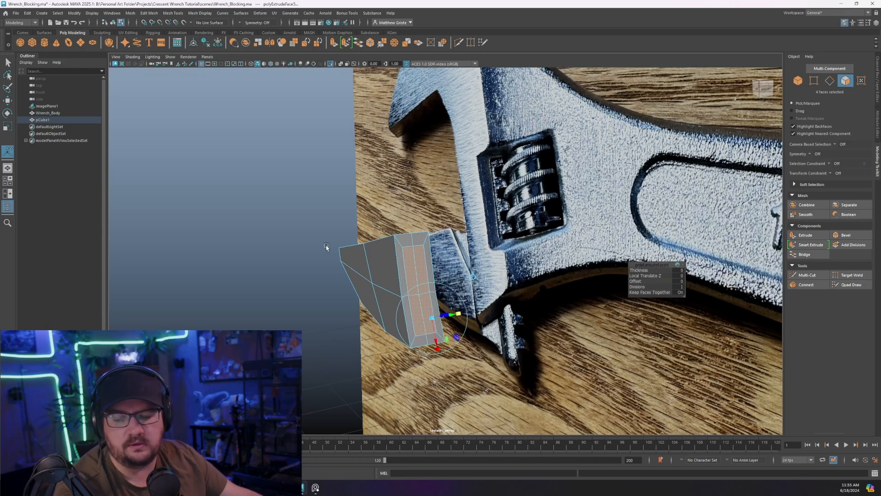
Step: In the front view, extrude the jaw's inset faces again by about 0.65 toward the wrench body
{"action": "left_click_drag", "start_coordinate": [398, 262], "coordinate": [433, 239], "text": "alt"}
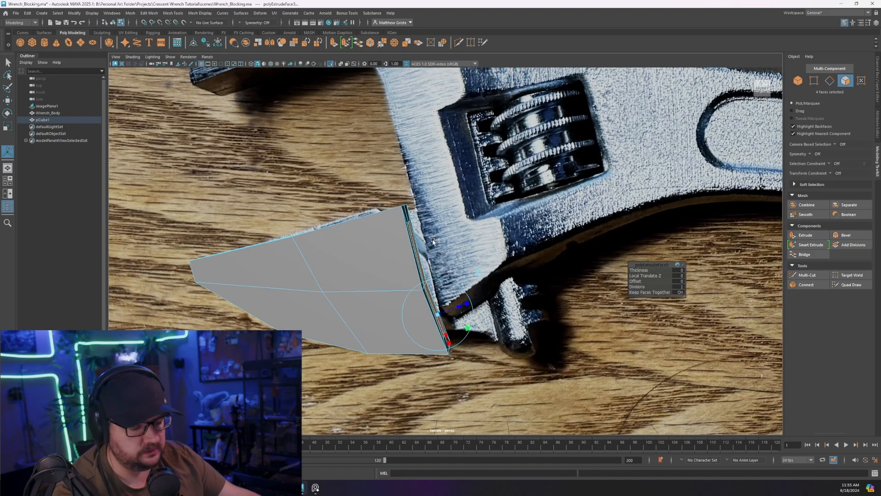
{"action": "key", "text": "space"}
{"action": "key", "text": "space"}
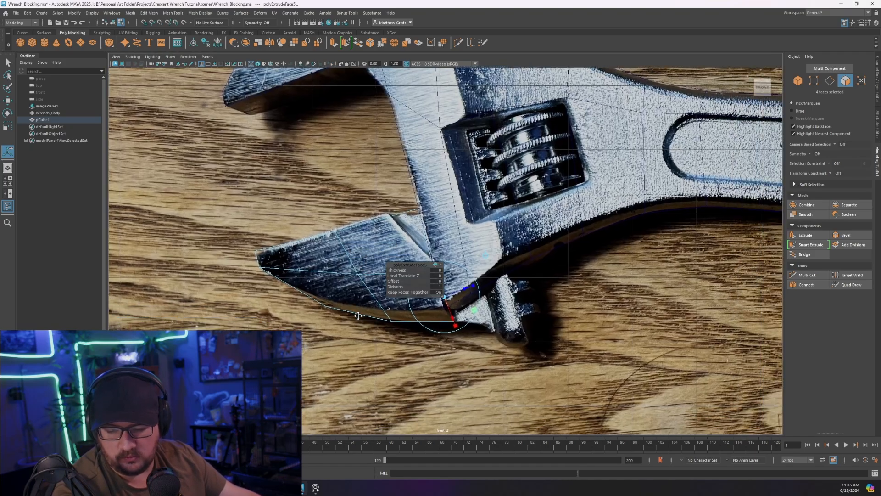
{"action": "scroll", "coordinate": [459, 298], "scroll_direction": "up", "scroll_amount": 3}
{"action": "key", "text": "ctrl+e"}
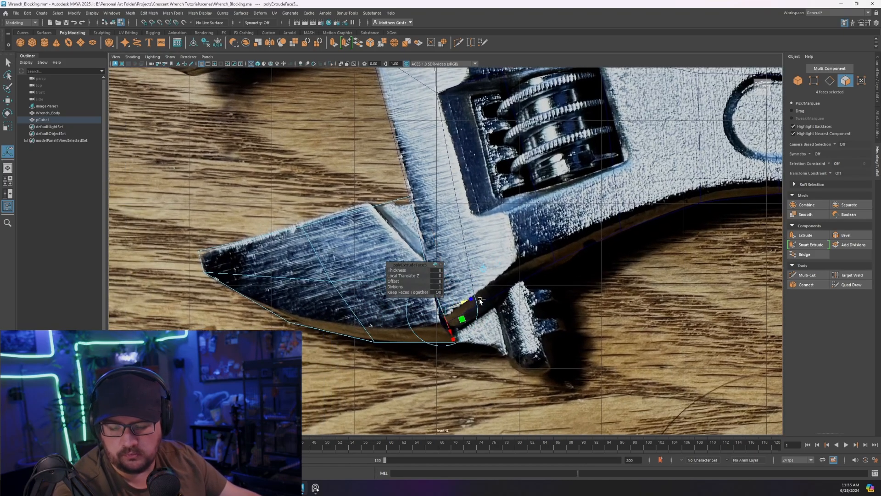
{"action": "left_click_drag", "start_coordinate": [453, 297], "coordinate": [507, 285]}
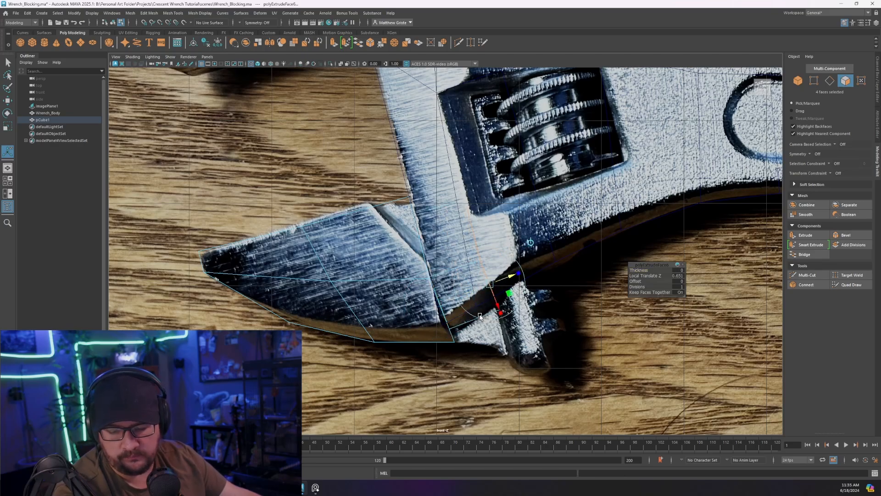
Step: Move the extrusion's lower outer vertices to about -6.16 in X and 1.18 in Y, and shift its lower inner vertices near the body's bottom corner
{"action": "middle_click_drag", "start_coordinate": [476, 309], "coordinate": [466, 276], "text": "alt"}
{"action": "scroll", "coordinate": [466, 276], "scroll_direction": "up", "scroll_amount": 1}
{"action": "scroll", "coordinate": [484, 277], "scroll_direction": "up", "scroll_amount": 1}
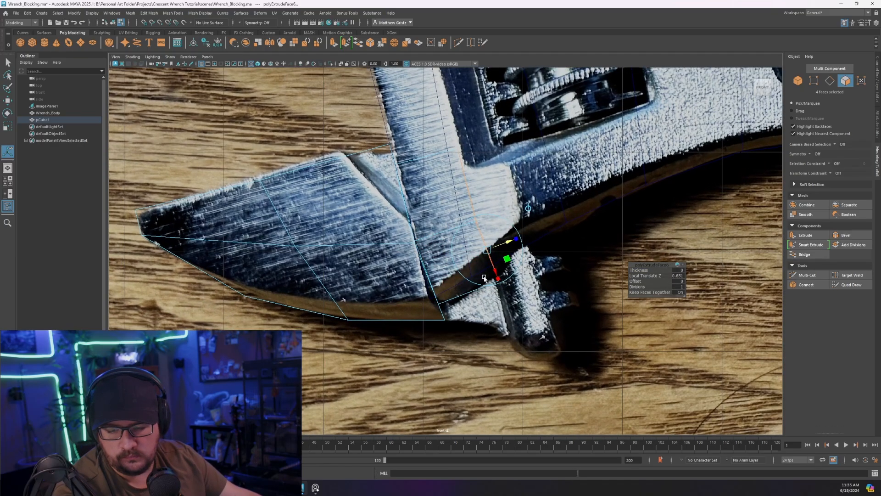
{"action": "right_click", "coordinate": [486, 243]}
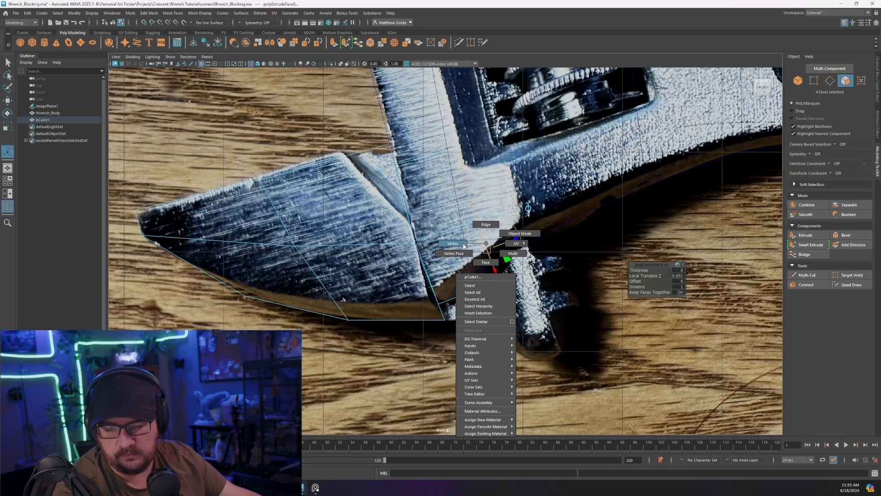
{"action": "right_click_drag", "start_coordinate": [463, 246], "coordinate": [460, 246]}
{"action": "left_click_drag", "start_coordinate": [492, 271], "coordinate": [505, 334]}
{"action": "key", "text": "w"}
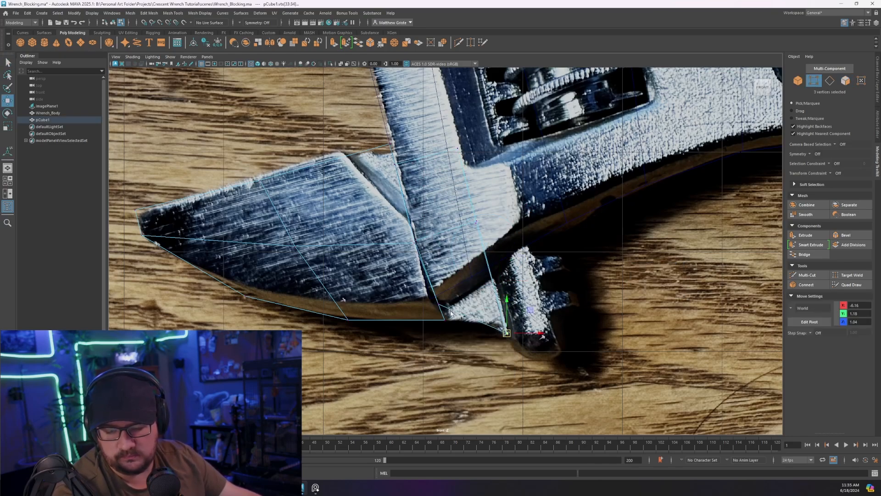
{"action": "left_click_drag", "start_coordinate": [428, 298], "coordinate": [451, 320]}
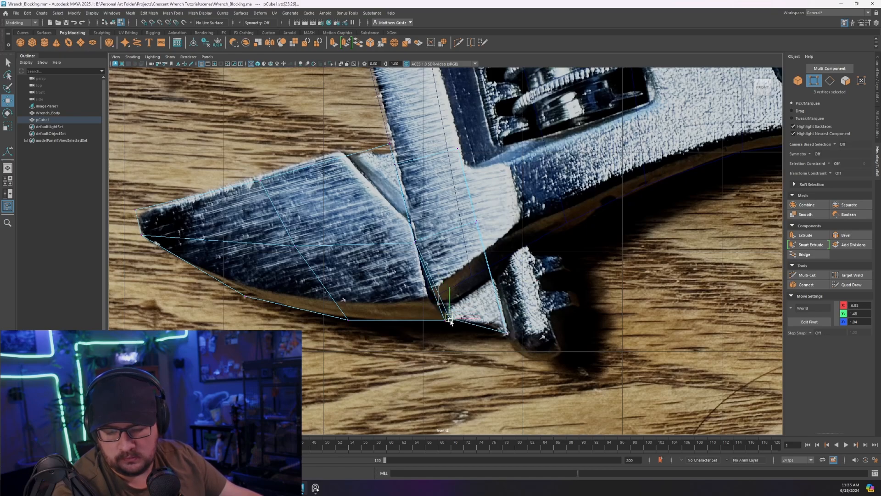
{"action": "left_click", "coordinate": [417, 244]}
{"action": "left_click_drag", "start_coordinate": [421, 309], "coordinate": [438, 249]}
{"action": "left_click", "coordinate": [470, 327]}
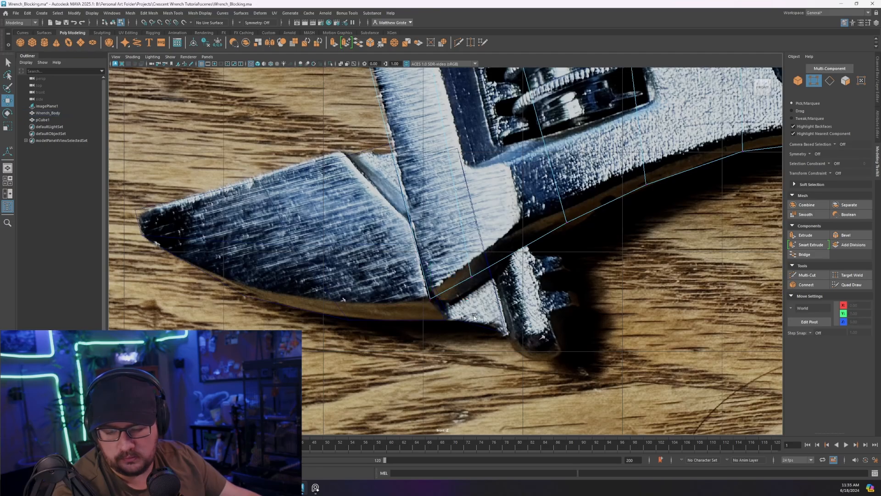
Step: Fit the extrusion's inner lower, middle and upper vertices along the seam between the jaw and the wrench body
{"action": "middle_click_drag", "start_coordinate": [449, 249], "coordinate": [475, 256], "text": "alt"}
{"action": "scroll", "coordinate": [475, 257], "scroll_direction": "up", "scroll_amount": 1}
{"action": "left_click_drag", "start_coordinate": [463, 320], "coordinate": [489, 350]}
{"action": "middle_click_drag", "start_coordinate": [459, 258], "coordinate": [470, 293], "text": "alt"}
{"action": "scroll", "coordinate": [469, 292], "scroll_direction": "up", "scroll_amount": 5}
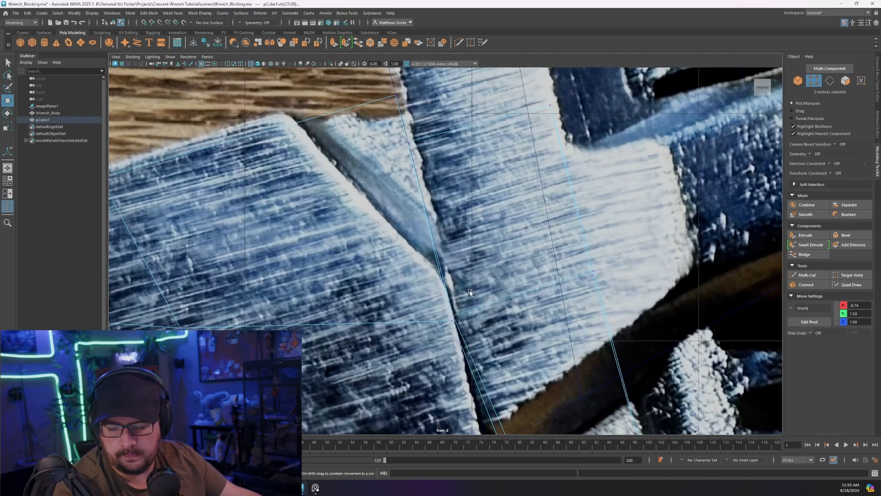
{"action": "left_click_drag", "start_coordinate": [451, 317], "coordinate": [462, 317]}
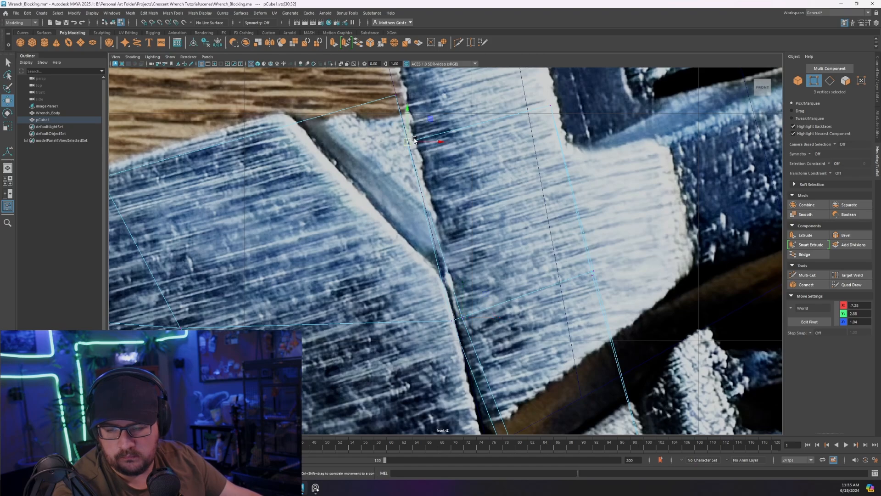
{"action": "mouse_move", "coordinate": [394, 130]}
{"action": "left_mouse_down"}
{"action": "mouse_move", "coordinate": [428, 150]}
{"action": "mouse_move", "coordinate": [410, 115]}
{"action": "left_mouse_up"}
{"action": "scroll", "coordinate": [515, 116], "scroll_direction": "up", "scroll_amount": 1}
{"action": "middle_click_drag", "start_coordinate": [515, 116], "coordinate": [515, 176], "text": "alt"}
{"action": "mouse_move", "coordinate": [519, 135]}
{"action": "left_mouse_down"}
{"action": "mouse_move", "coordinate": [549, 160]}
{"action": "mouse_move", "coordinate": [551, 148]}
{"action": "left_mouse_up"}
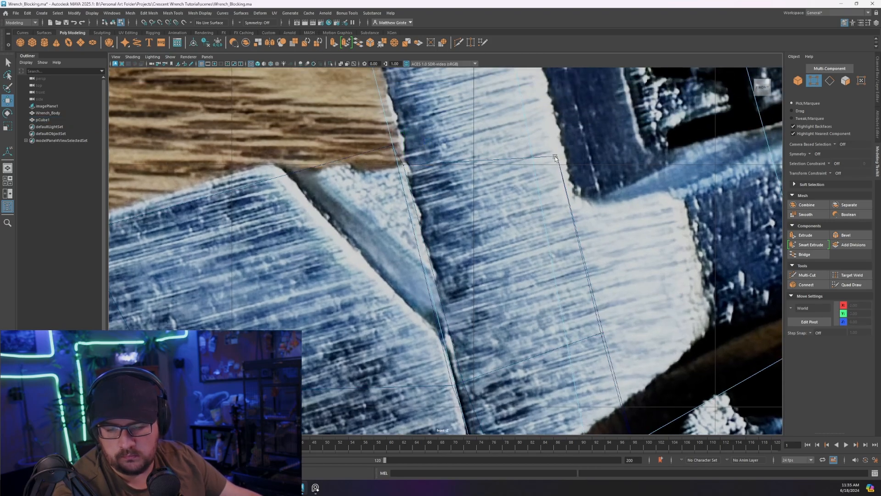
{"action": "left_click", "coordinate": [554, 156]}
{"action": "key", "text": "ctrl+z"}
{"action": "key", "text": "ctrl+z"}
Step: Move the extrusion's upper outer vertices to about -6.70 in X and 3.14 in Y, and return to object mode
{"action": "right_click", "coordinate": [557, 157]}
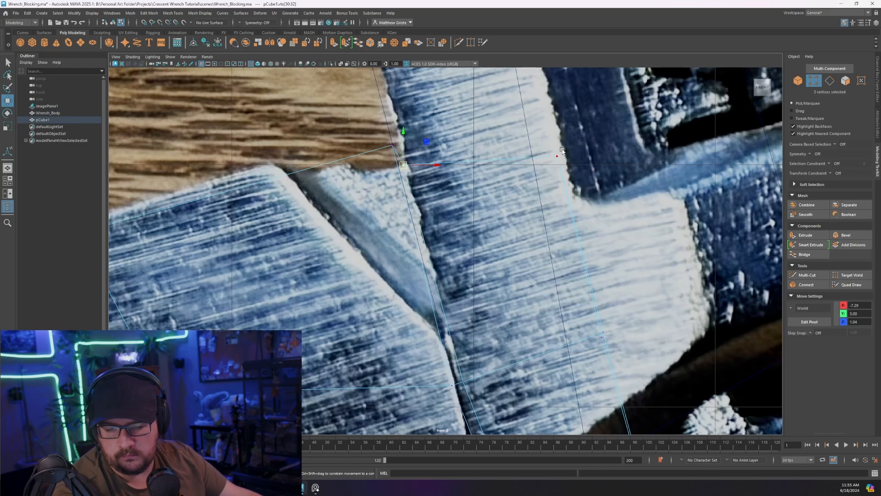
{"action": "left_click_drag", "start_coordinate": [554, 164], "coordinate": [552, 140]}
{"action": "scroll", "coordinate": [549, 135], "scroll_direction": "down", "scroll_amount": 6}
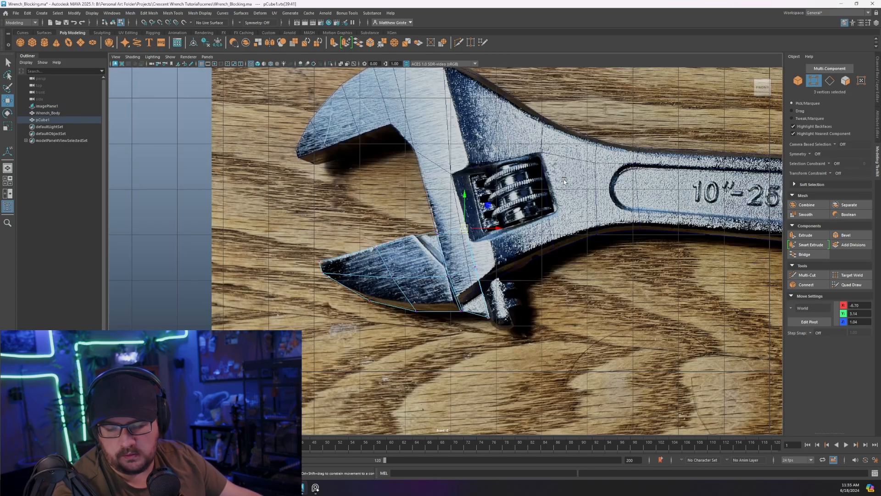
{"action": "scroll", "coordinate": [489, 289], "scroll_direction": "up", "scroll_amount": 3}
{"action": "right_click", "coordinate": [489, 289]}
{"action": "mouse_move", "coordinate": [490, 289]}
{"action": "right_mouse_down"}
{"action": "mouse_move", "coordinate": [471, 282]}
{"action": "mouse_move", "coordinate": [485, 291]}
{"action": "mouse_move", "coordinate": [495, 280]}
{"action": "right_mouse_up"}
{"action": "left_click", "coordinate": [560, 254]}
Step: In the perspective view, extrude the jaw's four end faces by about 0.211 and widen them in depth
{"action": "key", "text": "space"}
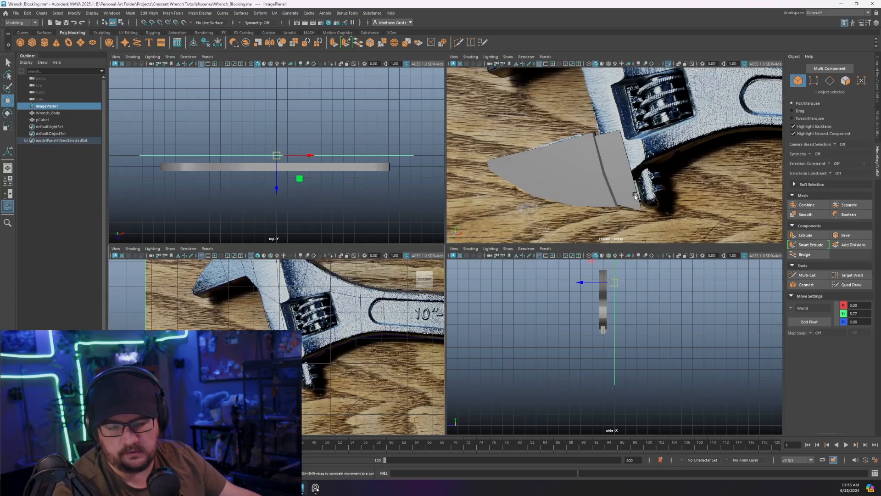
{"action": "key", "text": "space"}
{"action": "left_click_drag", "start_coordinate": [630, 180], "coordinate": [455, 212], "text": "alt"}
{"action": "left_click", "coordinate": [451, 202]}
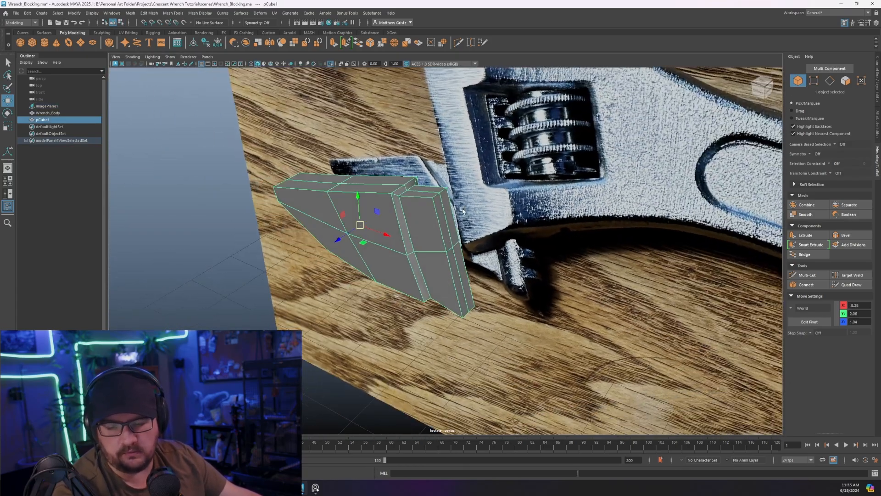
{"action": "right_click", "coordinate": [456, 212]}
{"action": "right_click_drag", "start_coordinate": [465, 276], "coordinate": [434, 220]}
{"action": "left_click_drag", "start_coordinate": [463, 257], "coordinate": [482, 228], "text": "alt"}
{"action": "left_click", "coordinate": [334, 43]}
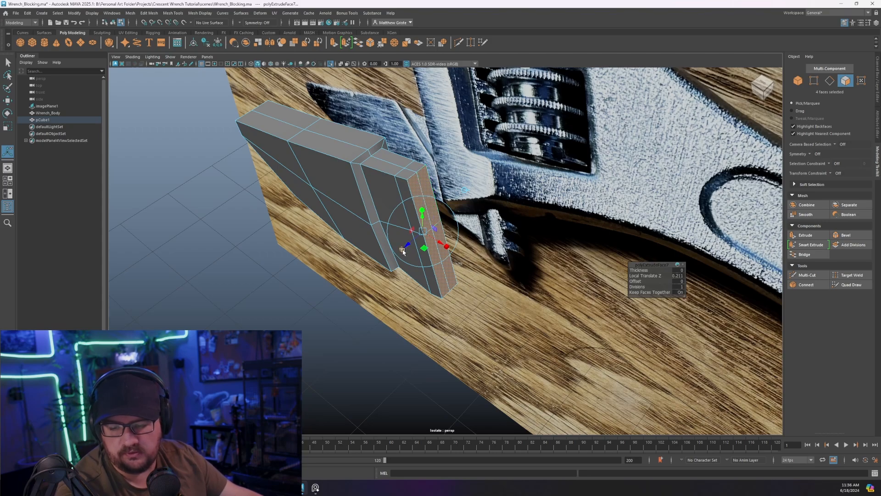
{"action": "left_click_drag", "start_coordinate": [408, 244], "coordinate": [392, 256], "text": "alt"}
Step: Extrude the widened end faces by another 0.261 or so and scale the new end in depth
{"action": "key", "text": "ctrl+e"}
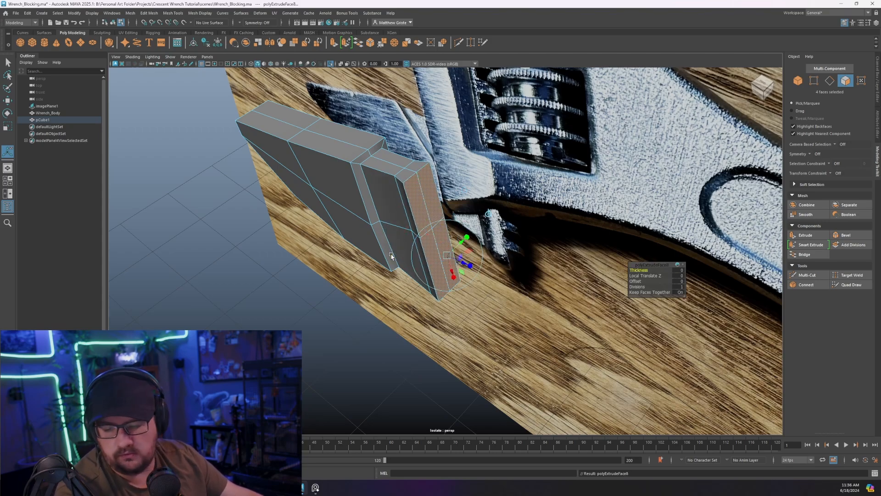
{"action": "left_click_drag", "start_coordinate": [463, 264], "coordinate": [477, 269]}
{"action": "left_click", "coordinate": [503, 218]}
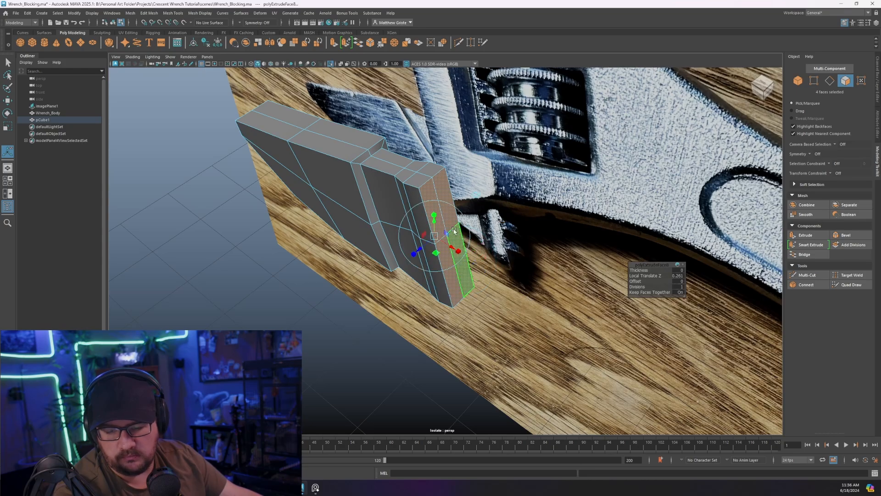
{"action": "left_click_drag", "start_coordinate": [413, 254], "coordinate": [433, 225]}
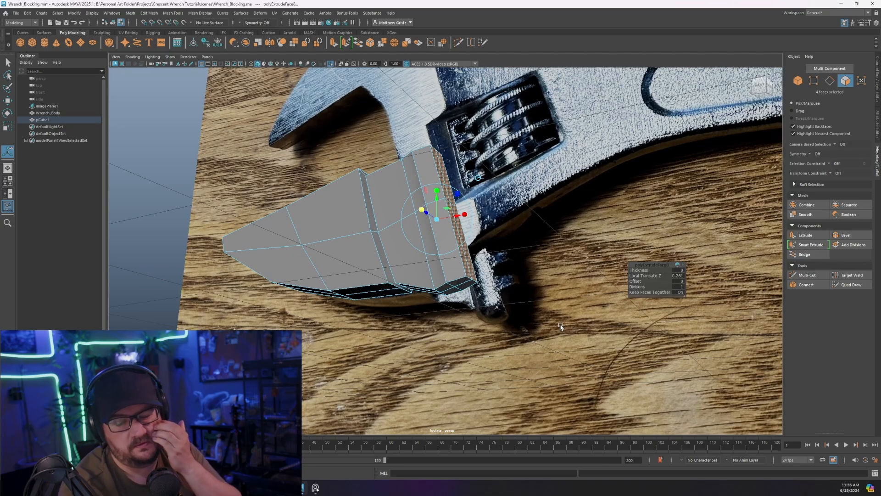
Step: Extrude the four top faces of the jaw's widened end upward along the wrench head to just above the worm screw slot
{"action": "scroll", "coordinate": [435, 220], "scroll_direction": "down", "scroll_amount": 3}
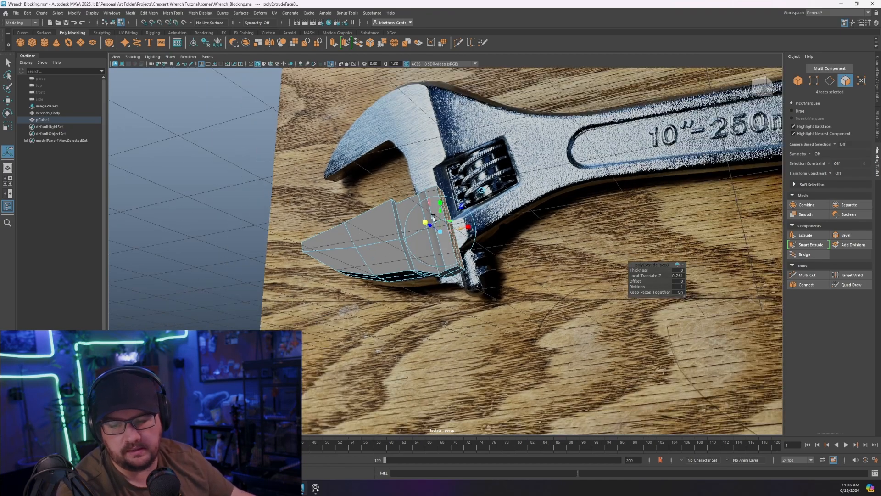
{"action": "left_click_drag", "start_coordinate": [435, 219], "coordinate": [425, 171], "text": "alt"}
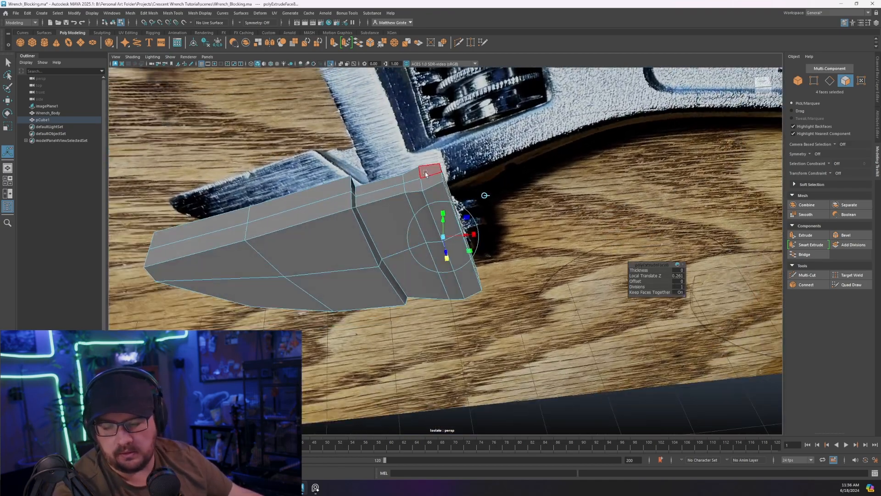
{"action": "left_click", "coordinate": [425, 171]}
{"action": "left_click", "coordinate": [414, 175], "text": "shift"}
{"action": "left_click", "coordinate": [415, 185], "text": "shift"}
{"action": "left_click", "coordinate": [428, 180], "text": "shift"}
{"action": "middle_click_drag", "start_coordinate": [454, 170], "coordinate": [450, 243], "text": "alt"}
{"action": "left_click_drag", "start_coordinate": [450, 243], "coordinate": [384, 147], "text": "alt"}
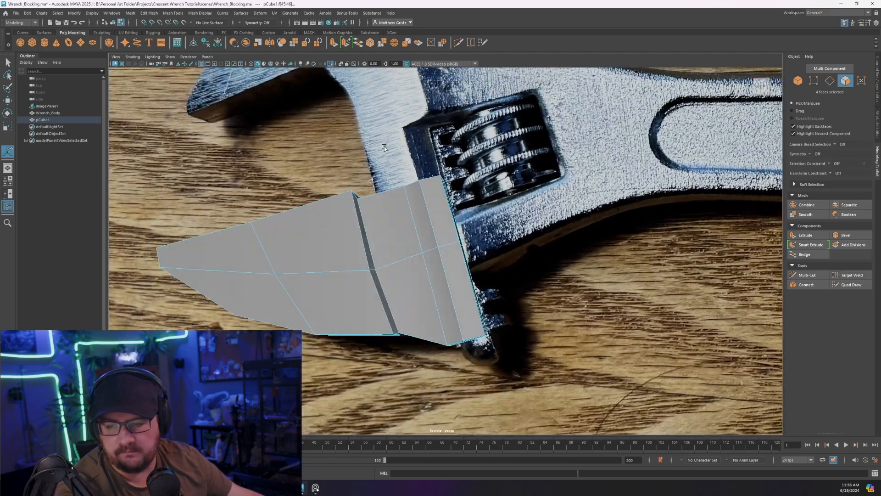
{"action": "left_click", "coordinate": [333, 44]}
{"action": "scroll", "coordinate": [397, 167], "scroll_direction": "down", "scroll_amount": 3}
{"action": "middle_click_drag", "start_coordinate": [397, 167], "coordinate": [427, 207], "text": "alt"}
{"action": "left_click_drag", "start_coordinate": [438, 219], "coordinate": [448, 181]}
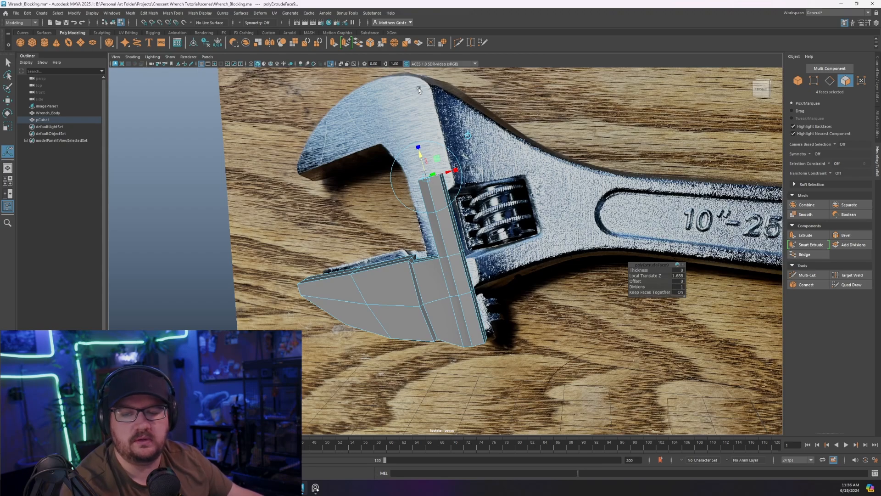
{"action": "scroll", "coordinate": [406, 118], "scroll_direction": "down", "scroll_amount": 2}
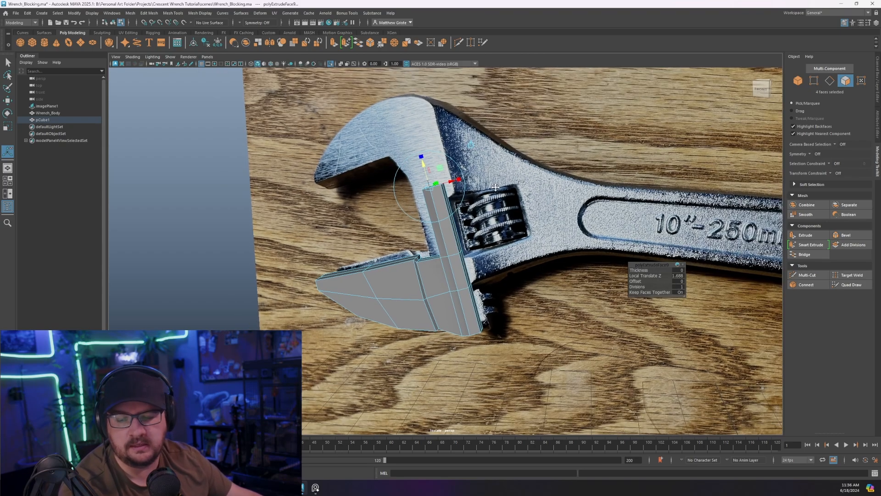
Step: Turn off the jaw's isolated view and return to object mode with the whole wrench and reference displayed
{"action": "left_click_drag", "start_coordinate": [473, 205], "coordinate": [492, 203], "text": "alt"}
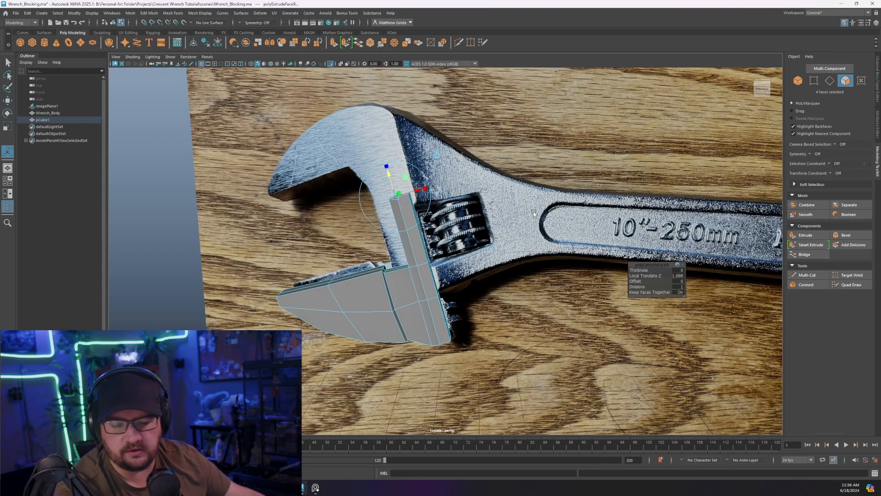
{"action": "scroll", "coordinate": [534, 211], "scroll_direction": "down", "scroll_amount": 2}
{"action": "key", "text": "ctrl+1"}
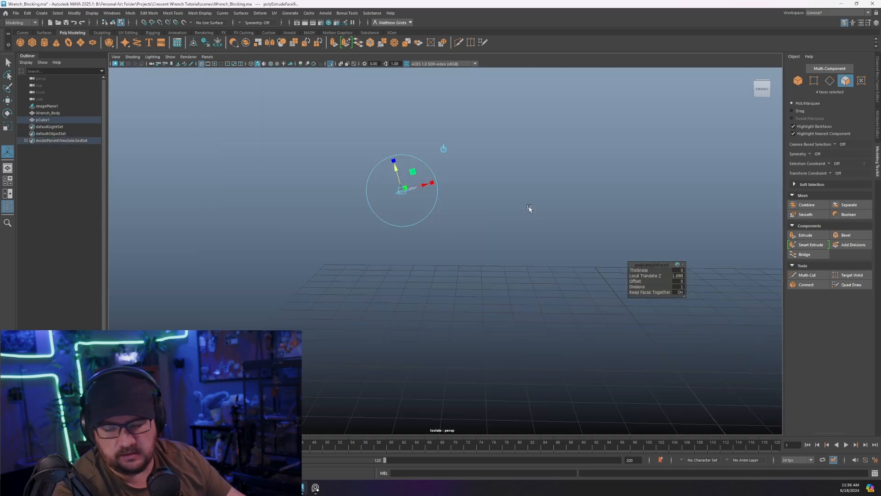
{"action": "key", "text": "ctrl+1"}
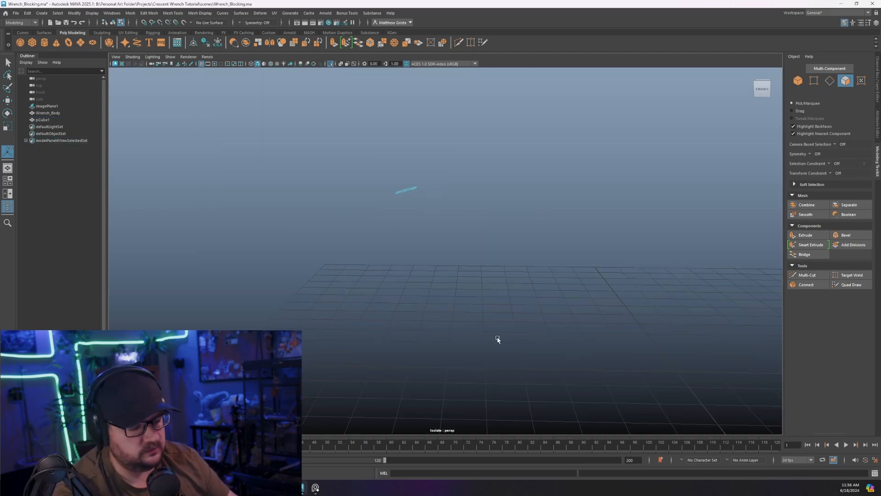
{"action": "right_click_drag", "start_coordinate": [391, 279], "coordinate": [422, 261]}
{"action": "scroll", "coordinate": [405, 286], "scroll_direction": "down", "scroll_amount": 4}
{"action": "left_click", "coordinate": [241, 307]}
{"action": "left_click_drag", "start_coordinate": [240, 306], "coordinate": [257, 326], "text": "alt"}
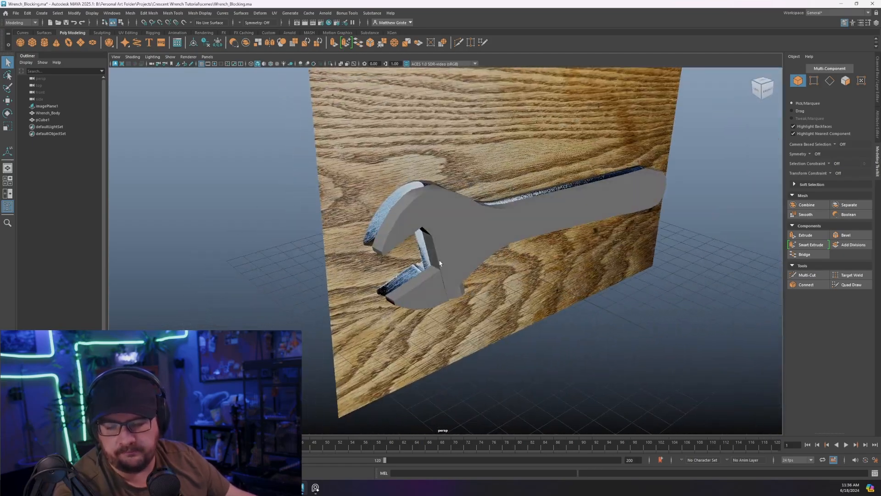
Step: Select the wrench body and examine its handle end against the reference, in perspective and in the front view
{"action": "left_click", "coordinate": [451, 253]}
{"action": "scroll", "coordinate": [451, 253], "scroll_direction": "up", "scroll_amount": 4}
{"action": "left_click_drag", "start_coordinate": [480, 251], "coordinate": [451, 251], "text": "alt"}
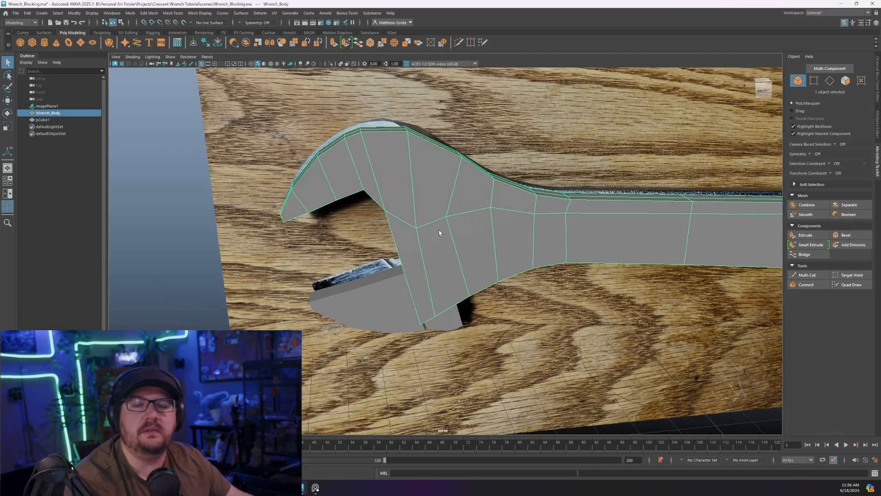
{"action": "scroll", "coordinate": [439, 231], "scroll_direction": "down", "scroll_amount": 3}
{"action": "middle_click_drag", "start_coordinate": [621, 229], "coordinate": [544, 242], "text": "alt"}
{"action": "left_click_drag", "start_coordinate": [544, 241], "coordinate": [689, 255], "text": "alt"}
{"action": "left_click_drag", "start_coordinate": [668, 283], "coordinate": [573, 272], "text": "alt"}
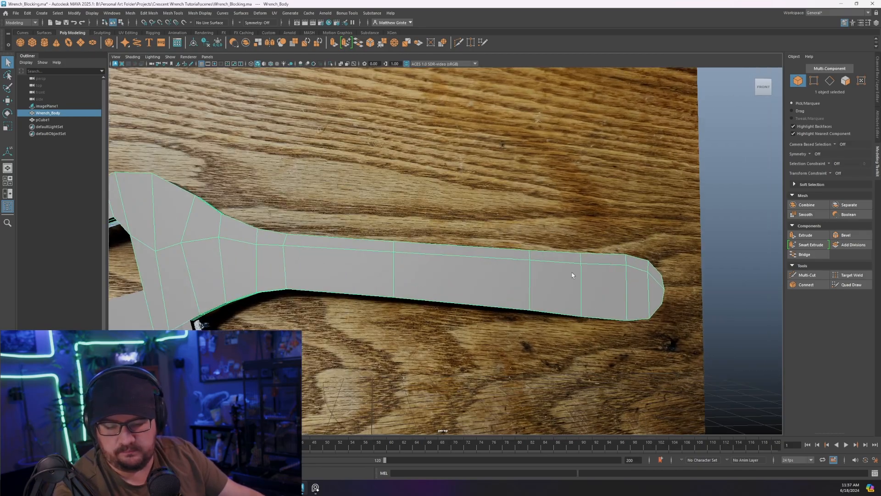
{"action": "key", "text": "space"}
{"action": "key", "text": "space"}
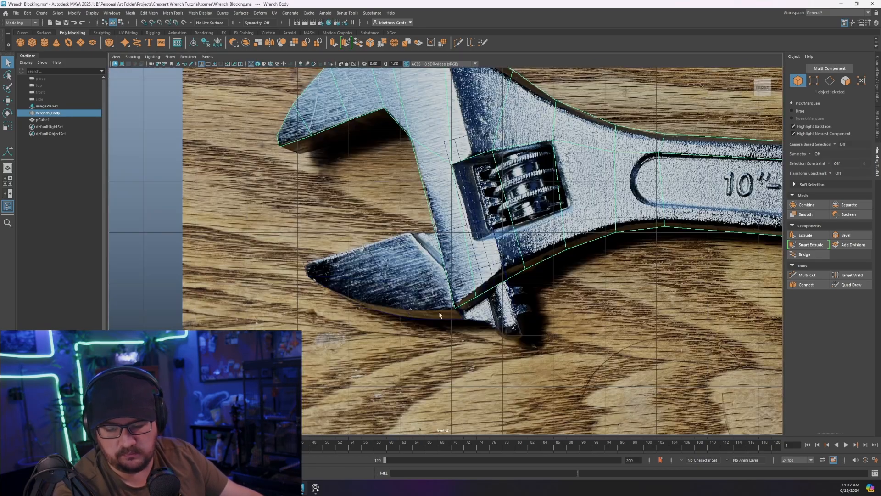
{"action": "scroll", "coordinate": [551, 308], "scroll_direction": "down", "scroll_amount": 5}
{"action": "middle_click_drag", "start_coordinate": [629, 304], "coordinate": [358, 309], "text": "alt"}
{"action": "middle_click_drag", "start_coordinate": [571, 289], "coordinate": [468, 292], "text": "alt"}
{"action": "scroll", "coordinate": [463, 291], "scroll_direction": "up", "scroll_amount": 3}
{"action": "scroll", "coordinate": [463, 290], "scroll_direction": "up", "scroll_amount": 4}
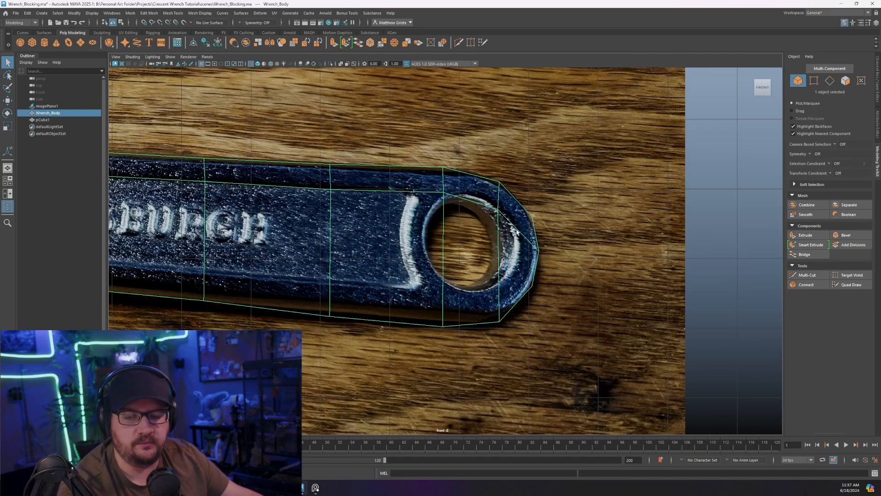
Step: Lower the wrench body's upper inner vertices beside the handle hole toward the hole's horizontal centre line
{"action": "right_click_drag", "start_coordinate": [439, 196], "coordinate": [415, 191]}
{"action": "left_click", "coordinate": [438, 189]}
{"action": "key", "text": "w"}
{"action": "left_click_drag", "start_coordinate": [437, 189], "coordinate": [440, 252]}
{"action": "left_click", "coordinate": [495, 222]}
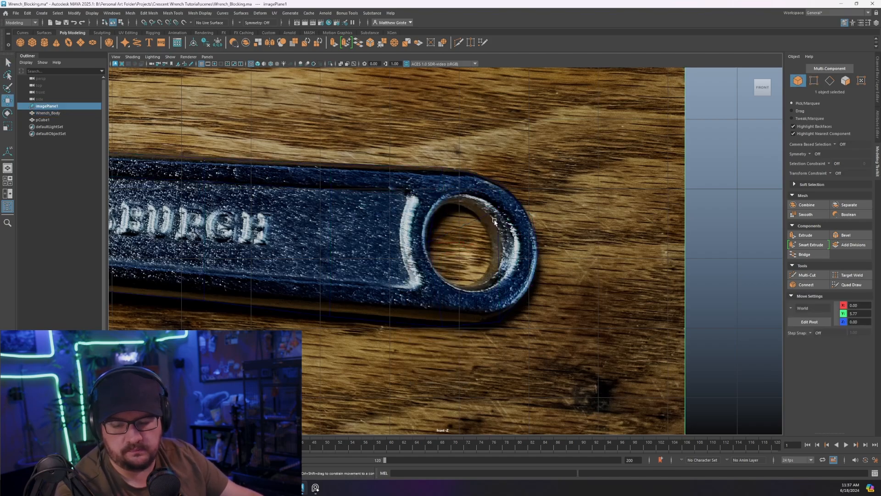
Step: Lower the inner vertices beyond the hole to its centre line and shift the near vertex column to the hole's inner edge at about X 8.55
{"action": "left_click", "coordinate": [494, 211]}
{"action": "right_click_drag", "start_coordinate": [494, 211], "coordinate": [475, 210]}
{"action": "left_click_drag", "start_coordinate": [480, 202], "coordinate": [507, 252]}
{"action": "left_click_drag", "start_coordinate": [430, 301], "coordinate": [435, 325]}
{"action": "mouse_move", "coordinate": [426, 159]}
{"action": "left_mouse_down"}
{"action": "mouse_move", "coordinate": [454, 175]}
{"action": "mouse_move", "coordinate": [430, 167]}
{"action": "left_mouse_up"}
{"action": "left_click_drag", "start_coordinate": [323, 183], "coordinate": [426, 207]}
{"action": "key", "text": "ctrl+z"}
{"action": "scroll", "coordinate": [367, 209], "scroll_direction": "up", "scroll_amount": 1}
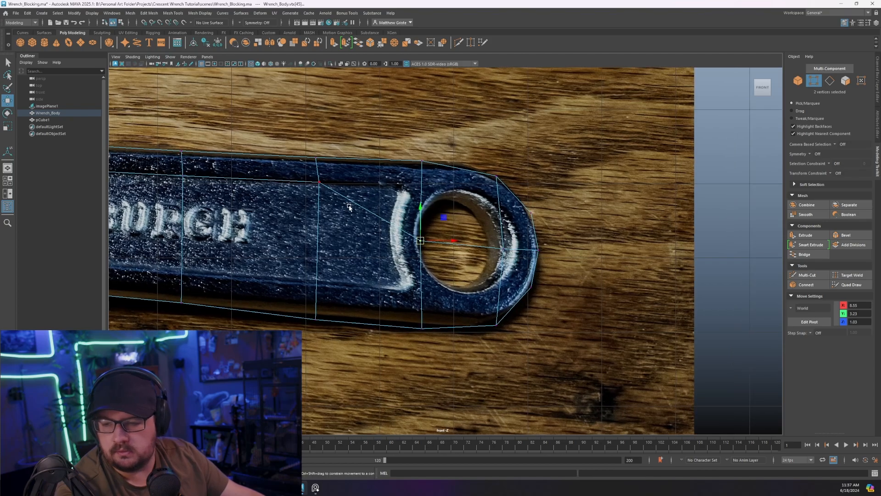
Step: Insert a vertical edge loop across the handle between the hole and the lettering, at the curved raised rib
{"action": "left_click", "coordinate": [173, 13]}
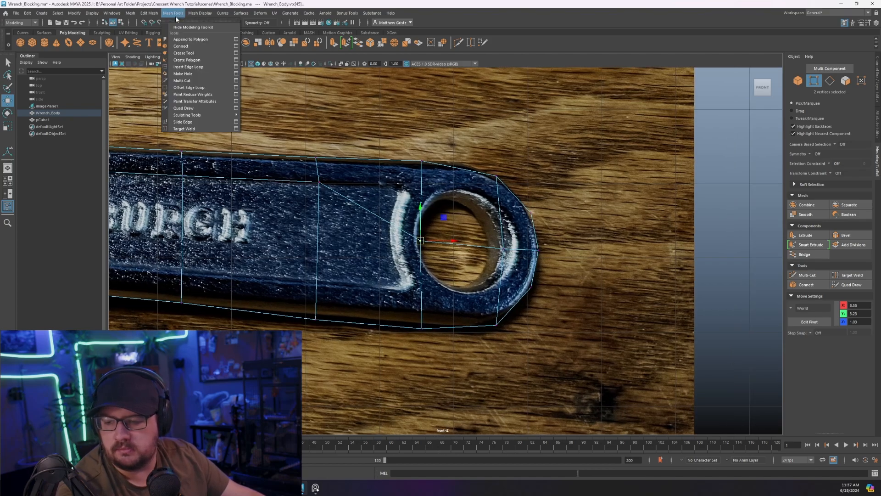
{"action": "left_click", "coordinate": [193, 73]}
{"action": "left_click_drag", "start_coordinate": [404, 223], "coordinate": [404, 223]}
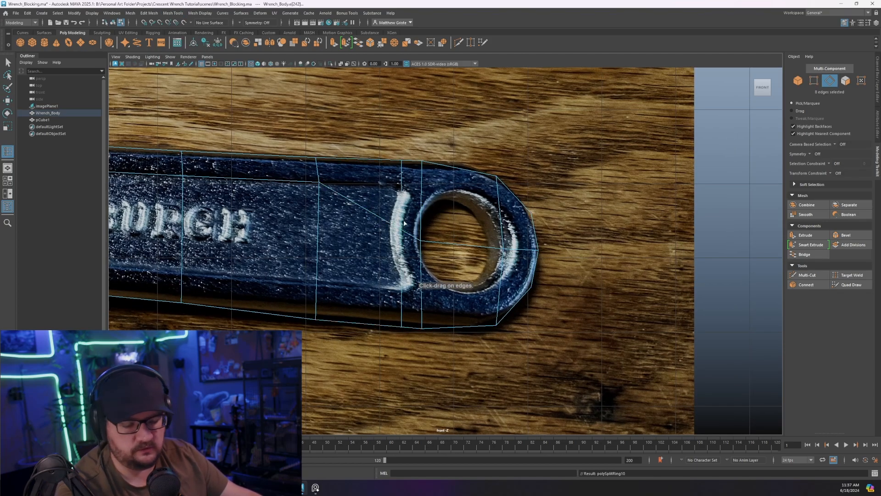
Step: Raise the new loop's two inner vertices at about X 8.29 to the upper end of the curved rib
{"action": "key", "text": "q"}
{"action": "right_click_drag", "start_coordinate": [403, 215], "coordinate": [381, 220]}
{"action": "left_click_drag", "start_coordinate": [396, 225], "coordinate": [404, 235]}
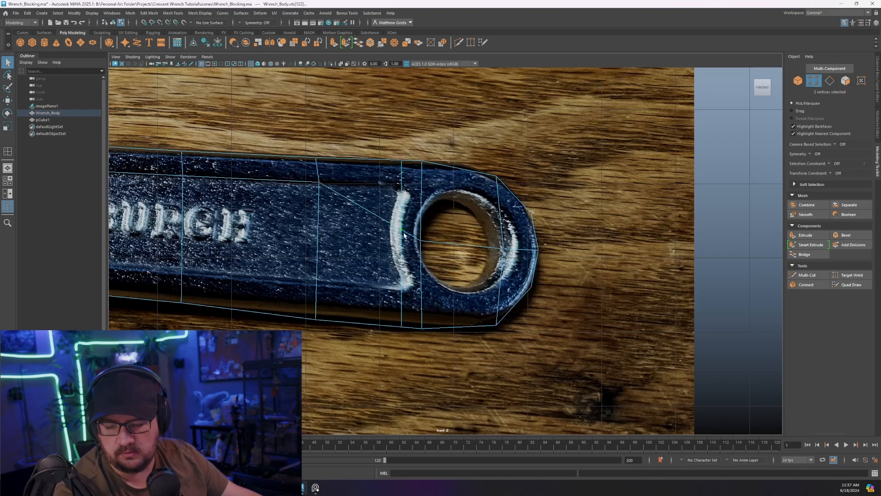
{"action": "key", "text": "w"}
{"action": "left_click_drag", "start_coordinate": [402, 204], "coordinate": [403, 162]}
{"action": "middle_click_drag", "start_coordinate": [421, 246], "coordinate": [397, 239], "text": "alt"}
Step: Insert a lengthwise edge loop along the lower border of the handle's recessed panel
{"action": "scroll", "coordinate": [397, 239], "scroll_direction": "up", "scroll_amount": 4}
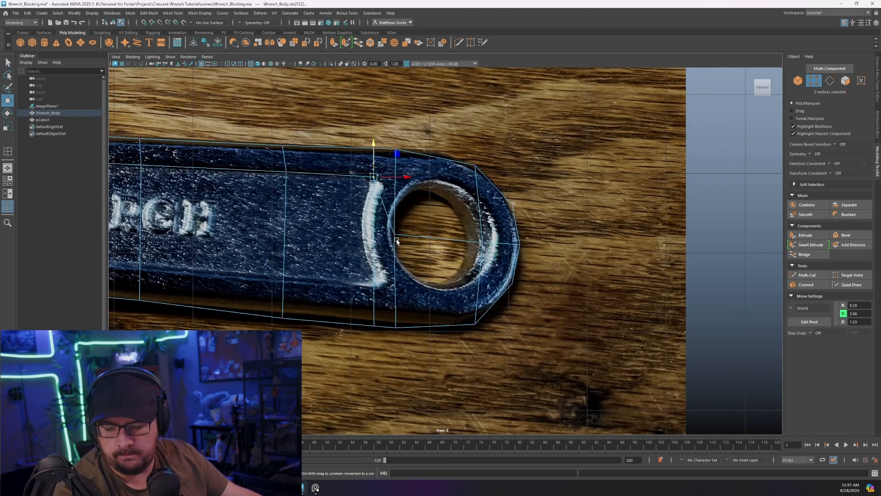
{"action": "scroll", "coordinate": [397, 239], "scroll_direction": "down", "scroll_amount": 6}
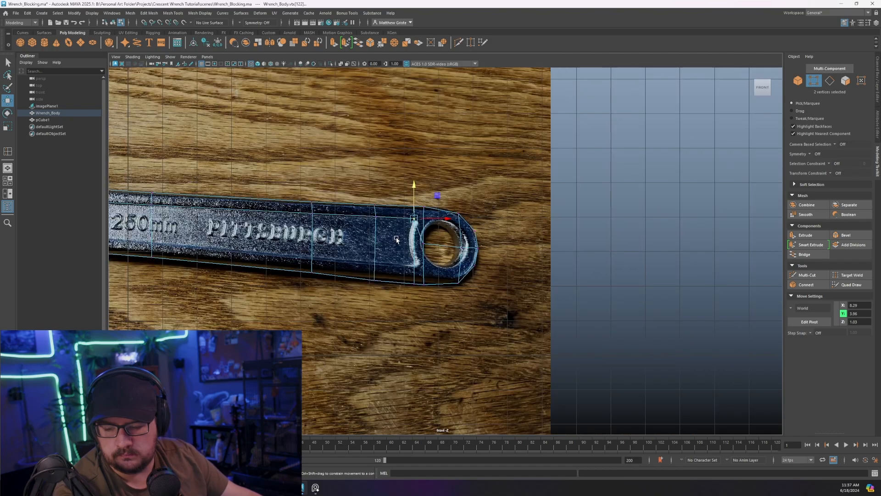
{"action": "scroll", "coordinate": [441, 248], "scroll_direction": "up", "scroll_amount": 4}
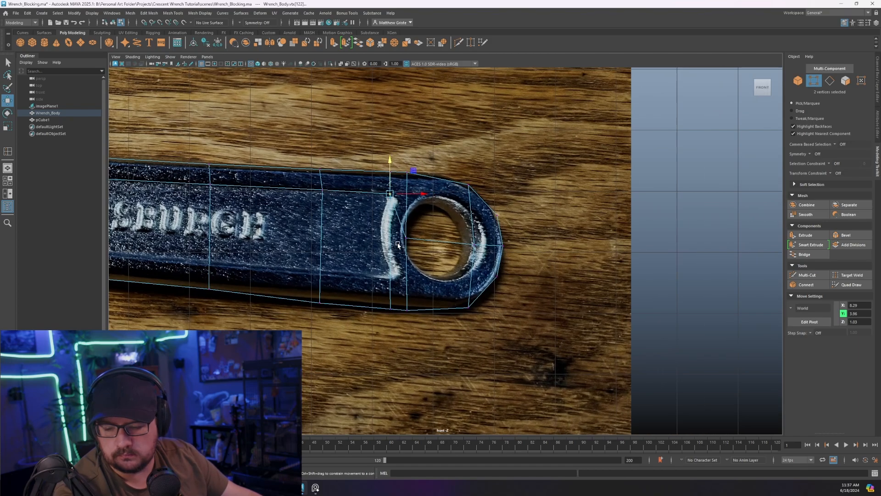
{"action": "left_click", "coordinate": [173, 12]}
{"action": "left_click", "coordinate": [184, 69]}
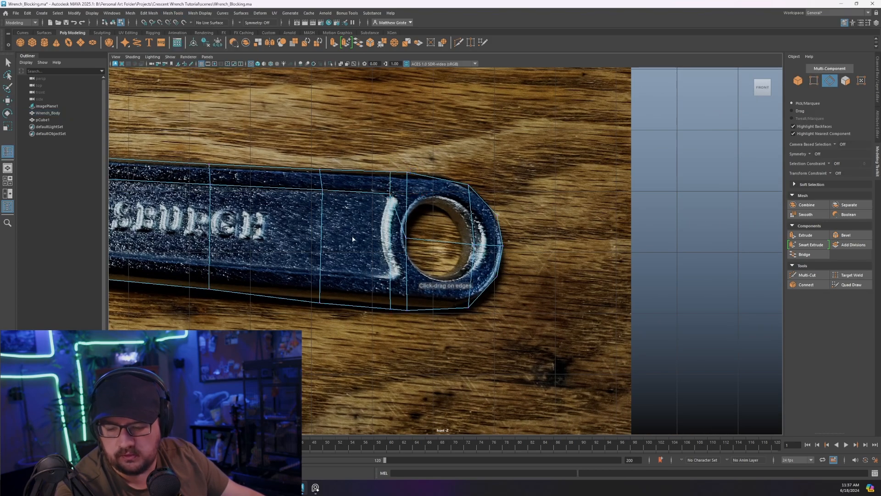
{"action": "left_click", "coordinate": [390, 276]}
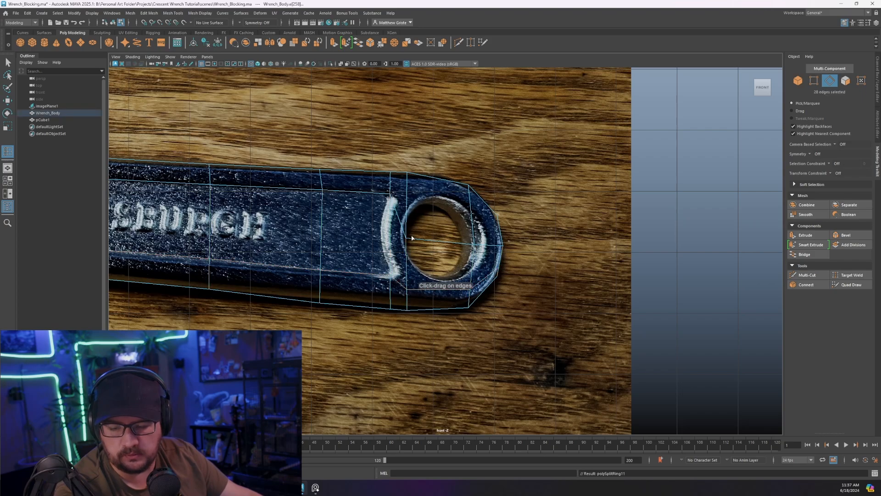
Step: Insert a vertical edge loop through the middle of the handle hole
{"action": "middle_click_drag", "start_coordinate": [406, 237], "coordinate": [372, 231], "text": "alt"}
{"action": "scroll", "coordinate": [372, 232], "scroll_direction": "up", "scroll_amount": 2}
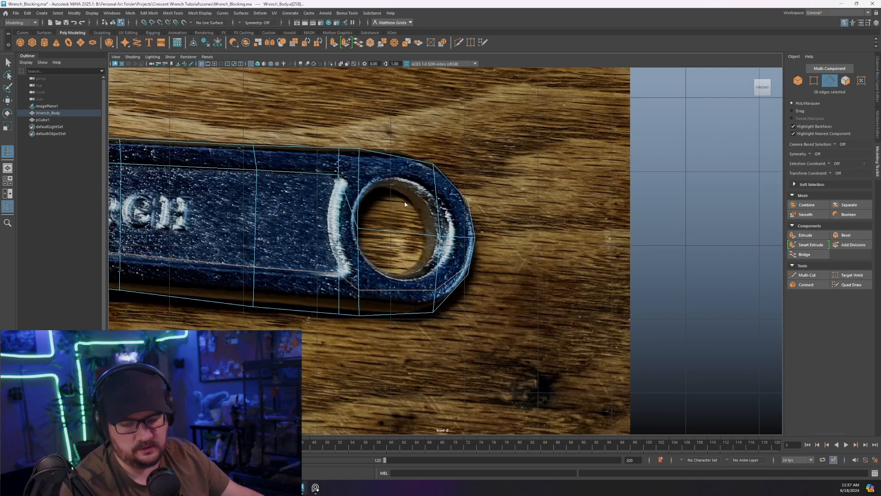
{"action": "scroll", "coordinate": [405, 204], "scroll_direction": "down", "scroll_amount": 4}
{"action": "scroll", "coordinate": [412, 224], "scroll_direction": "up", "scroll_amount": 1}
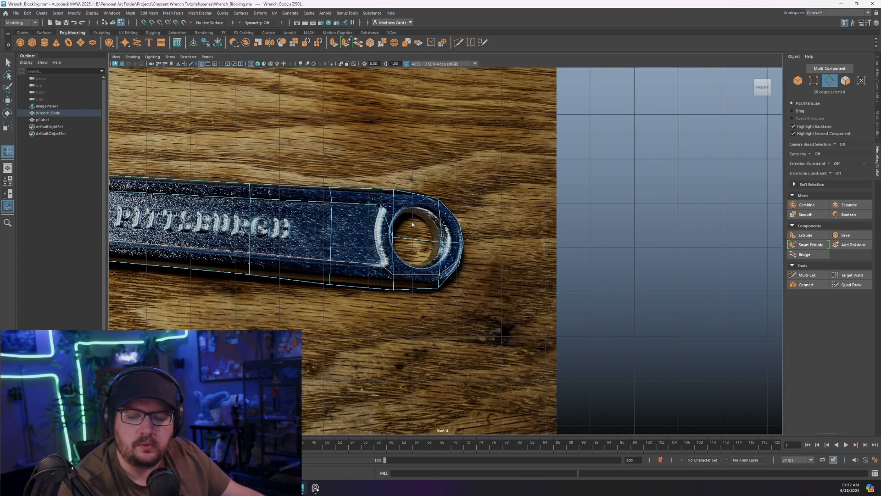
{"action": "scroll", "coordinate": [433, 229], "scroll_direction": "up", "scroll_amount": 1}
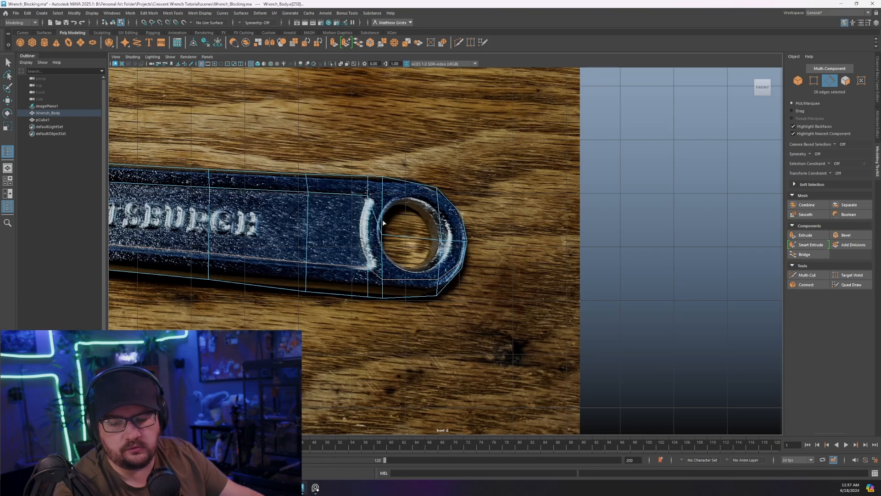
{"action": "scroll", "coordinate": [429, 244], "scroll_direction": "up", "scroll_amount": 1}
{"action": "left_click", "coordinate": [418, 232], "text": "alt"}
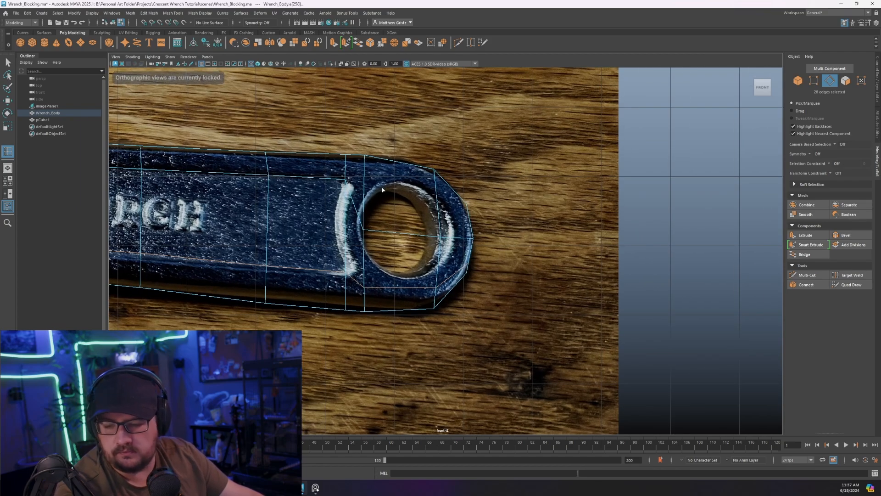
{"action": "scroll", "coordinate": [397, 205], "scroll_direction": "up", "scroll_amount": 2}
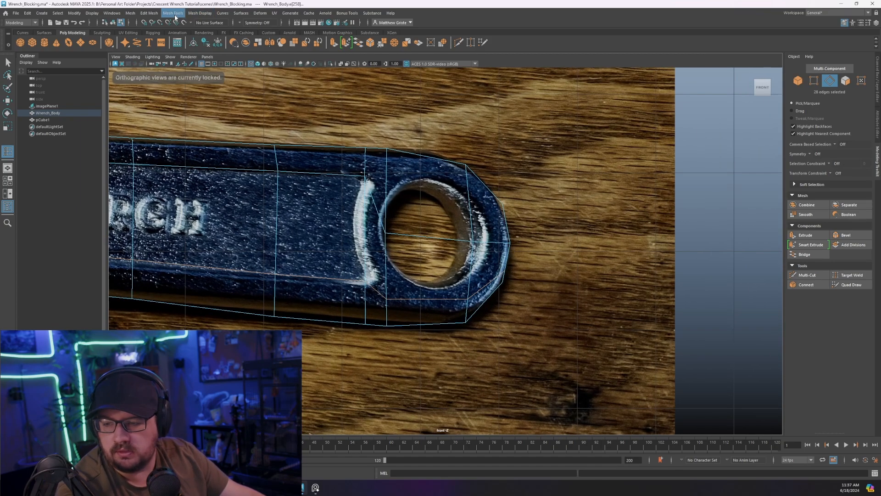
{"action": "left_click", "coordinate": [175, 14]}
{"action": "left_click", "coordinate": [185, 67]}
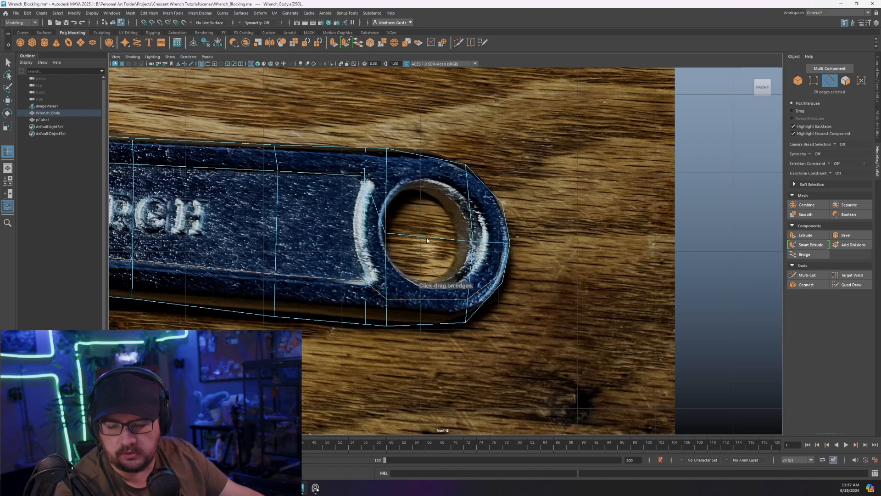
{"action": "left_click_drag", "start_coordinate": [432, 239], "coordinate": [432, 237]}
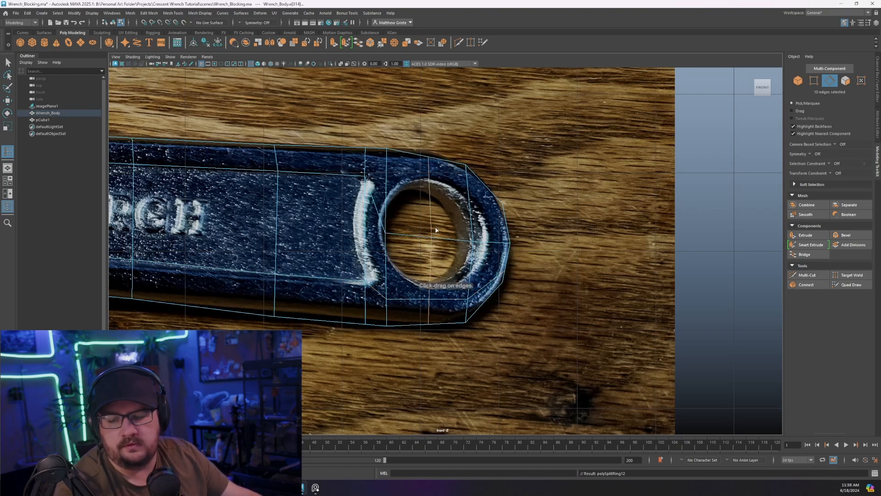
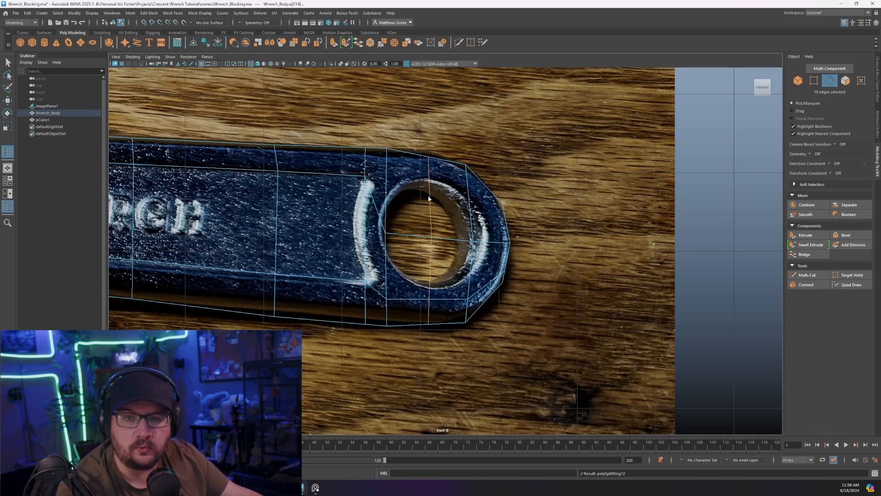
Step: Inspect the handle end's new edge loops in the perspective view, and return to the front view of the hole
{"action": "key", "text": "space"}
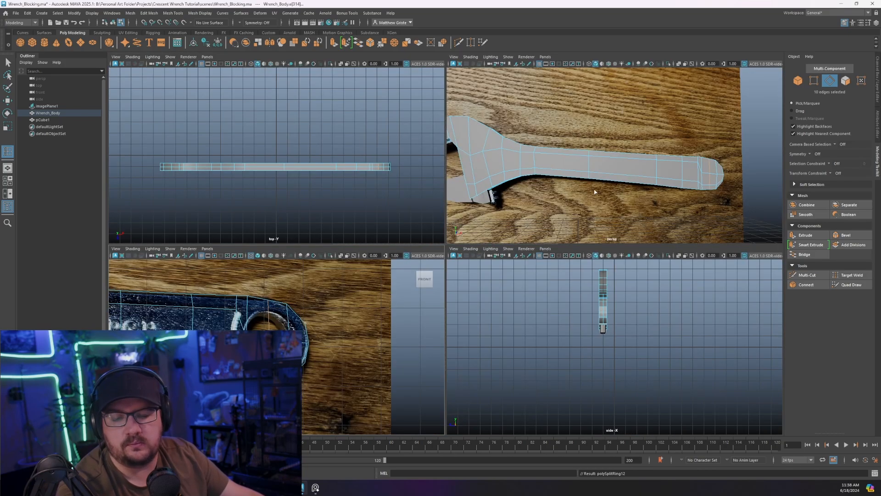
{"action": "key", "text": "space"}
{"action": "middle_click_drag", "start_coordinate": [649, 180], "coordinate": [537, 179], "text": "alt"}
{"action": "scroll", "coordinate": [537, 181], "scroll_direction": "up", "scroll_amount": 4}
{"action": "left_click_drag", "start_coordinate": [536, 180], "coordinate": [494, 227], "text": "alt"}
{"action": "key", "text": "space"}
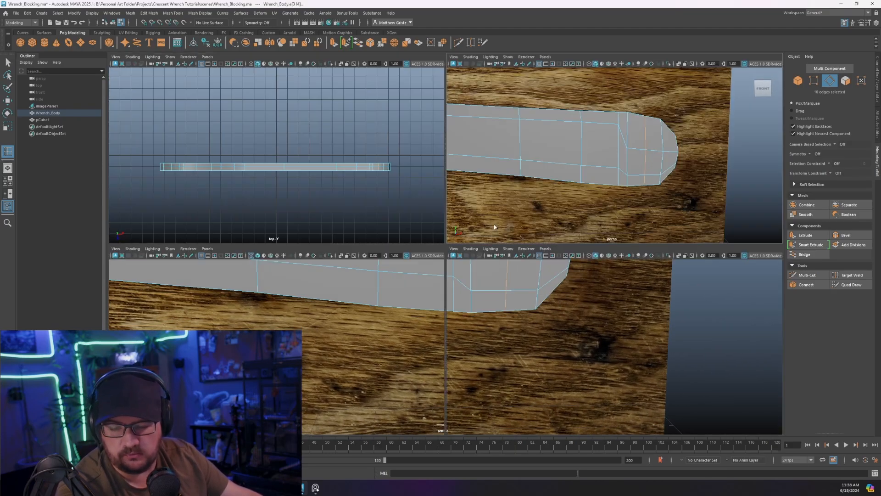
{"action": "key", "text": "space"}
{"action": "scroll", "coordinate": [384, 254], "scroll_direction": "up", "scroll_amount": 2}
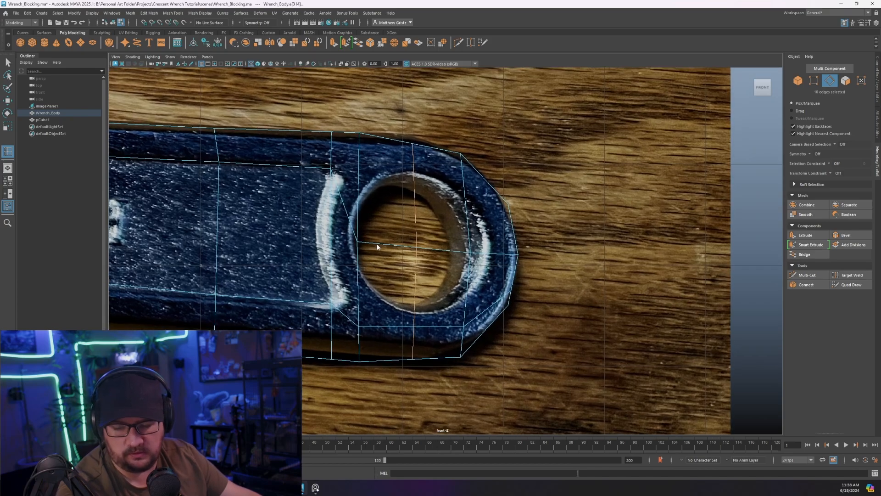
{"action": "right_click_drag", "start_coordinate": [376, 245], "coordinate": [361, 246]}
{"action": "right_click", "coordinate": [362, 245]}
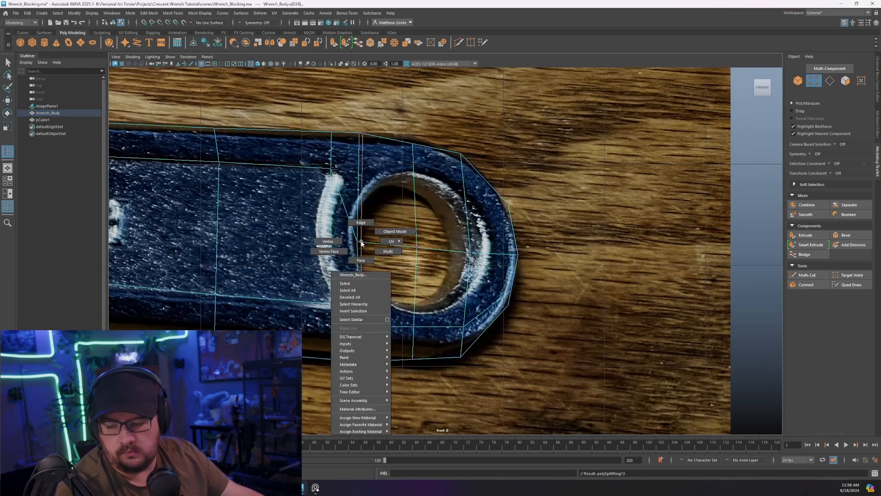
{"action": "right_click", "coordinate": [360, 242]}
{"action": "right_click_drag", "start_coordinate": [360, 242], "coordinate": [345, 242]}
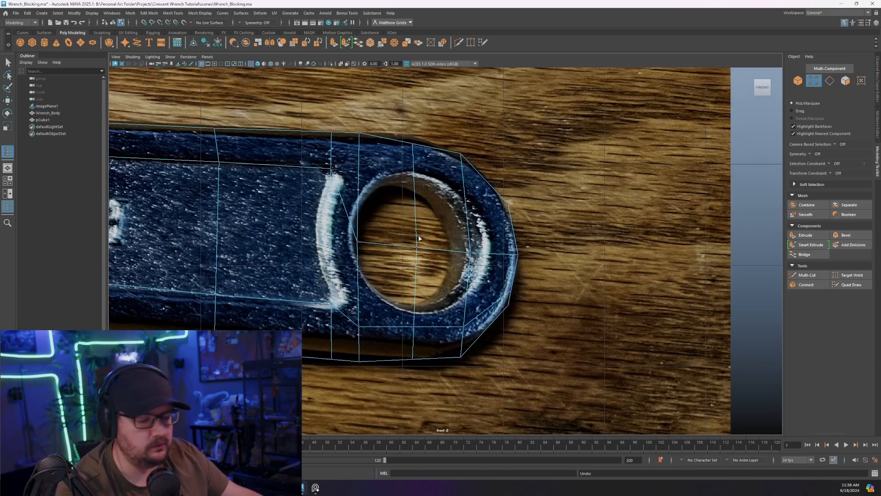
Step: Raise the two centre-line vertices at the hole's inner edge to just below the handle's upper outline, above the hole
{"action": "key", "text": "q"}
{"action": "left_click_drag", "start_coordinate": [368, 252], "coordinate": [354, 260]}
{"action": "key", "text": "w"}
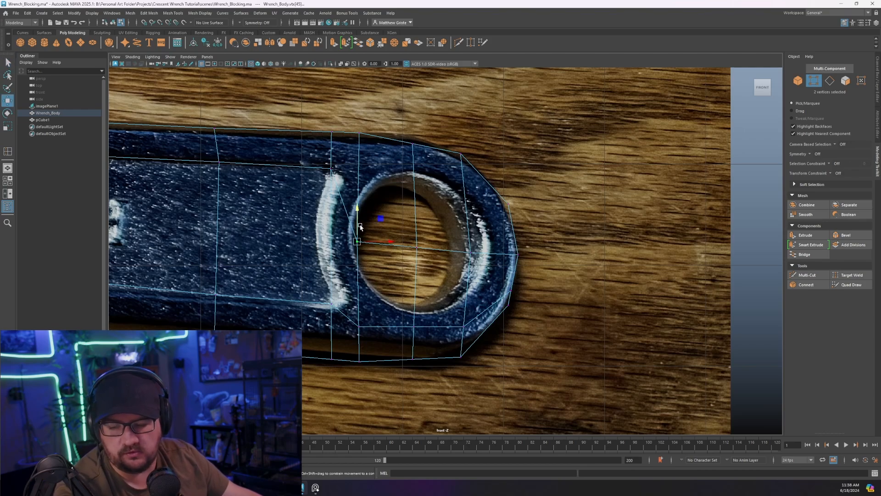
{"action": "key", "text": "ctrl+z"}
{"action": "key", "text": "ctrl+z"}
{"action": "left_click_drag", "start_coordinate": [358, 206], "coordinate": [369, 115]}
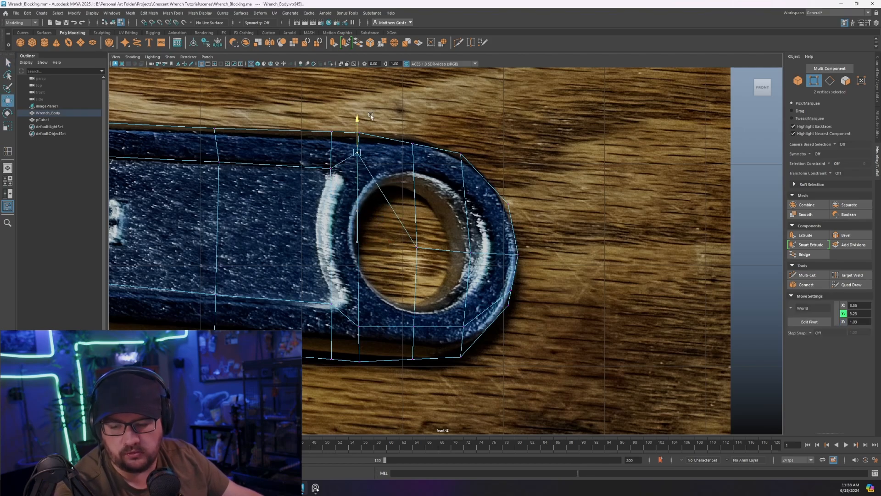
Step: Raise the centre-line vertices at the hole's middle and far edge above the hole, placing the far ones at about X 9.67, Y 3.87
{"action": "left_click_drag", "start_coordinate": [388, 206], "coordinate": [438, 259]}
{"action": "left_click_drag", "start_coordinate": [419, 221], "coordinate": [417, 158]}
{"action": "left_click_drag", "start_coordinate": [446, 214], "coordinate": [475, 264]}
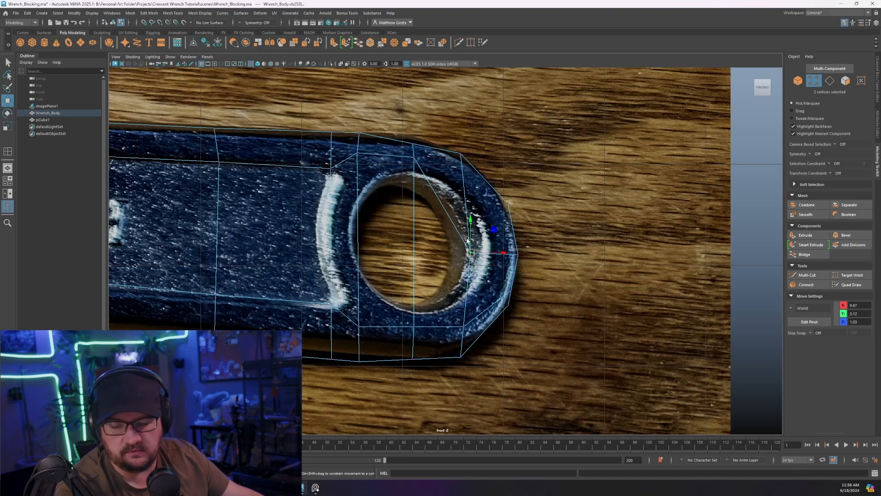
{"action": "left_click_drag", "start_coordinate": [470, 224], "coordinate": [471, 153]}
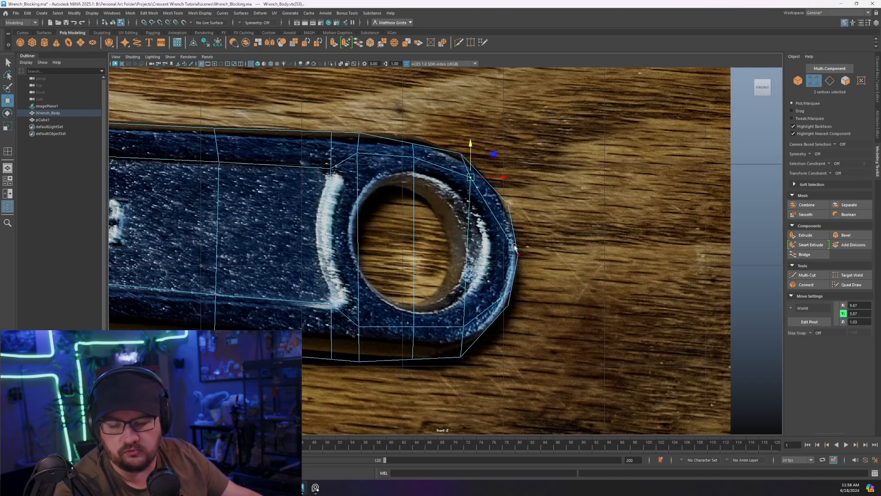
Step: Move the outline vertices around the handle's rounded end to follow the reference curve, placing the lowest ones at about X 9.84, Y 2.33
{"action": "left_click_drag", "start_coordinate": [518, 255], "coordinate": [513, 230]}
{"action": "left_click_drag", "start_coordinate": [519, 187], "coordinate": [497, 193]}
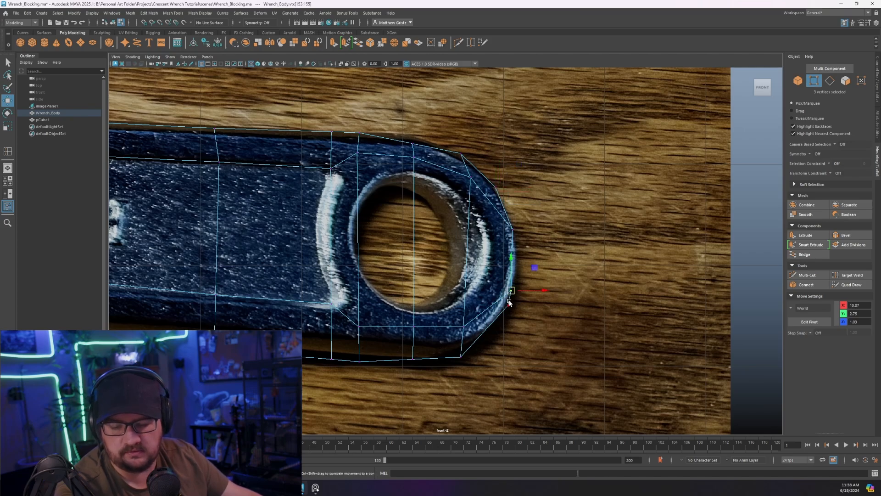
{"action": "left_click_drag", "start_coordinate": [512, 314], "coordinate": [514, 315]}
{"action": "left_click_drag", "start_coordinate": [507, 307], "coordinate": [485, 335]}
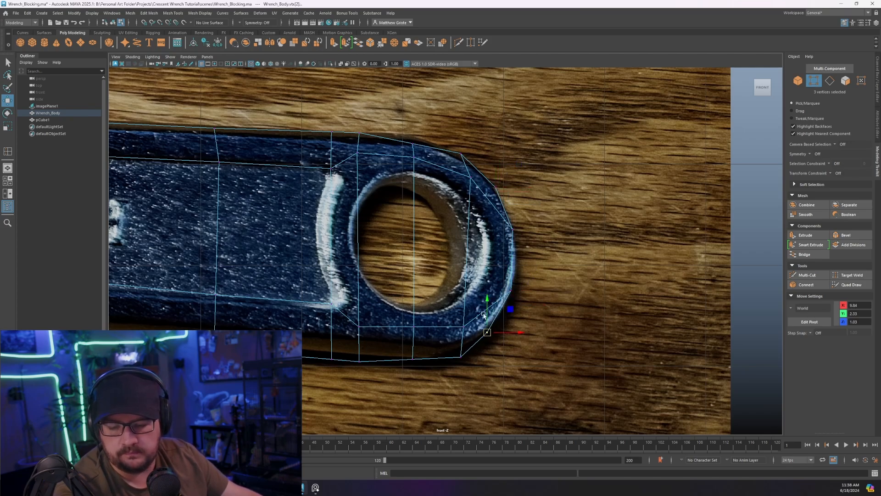
Step: Insert a lengthwise edge loop along the wrench body, passing through the middle of the handle hole
{"action": "scroll", "coordinate": [483, 316], "scroll_direction": "down", "scroll_amount": 5}
{"action": "middle_click_drag", "start_coordinate": [448, 261], "coordinate": [477, 286], "text": "alt"}
{"action": "scroll", "coordinate": [476, 287], "scroll_direction": "up", "scroll_amount": 2}
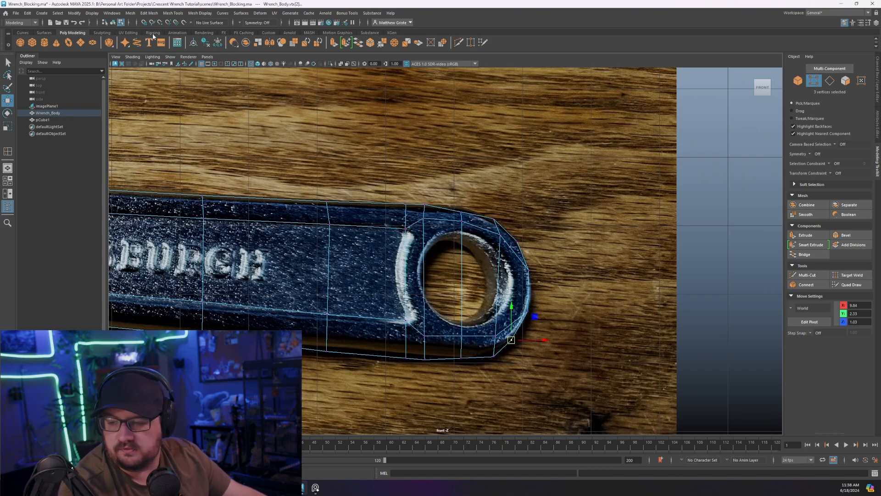
{"action": "left_click", "coordinate": [173, 12]}
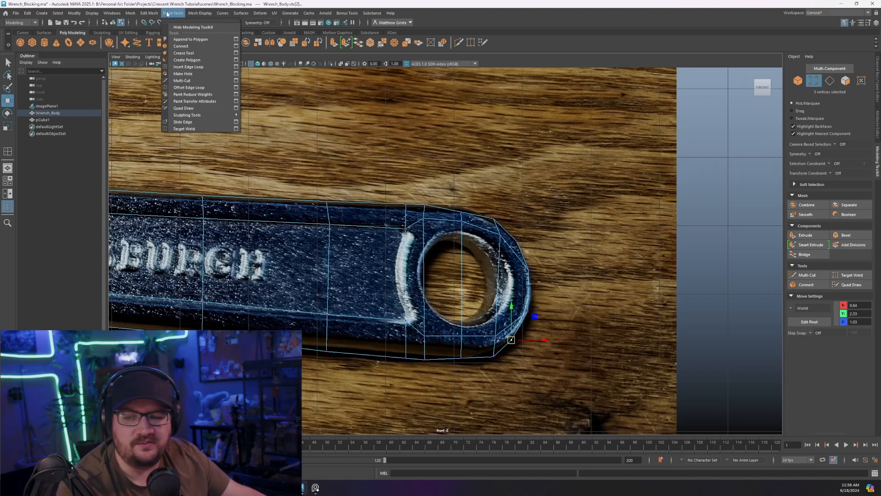
{"action": "left_click", "coordinate": [196, 68]}
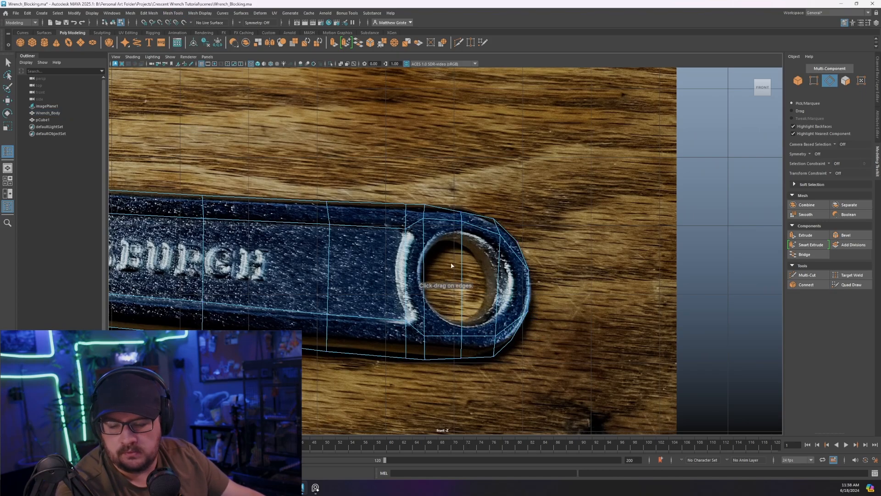
{"action": "left_click", "coordinate": [465, 283]}
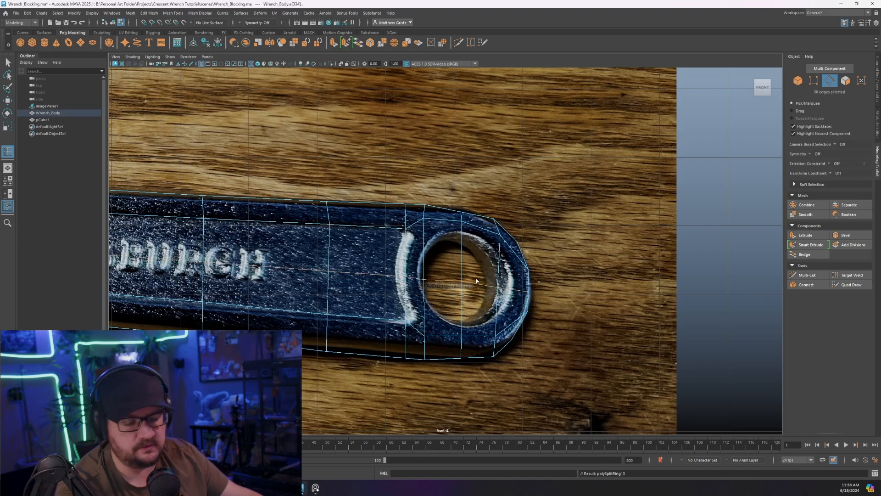
Step: Extrude the eight front and back faces covering the hole and scale them inward to form an inset
{"action": "key", "text": "q"}
{"action": "right_click_drag", "start_coordinate": [461, 262], "coordinate": [460, 286]}
{"action": "left_click", "coordinate": [453, 262]}
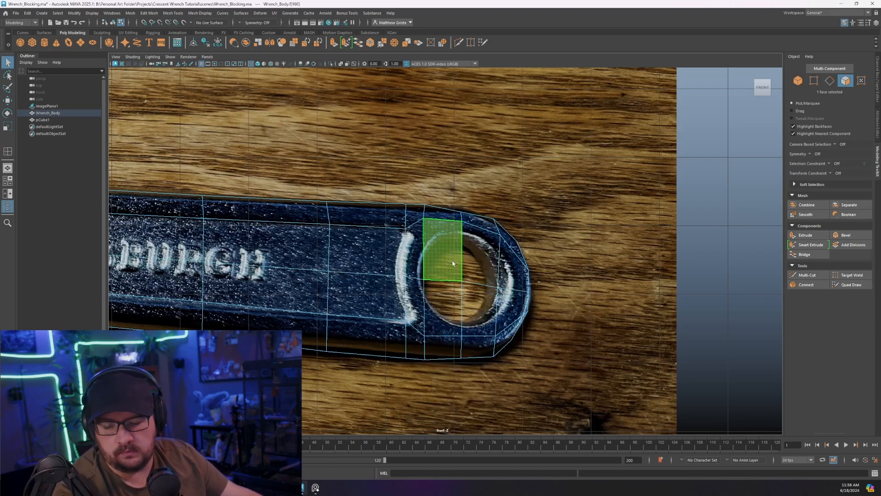
{"action": "left_click", "coordinate": [475, 265], "text": "shift"}
{"action": "left_click", "coordinate": [471, 301], "text": "shift"}
{"action": "left_click_drag", "start_coordinate": [442, 265], "coordinate": [472, 301]}
{"action": "key", "text": "space"}
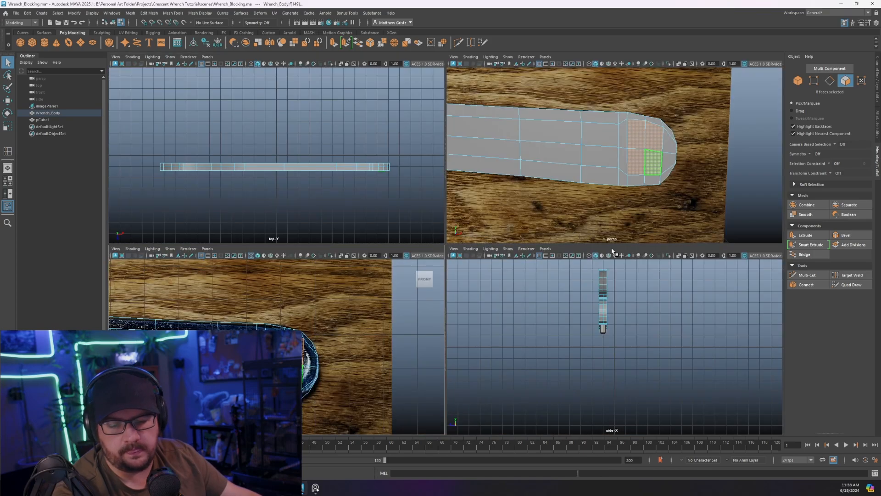
{"action": "key", "text": "space"}
{"action": "key", "text": "f"}
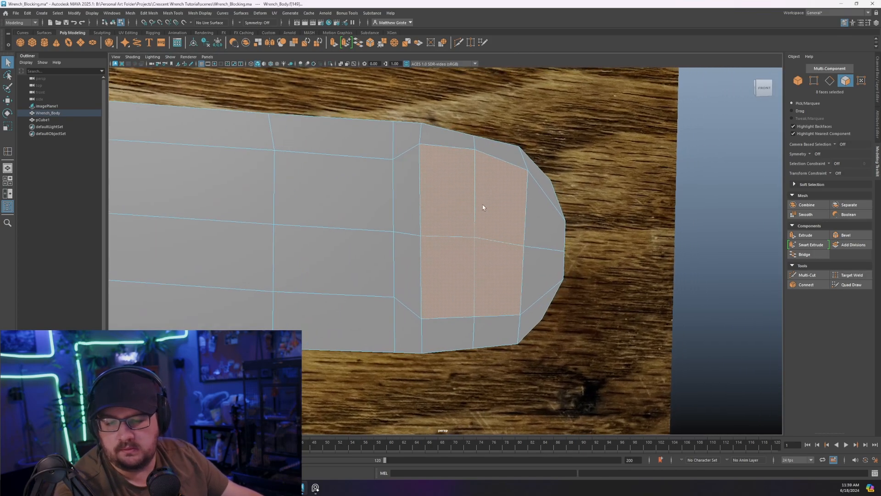
{"action": "left_click", "coordinate": [334, 45]}
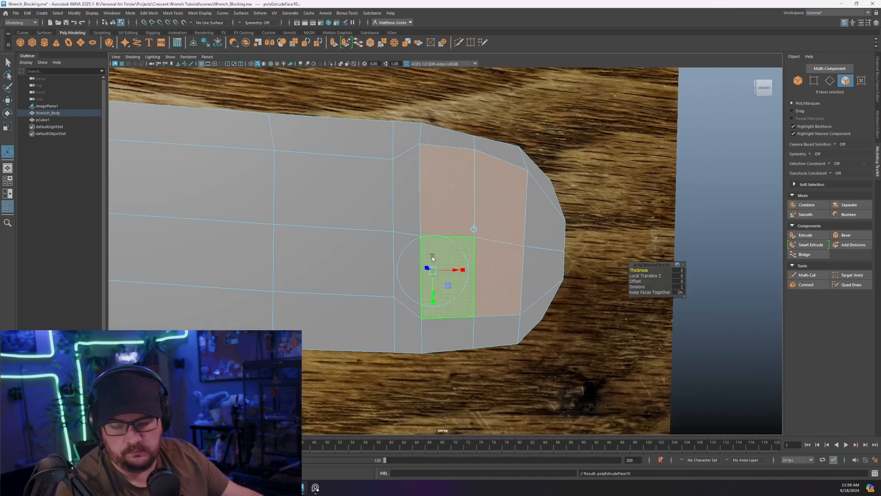
{"action": "left_click_drag", "start_coordinate": [433, 271], "coordinate": [422, 271]}
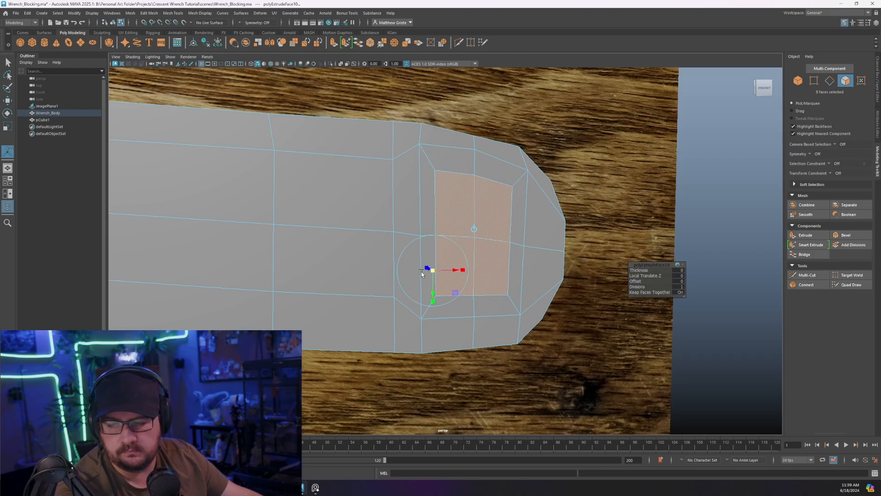
Step: Circularize the inset faces and rotate them in the front view so their corners line up with the crossing edge loops
{"action": "left_click", "coordinate": [147, 13]}
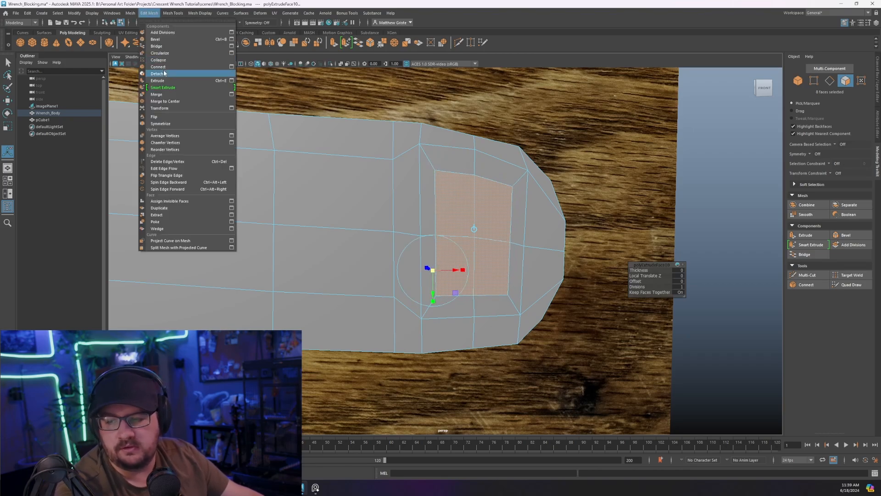
{"action": "left_click", "coordinate": [159, 53]}
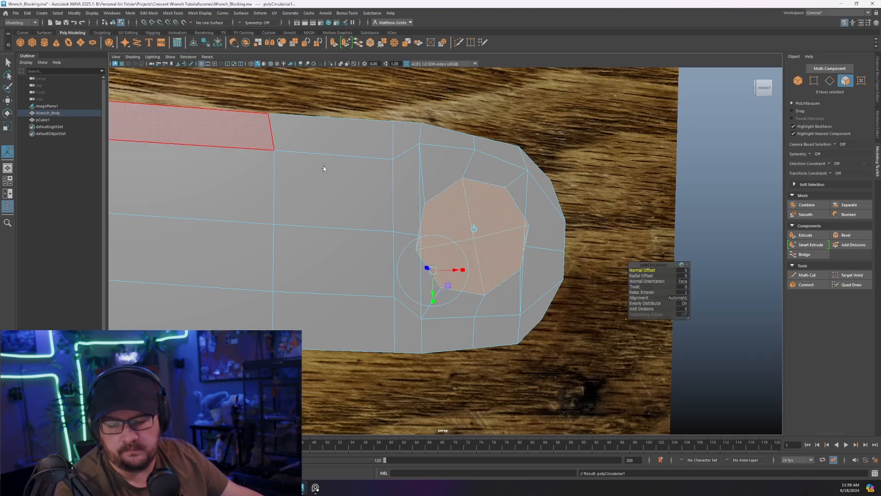
{"action": "key", "text": "space"}
{"action": "key", "text": "space"}
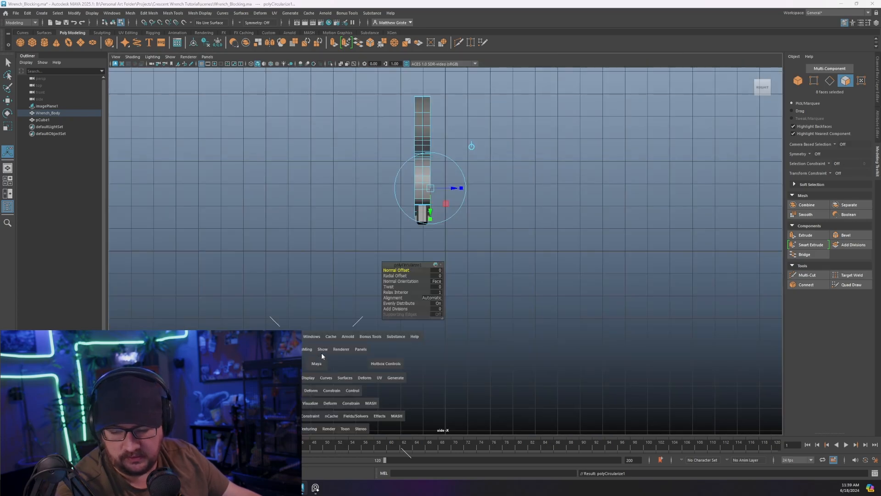
{"action": "key", "text": "space"}
{"action": "key", "text": "space"}
{"action": "scroll", "coordinate": [477, 298], "scroll_direction": "up", "scroll_amount": 3}
{"action": "key", "text": "e"}
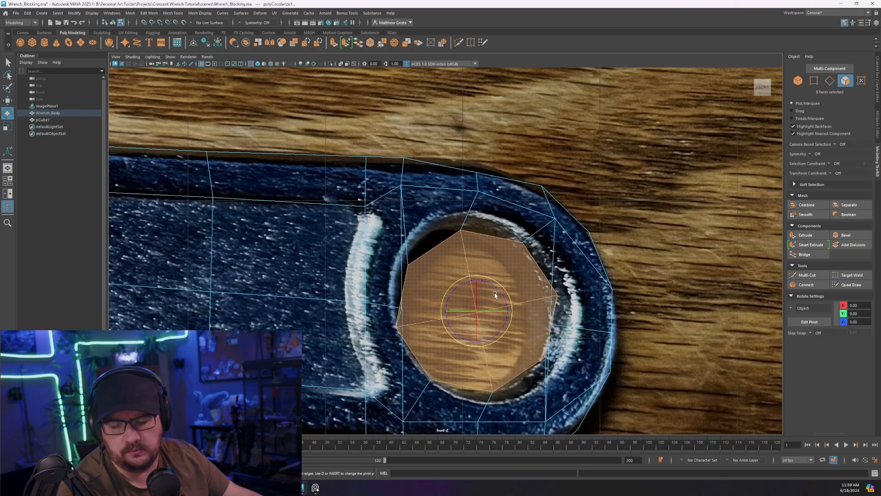
{"action": "left_click_drag", "start_coordinate": [498, 294], "coordinate": [456, 314]}
Step: Scale the circularized faces up to the reference hole's outline and centre them at about X 9.13, Y 3.23
{"action": "key", "text": "r"}
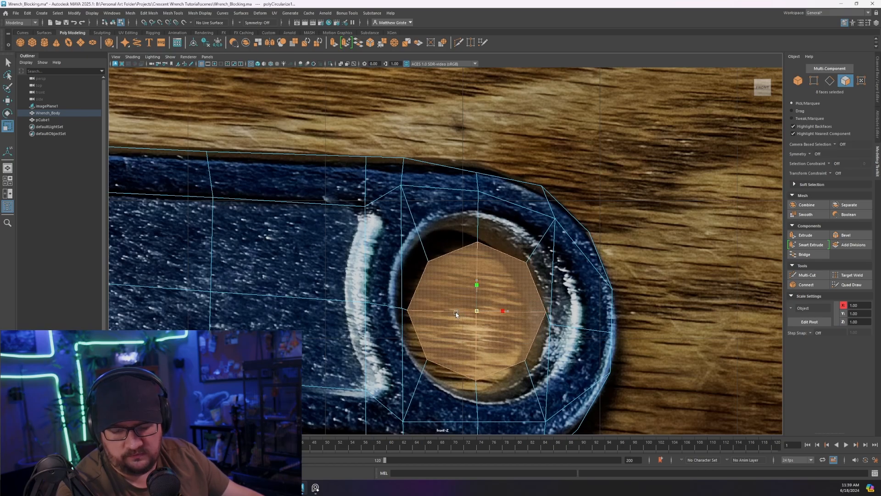
{"action": "left_click", "coordinate": [456, 314]}
{"action": "key", "text": "ctrl+z"}
{"action": "key", "text": "e"}
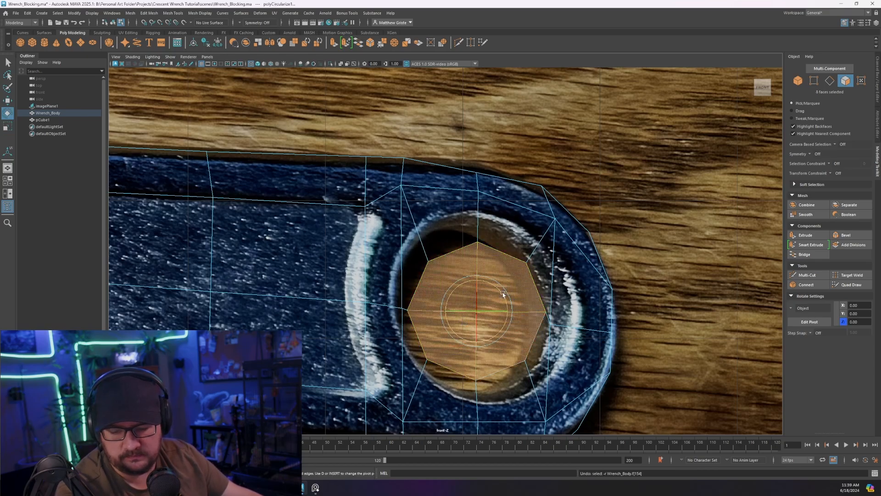
{"action": "left_click_drag", "start_coordinate": [502, 294], "coordinate": [503, 294]}
{"action": "scroll", "coordinate": [474, 271], "scroll_direction": "down", "scroll_amount": 5}
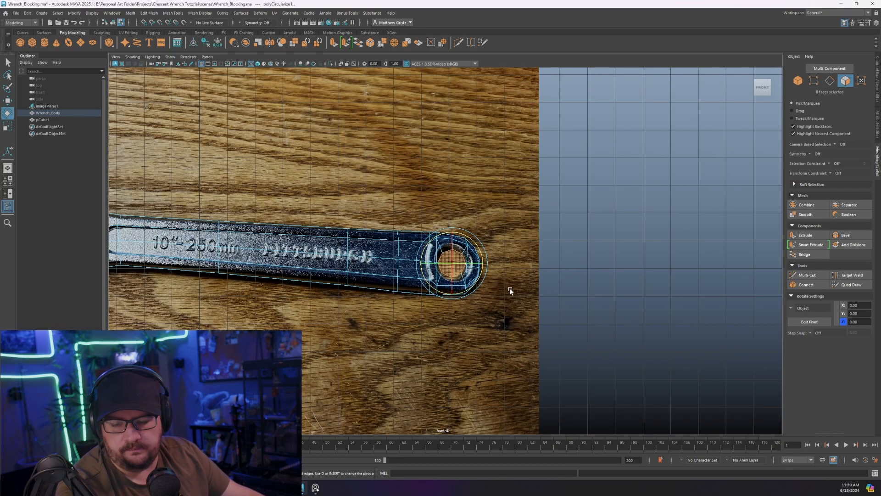
{"action": "scroll", "coordinate": [485, 270], "scroll_direction": "up", "scroll_amount": 1}
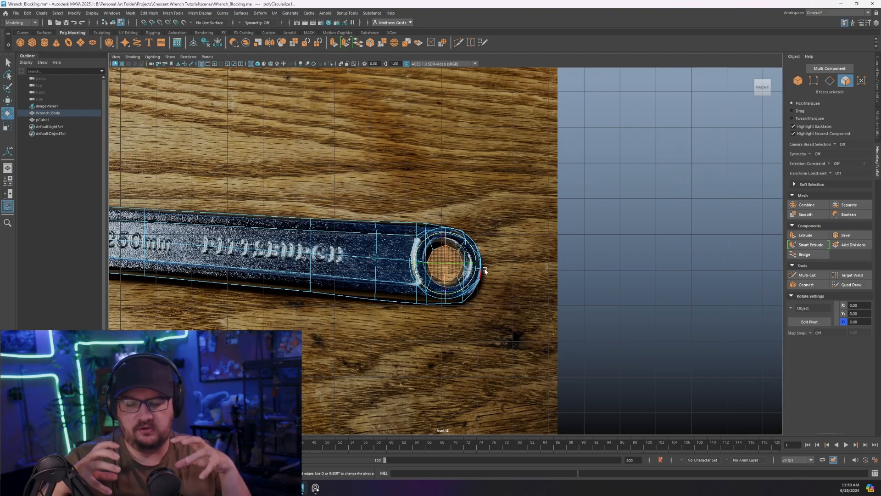
{"action": "scroll", "coordinate": [485, 270], "scroll_direction": "up", "scroll_amount": 4}
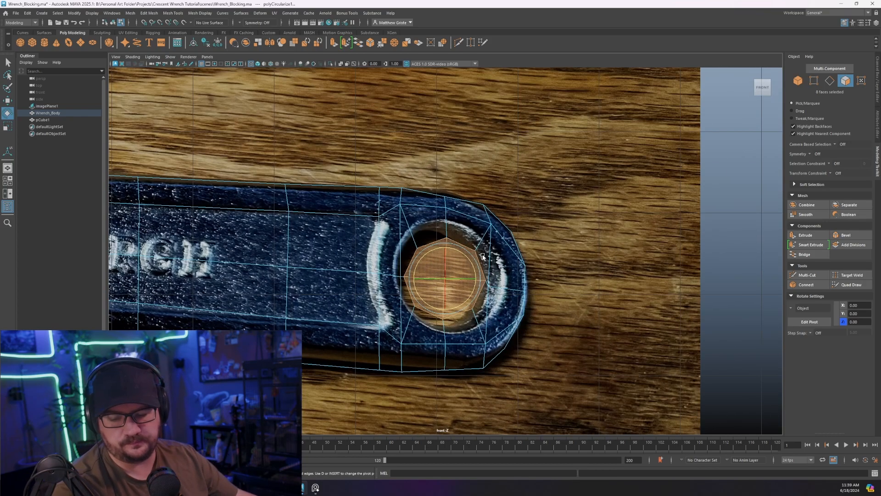
{"action": "key", "text": "r"}
{"action": "left_click_drag", "start_coordinate": [447, 281], "coordinate": [470, 285]}
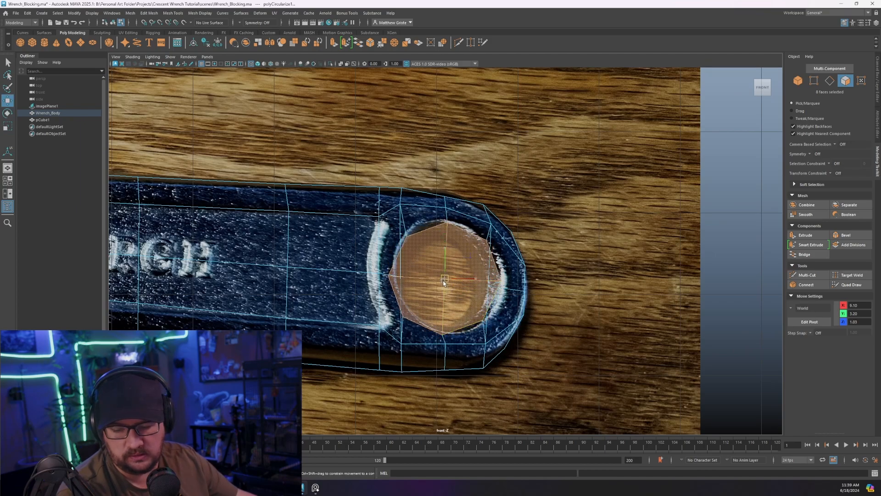
{"action": "key", "text": "w"}
{"action": "scroll", "coordinate": [446, 277], "scroll_direction": "up", "scroll_amount": 3}
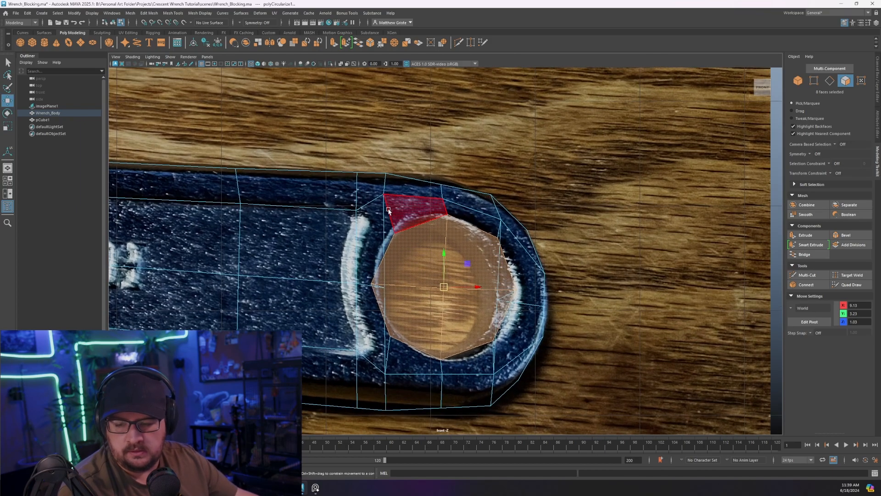
Step: Reposition the surrounding ring's vertices above the hole and on its outer side to run evenly between the hole and the handle's outline
{"action": "right_click_drag", "start_coordinate": [389, 209], "coordinate": [364, 211]}
{"action": "mouse_move", "coordinate": [440, 209]}
{"action": "left_mouse_down"}
{"action": "mouse_move", "coordinate": [451, 205]}
{"action": "mouse_move", "coordinate": [443, 197]}
{"action": "left_mouse_up"}
{"action": "left_click_drag", "start_coordinate": [500, 225], "coordinate": [506, 227]}
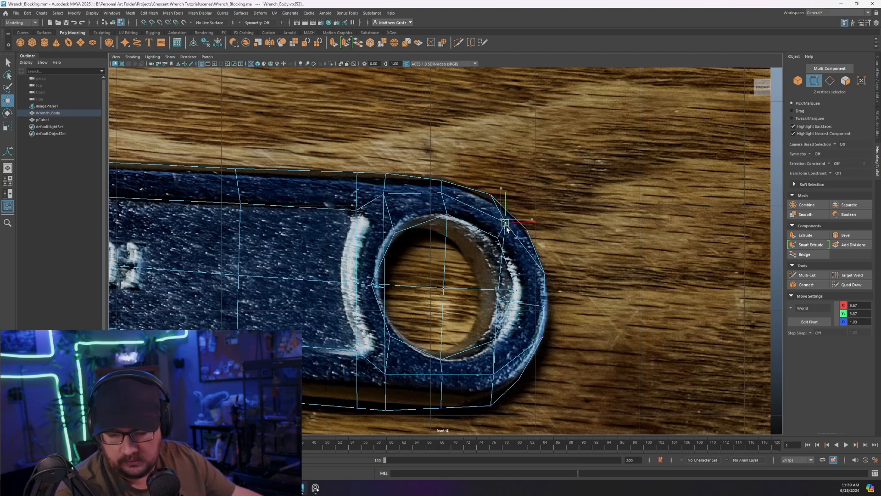
{"action": "left_click_drag", "start_coordinate": [493, 295], "coordinate": [509, 313]}
{"action": "left_click_drag", "start_coordinate": [497, 302], "coordinate": [530, 292]}
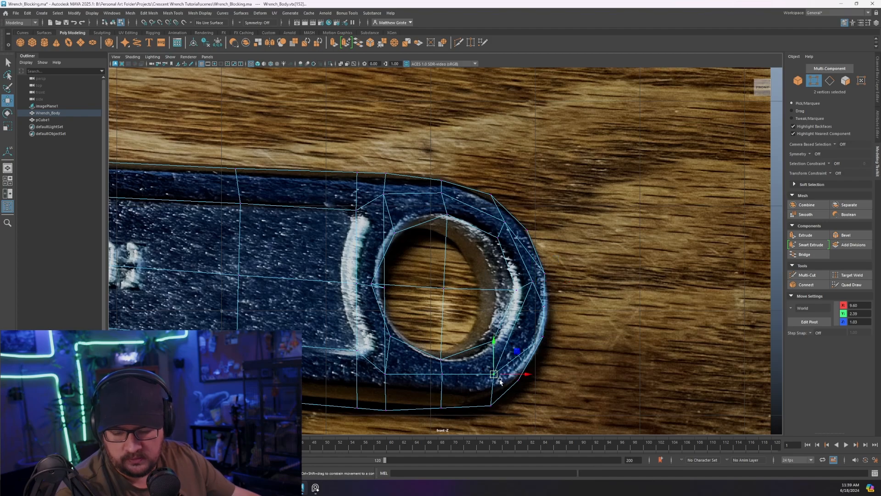
{"action": "left_click_drag", "start_coordinate": [499, 381], "coordinate": [505, 370]}
Step: Shift the ring's lower inner corner and centre-line vertices away from the hole, toward the raised ridge on the handle
{"action": "left_click", "coordinate": [375, 368]}
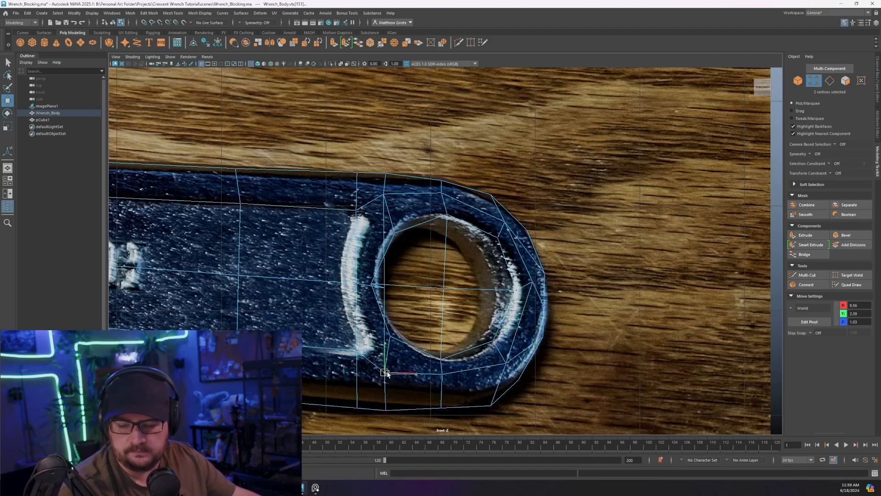
{"action": "left_click_drag", "start_coordinate": [384, 295], "coordinate": [369, 284]}
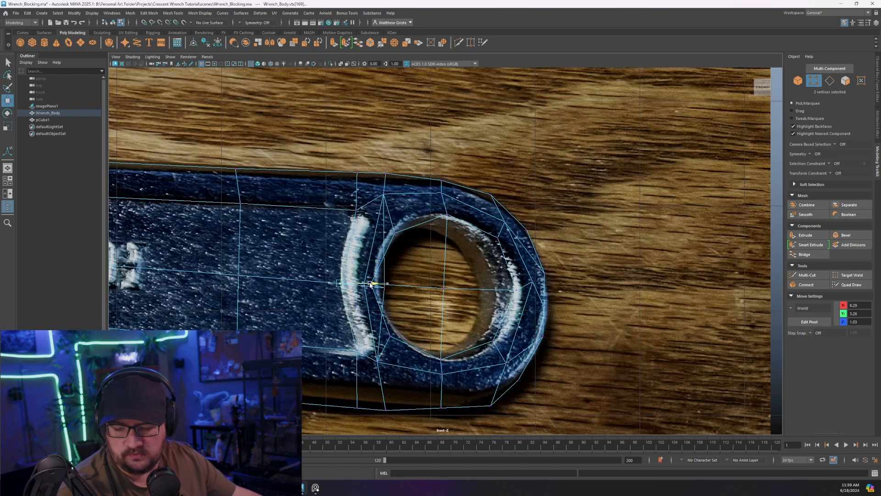
{"action": "left_click", "coordinate": [378, 284]}
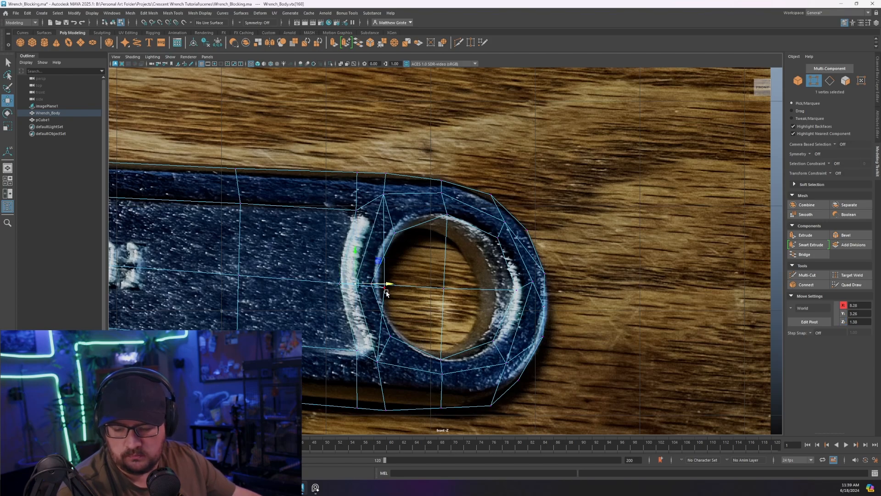
{"action": "left_click", "coordinate": [365, 287]}
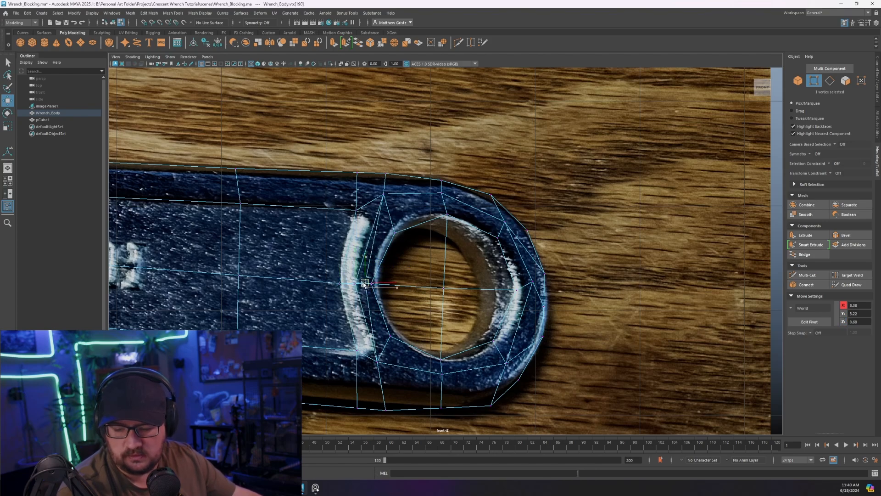
{"action": "left_click_drag", "start_coordinate": [364, 284], "coordinate": [355, 284]}
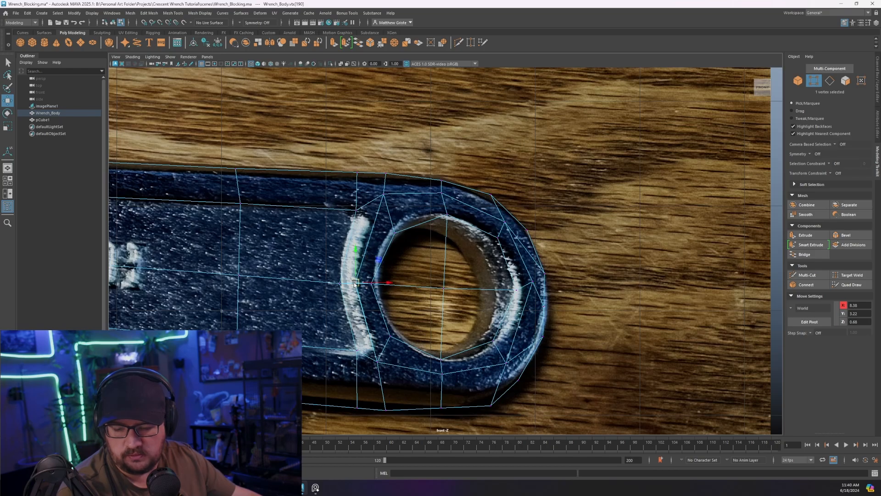
Step: Inspect the ring of faces around the hole in the perspective view, and return to the front view of the hole's underside
{"action": "right_click_drag", "start_coordinate": [443, 268], "coordinate": [452, 266], "text": "alt"}
{"action": "key", "text": "space"}
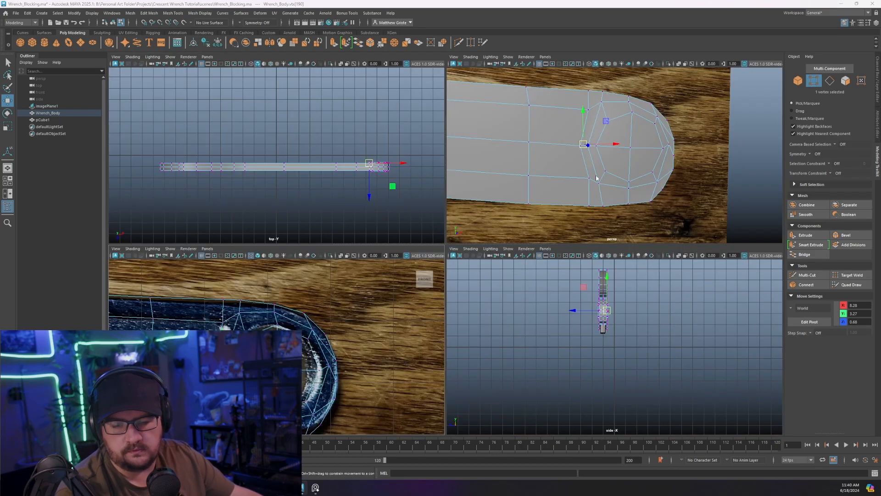
{"action": "key", "text": "space"}
{"action": "left_click_drag", "start_coordinate": [597, 179], "coordinate": [497, 222], "text": "alt"}
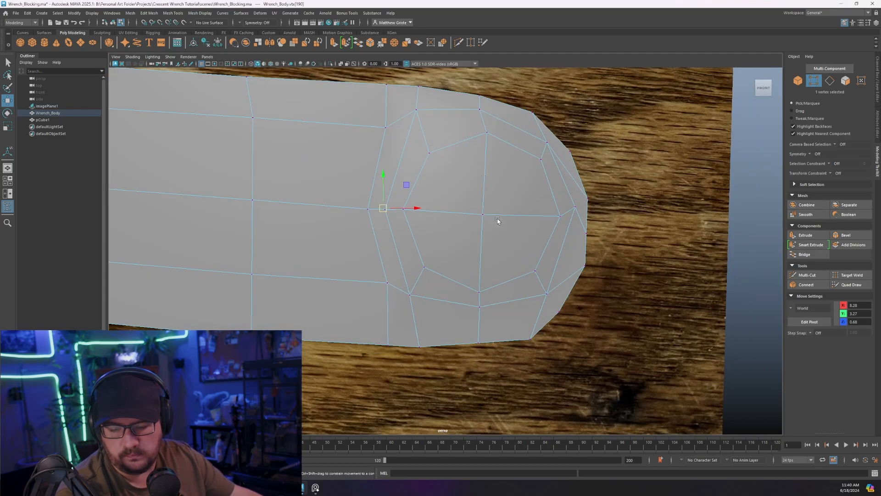
{"action": "key", "text": "space"}
{"action": "scroll", "coordinate": [311, 391], "scroll_direction": "down", "scroll_amount": 3}
{"action": "key", "text": "space"}
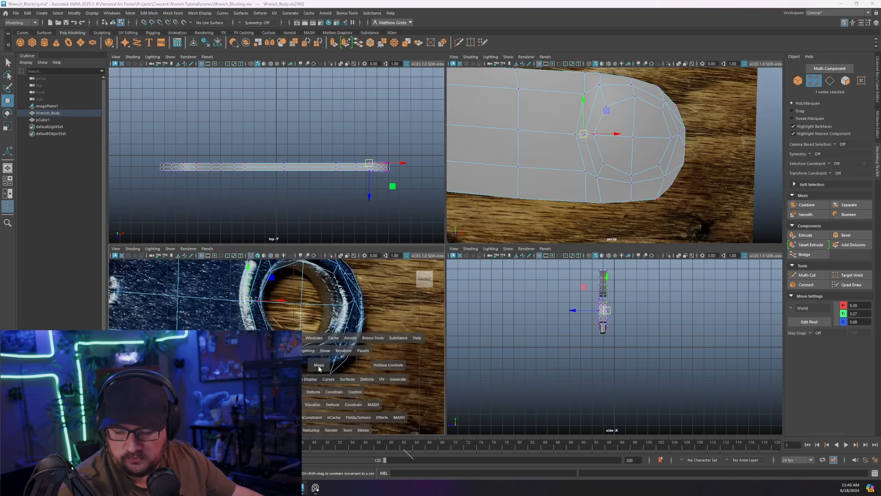
{"action": "middle_click_drag", "start_coordinate": [455, 294], "coordinate": [415, 311], "text": "alt"}
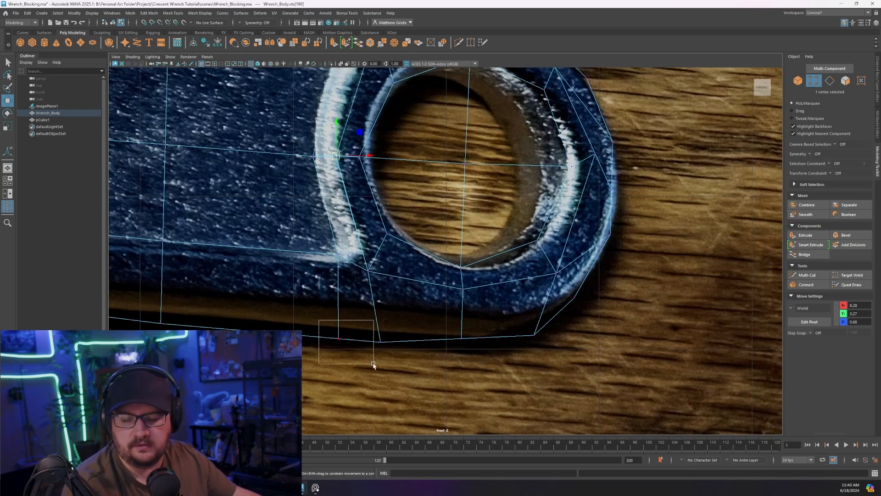
Step: Raise the three lower outline vertices below the ridge to fit the handle's bottom edge in the reference
{"action": "left_click_drag", "start_coordinate": [373, 365], "coordinate": [373, 366]}
{"action": "scroll", "coordinate": [381, 331], "scroll_direction": "down", "scroll_amount": 5}
{"action": "scroll", "coordinate": [407, 299], "scroll_direction": "up", "scroll_amount": 3}
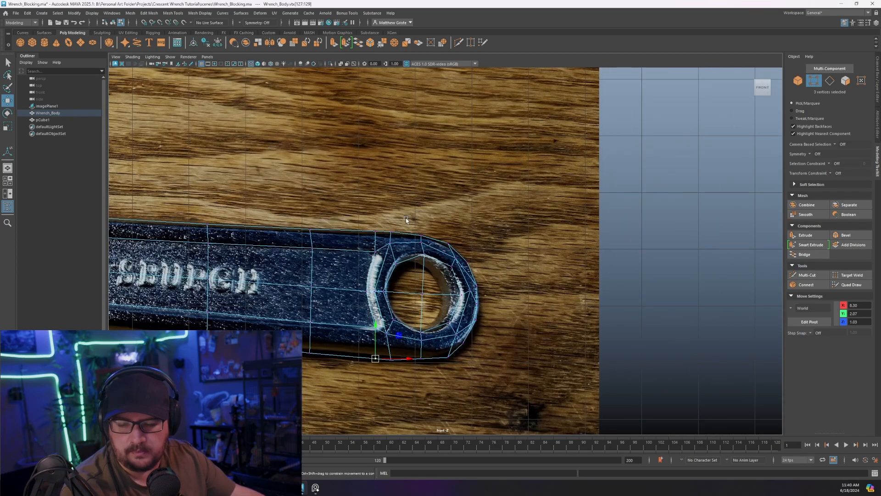
{"action": "scroll", "coordinate": [379, 334], "scroll_direction": "up", "scroll_amount": 3}
{"action": "left_click_drag", "start_coordinate": [359, 327], "coordinate": [360, 318]}
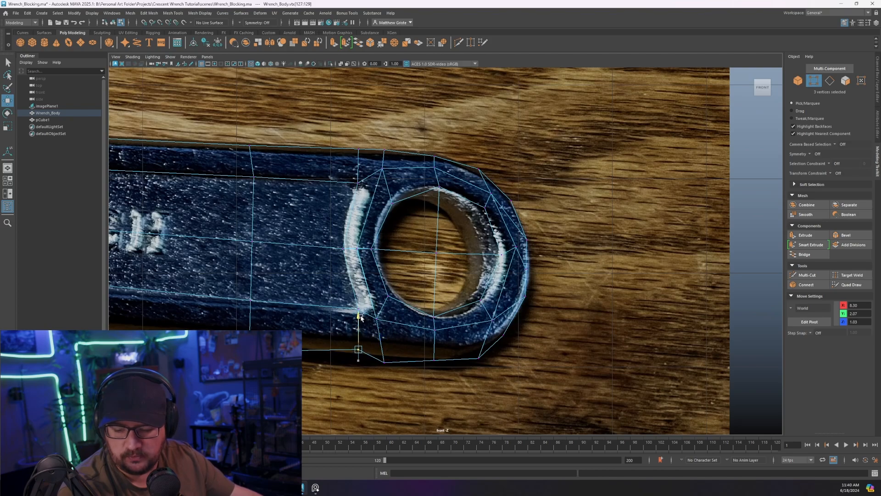
Step: Raise the outline vertices beneath the hole and at the handle's lower outer corner to follow the bottom edge in the reference
{"action": "left_click_drag", "start_coordinate": [369, 353], "coordinate": [391, 371]}
{"action": "left_click_drag", "start_coordinate": [384, 334], "coordinate": [386, 321]}
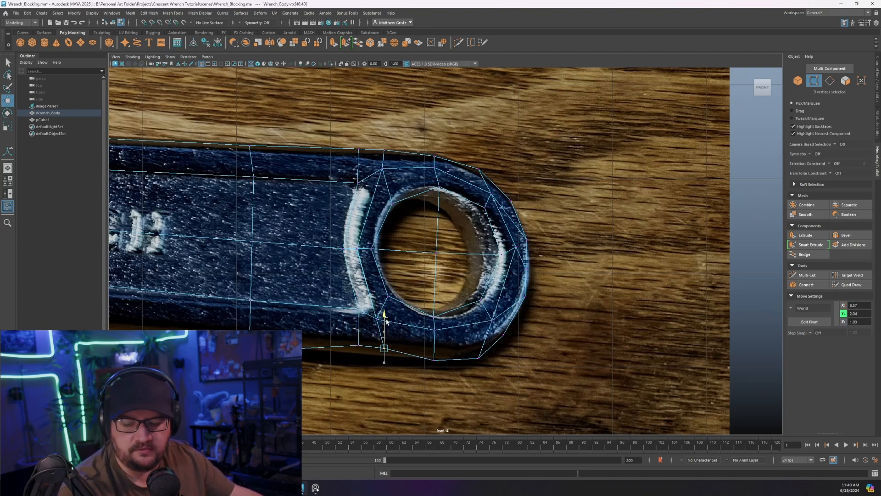
{"action": "left_click_drag", "start_coordinate": [432, 366], "coordinate": [505, 337]}
{"action": "key", "text": "ctrl+z"}
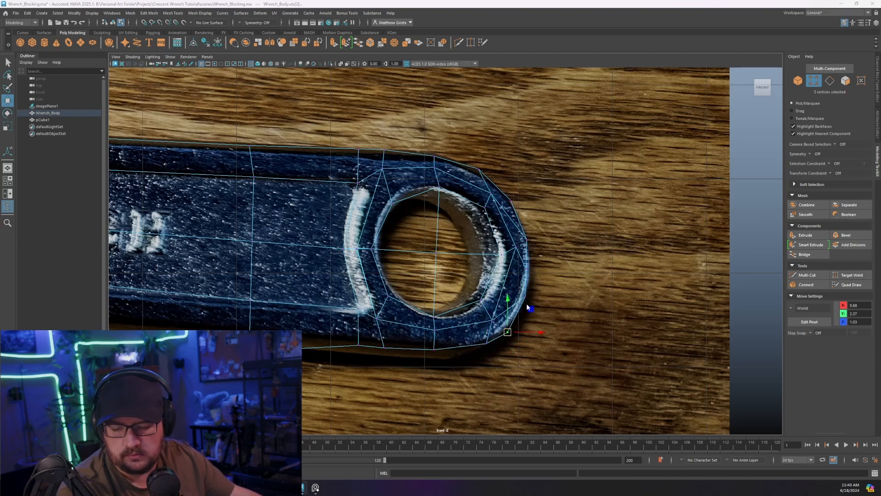
Step: Reposition the ring and outline vertices on the hole's outer side to follow the handle's rounded end in the reference
{"action": "key", "text": "space"}
{"action": "key", "text": "space"}
{"action": "mouse_move", "coordinate": [573, 204]}
{"action": "left_mouse_down", "text": "alt"}
{"action": "mouse_move", "coordinate": [548, 207]}
{"action": "mouse_move", "coordinate": [589, 207]}
{"action": "left_mouse_up", "text": "alt"}
{"action": "key", "text": "space"}
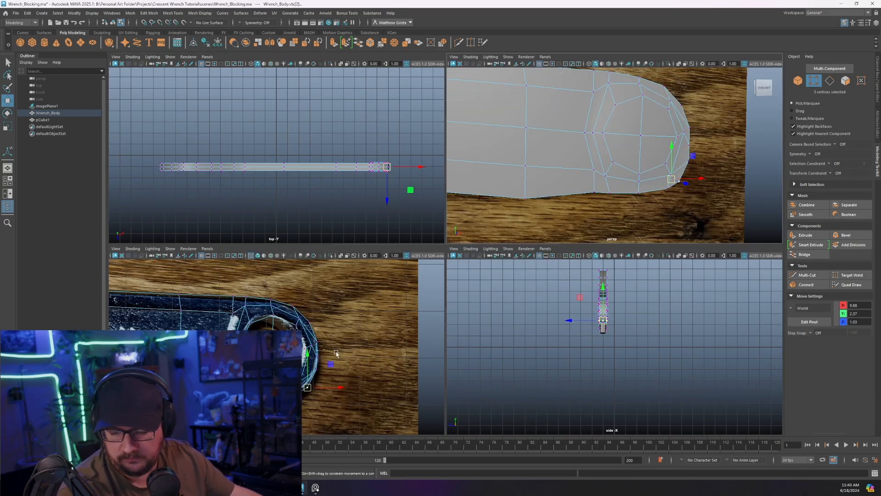
{"action": "key", "text": "space"}
{"action": "scroll", "coordinate": [522, 228], "scroll_direction": "up", "scroll_amount": 8}
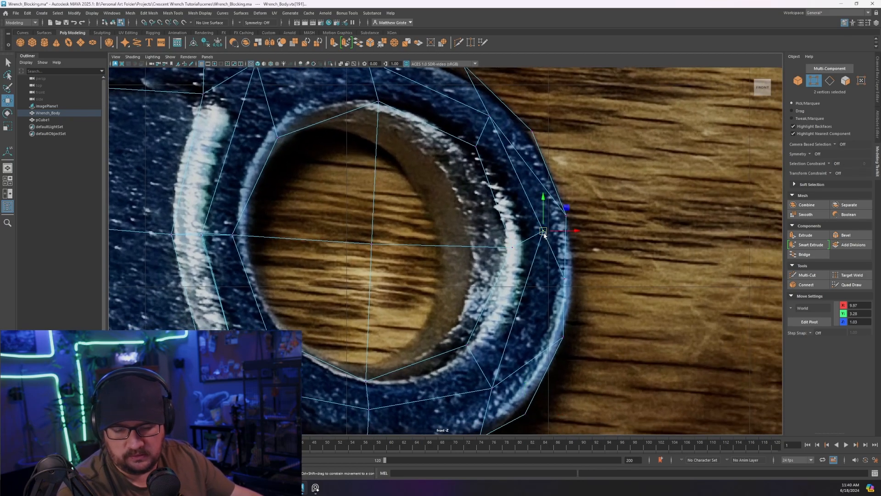
{"action": "left_click_drag", "start_coordinate": [543, 232], "coordinate": [539, 254]}
{"action": "mouse_move", "coordinate": [584, 270]}
{"action": "left_mouse_down"}
{"action": "mouse_move", "coordinate": [557, 288]}
{"action": "mouse_move", "coordinate": [567, 269]}
{"action": "left_mouse_up"}
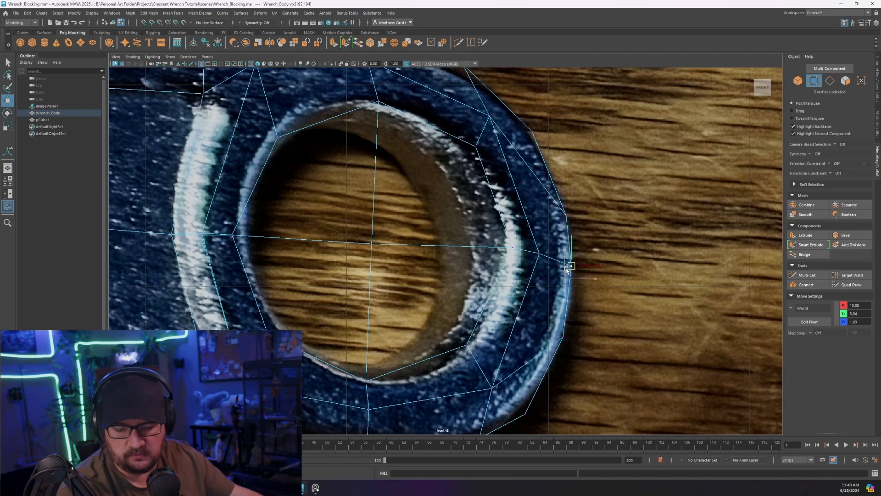
{"action": "left_click_drag", "start_coordinate": [566, 216], "coordinate": [558, 188]}
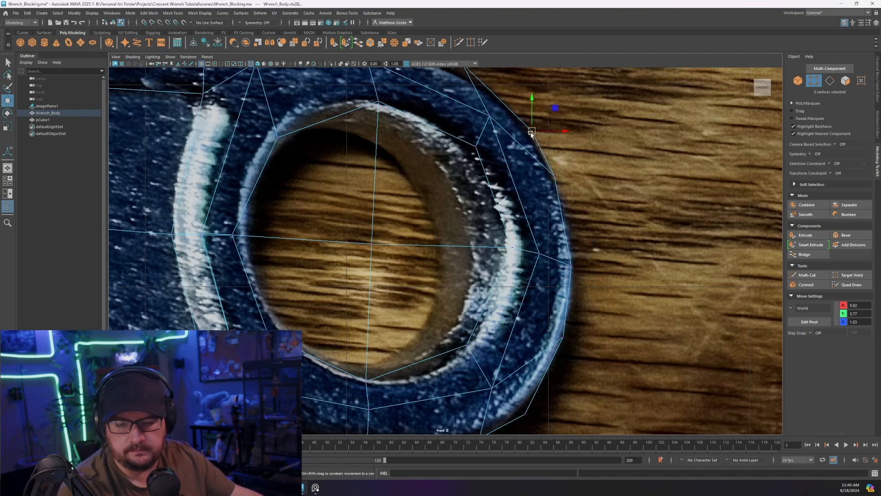
{"action": "left_click_drag", "start_coordinate": [531, 133], "coordinate": [519, 117]}
Step: In the top view, flatten the vertices along one face of the handle end into a straight line by scaling them along Z
{"action": "scroll", "coordinate": [525, 137], "scroll_direction": "down", "scroll_amount": 10}
{"action": "scroll", "coordinate": [472, 222], "scroll_direction": "up", "scroll_amount": 4}
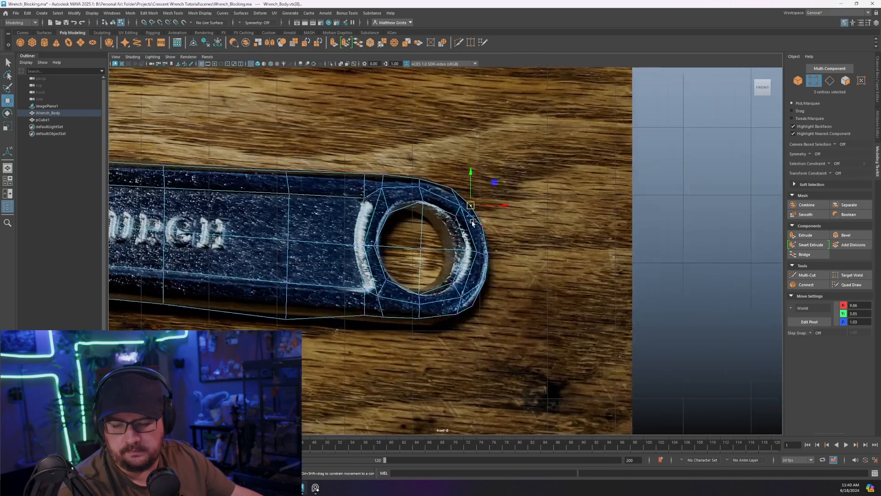
{"action": "scroll", "coordinate": [472, 223], "scroll_direction": "up", "scroll_amount": 1}
{"action": "key", "text": "space"}
{"action": "key", "text": "space"}
{"action": "mouse_move", "coordinate": [631, 162]}
{"action": "left_mouse_down", "text": "alt"}
{"action": "mouse_move", "coordinate": [491, 171]}
{"action": "mouse_move", "coordinate": [543, 177]}
{"action": "mouse_move", "coordinate": [528, 152]}
{"action": "mouse_move", "coordinate": [505, 165]}
{"action": "mouse_move", "coordinate": [533, 184]}
{"action": "mouse_move", "coordinate": [558, 191]}
{"action": "mouse_move", "coordinate": [596, 165]}
{"action": "mouse_move", "coordinate": [612, 191]}
{"action": "mouse_move", "coordinate": [459, 223]}
{"action": "left_mouse_up", "text": "alt"}
{"action": "left_click_drag", "start_coordinate": [513, 265], "coordinate": [404, 270], "text": "alt"}
{"action": "key", "text": "space"}
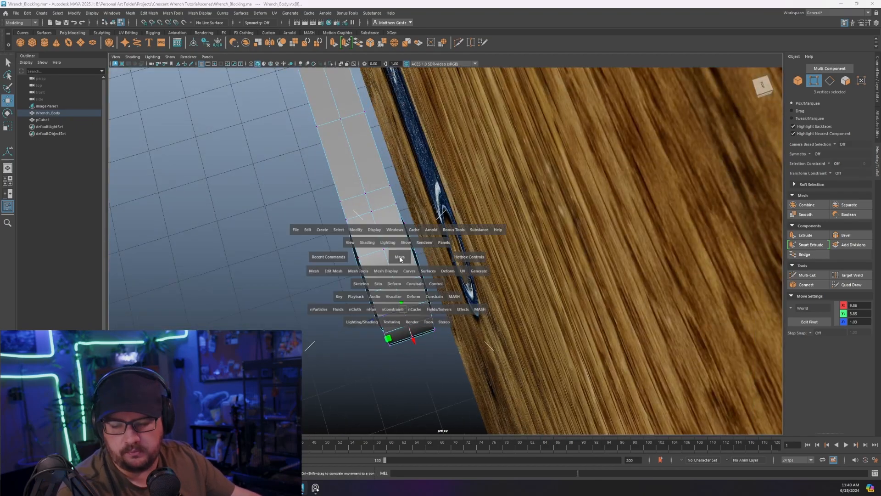
{"action": "key", "text": "space"}
{"action": "middle_click_drag", "start_coordinate": [574, 224], "coordinate": [357, 206], "text": "alt"}
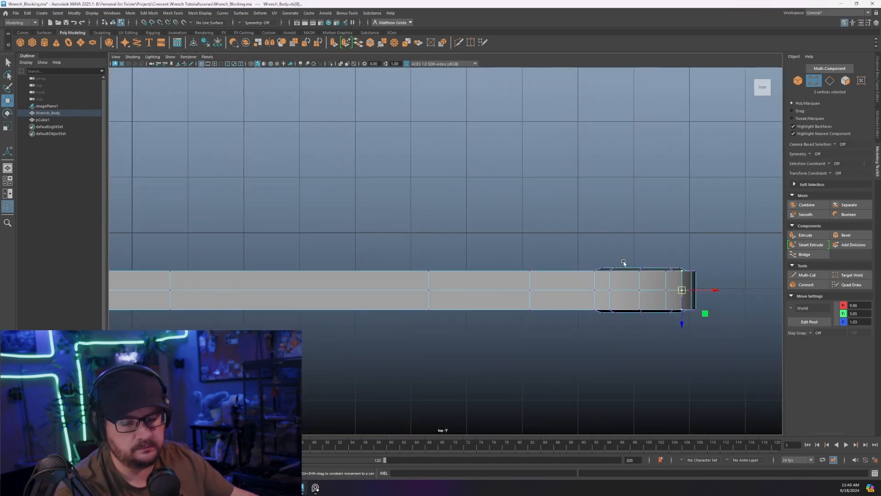
{"action": "middle_click_drag", "start_coordinate": [624, 262], "coordinate": [427, 256], "text": "alt"}
{"action": "scroll", "coordinate": [428, 262], "scroll_direction": "up", "scroll_amount": 3}
{"action": "left_click_drag", "start_coordinate": [329, 232], "coordinate": [566, 285]}
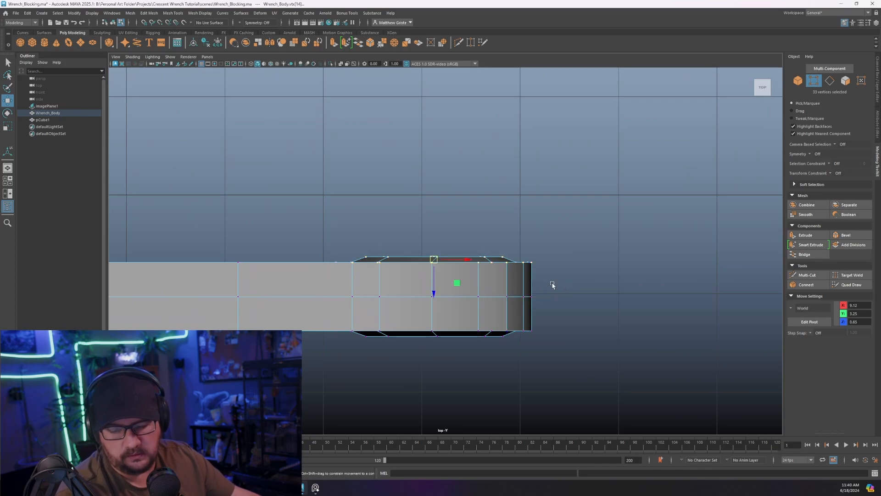
{"action": "key", "text": "e"}
{"action": "key", "text": "r"}
{"action": "left_click_drag", "start_coordinate": [433, 287], "coordinate": [435, 259]}
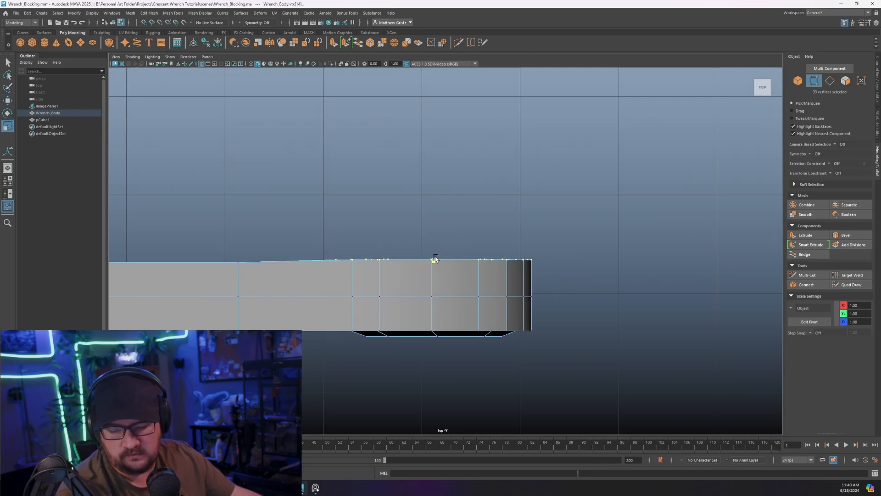
Step: Flatten the vertices on the handle end's opposite face and slightly reduce the whole end's thickness along Z
{"action": "left_click_drag", "start_coordinate": [568, 380], "coordinate": [336, 320]}
{"action": "left_click_drag", "start_coordinate": [441, 364], "coordinate": [441, 333]}
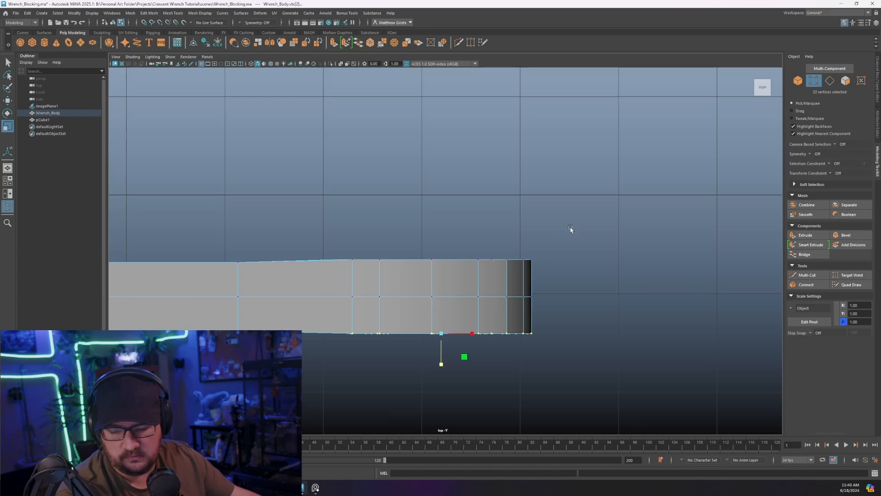
{"action": "left_click_drag", "start_coordinate": [570, 228], "coordinate": [343, 374]}
{"action": "left_click_drag", "start_coordinate": [430, 329], "coordinate": [433, 327]}
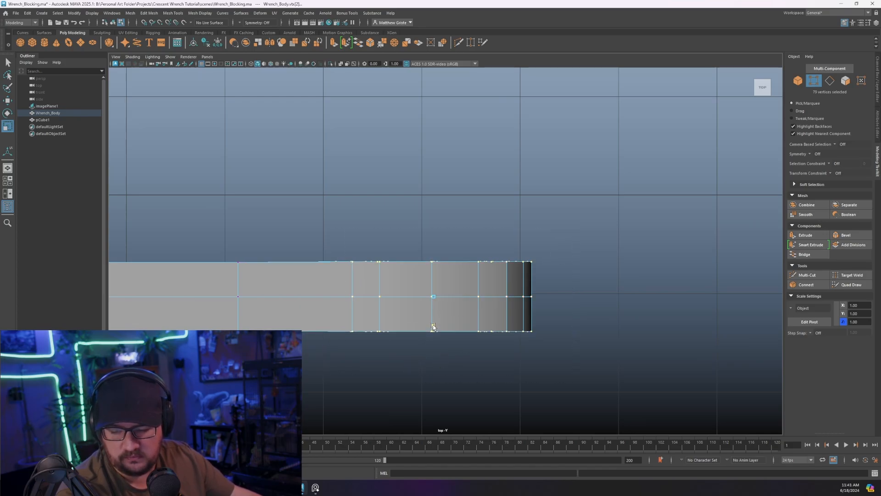
{"action": "left_click", "coordinate": [525, 306]}
Step: Extrude the eight circular hole faces on the front and back of the handle inward toward the middle of its thickness
{"action": "key", "text": "space"}
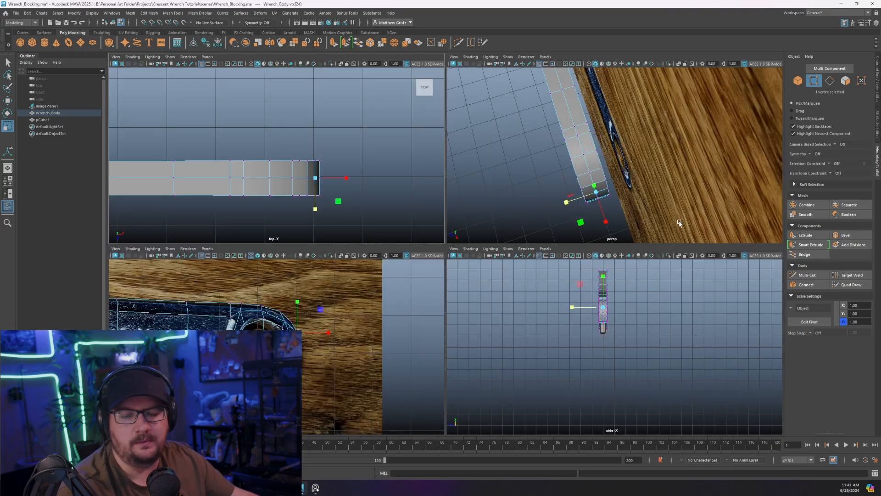
{"action": "key", "text": "space"}
{"action": "left_click_drag", "start_coordinate": [582, 199], "coordinate": [476, 205], "text": "alt"}
{"action": "left_click", "coordinate": [472, 221]}
{"action": "left_click", "coordinate": [471, 220]}
{"action": "key", "text": "ctrl+z"}
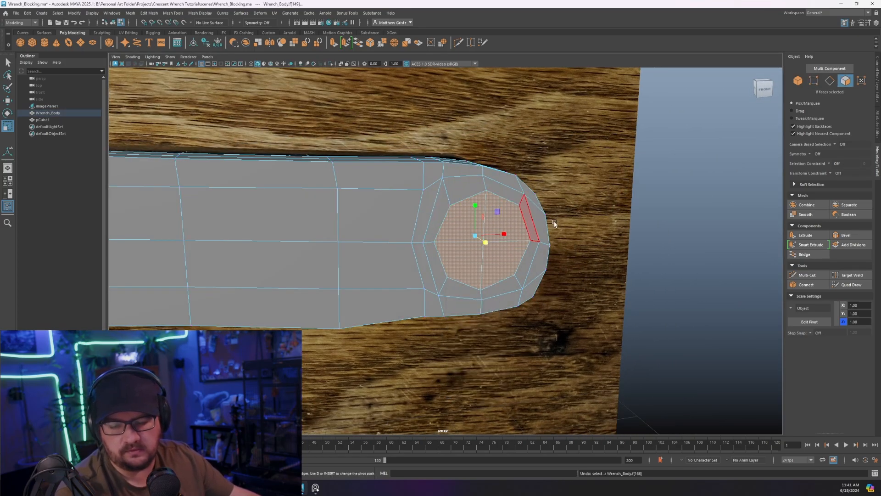
{"action": "left_click_drag", "start_coordinate": [555, 222], "coordinate": [513, 223], "text": "alt"}
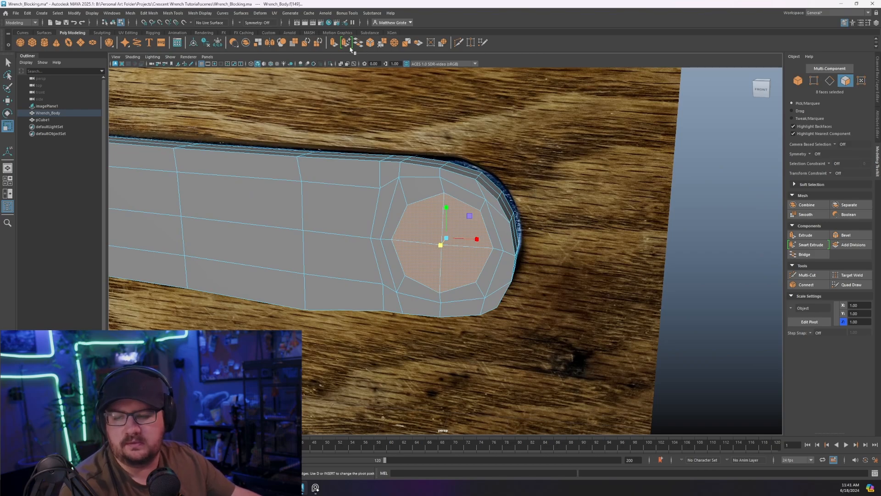
{"action": "key", "text": "ctrl+e"}
{"action": "left_click_drag", "start_coordinate": [349, 69], "coordinate": [402, 197], "text": "alt"}
{"action": "left_click_drag", "start_coordinate": [430, 244], "coordinate": [416, 244]}
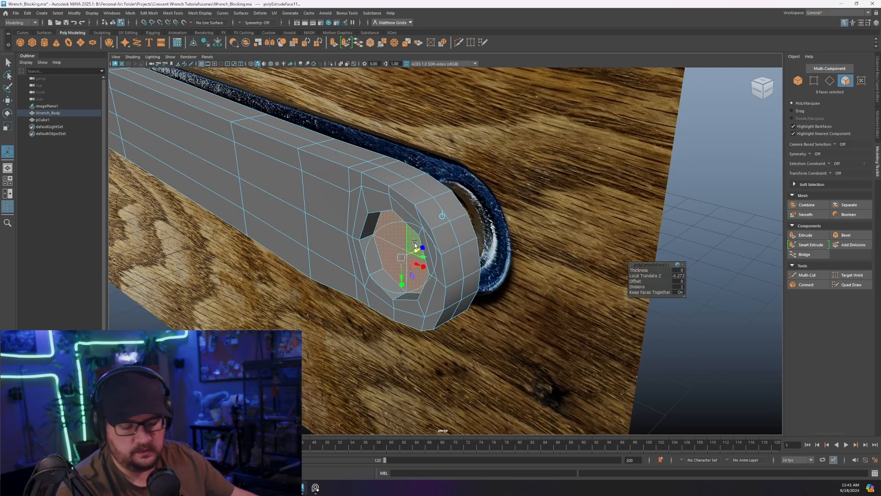
Step: Delete the extruded cap faces to open the hole, and merge the two open edge loops inside it
{"action": "key", "text": "Delete"}
{"action": "scroll", "coordinate": [415, 244], "scroll_direction": "up", "scroll_amount": 5}
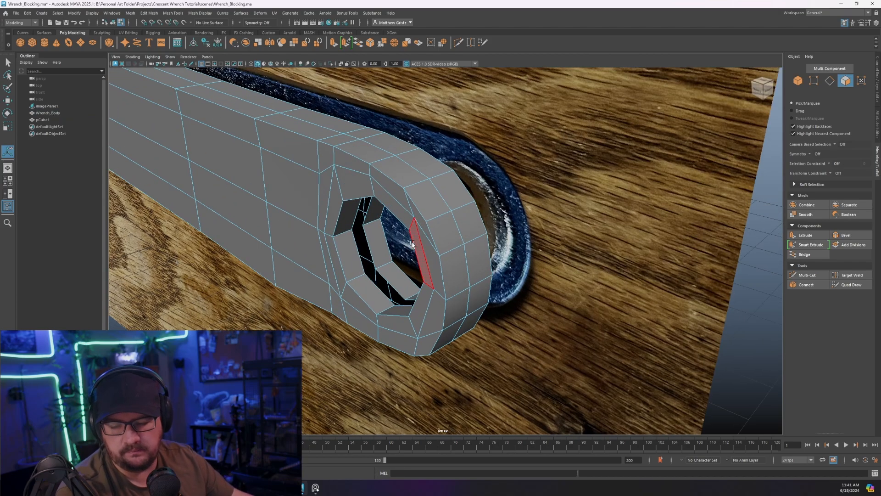
{"action": "right_click_drag", "start_coordinate": [347, 245], "coordinate": [350, 219]}
{"action": "double_click", "coordinate": [331, 235]}
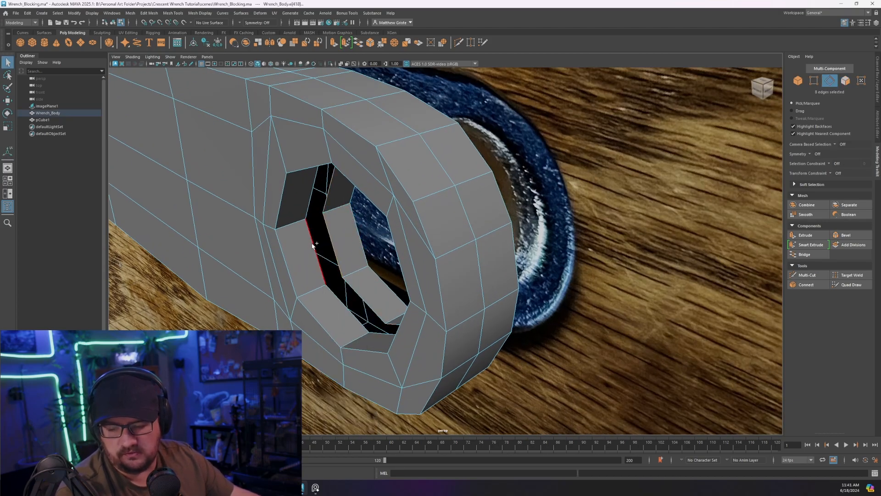
{"action": "left_click_drag", "start_coordinate": [311, 247], "coordinate": [386, 169], "text": "alt"}
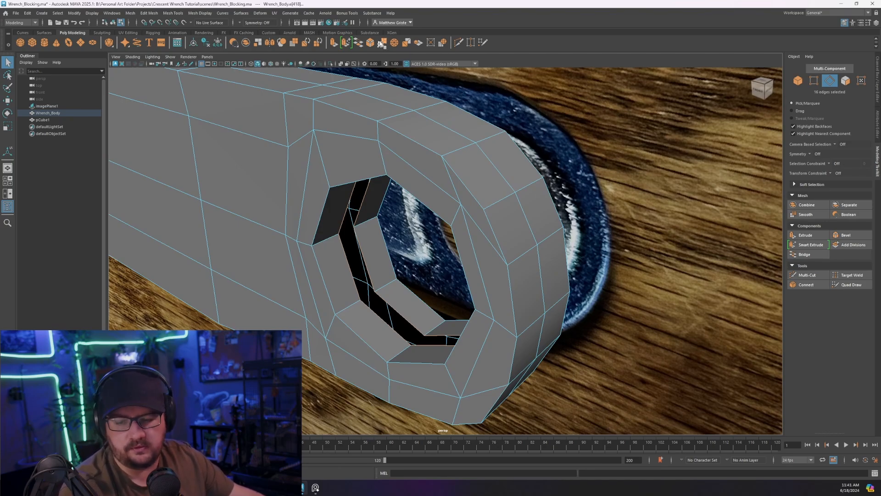
{"action": "left_click", "coordinate": [382, 43]}
{"action": "left_click_drag", "start_coordinate": [645, 270], "coordinate": [687, 263]}
Step: Target Weld the remaining unjoined vertices inside the hole to close its inner wall, and return to object mode
{"action": "left_click_drag", "start_coordinate": [316, 301], "coordinate": [425, 283], "text": "alt"}
{"action": "scroll", "coordinate": [423, 285], "scroll_direction": "up", "scroll_amount": 4}
{"action": "right_click_drag", "start_coordinate": [414, 303], "coordinate": [392, 289]}
{"action": "left_click", "coordinate": [655, 284]}
{"action": "left_click", "coordinate": [851, 275]}
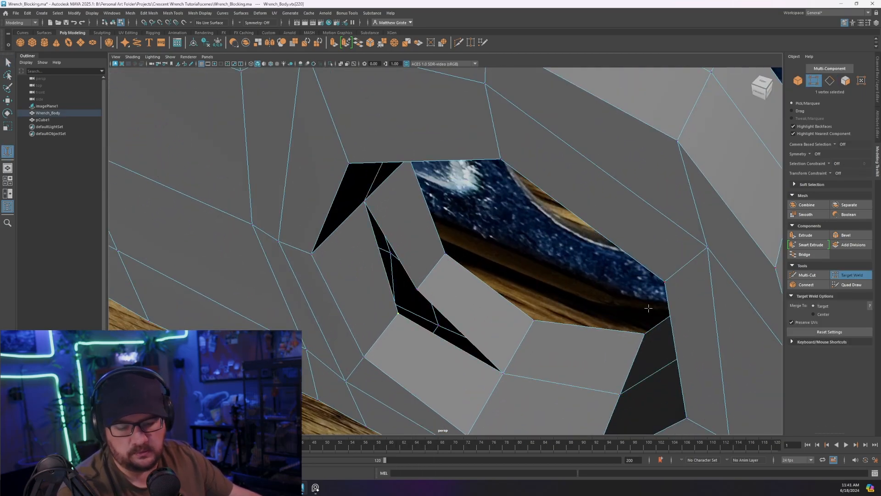
{"action": "scroll", "coordinate": [436, 289], "scroll_direction": "down", "scroll_amount": 5}
{"action": "left_click_drag", "start_coordinate": [422, 288], "coordinate": [472, 268]}
{"action": "scroll", "coordinate": [473, 268], "scroll_direction": "down", "scroll_amount": 4}
{"action": "left_click_drag", "start_coordinate": [413, 243], "coordinate": [444, 249], "text": "alt"}
{"action": "right_click_drag", "start_coordinate": [443, 249], "coordinate": [474, 221]}
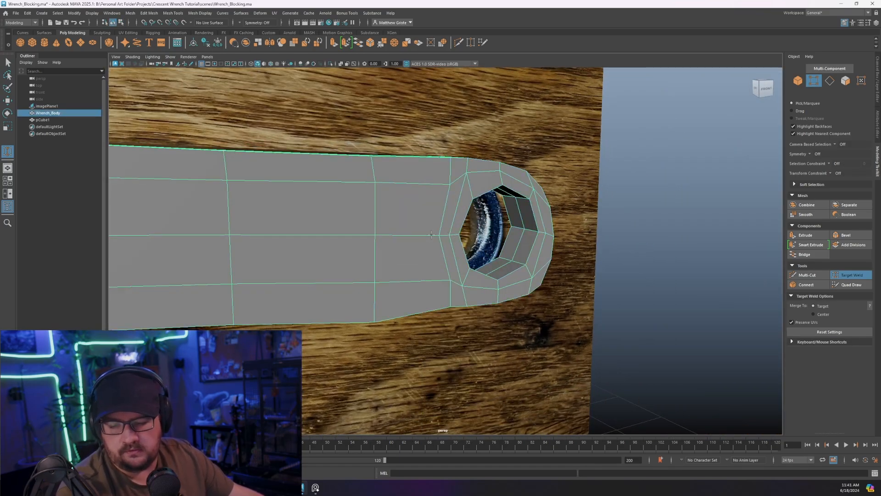
{"action": "left_click", "coordinate": [478, 223]}
{"action": "scroll", "coordinate": [459, 229], "scroll_direction": "down", "scroll_amount": 5}
{"action": "left_click_drag", "start_coordinate": [443, 233], "coordinate": [399, 246], "text": "alt"}
Step: In the front view, raise the two lower outline vertices near the PITTSBURGH lettering to fit the handle's bottom edge
{"action": "key", "text": "space"}
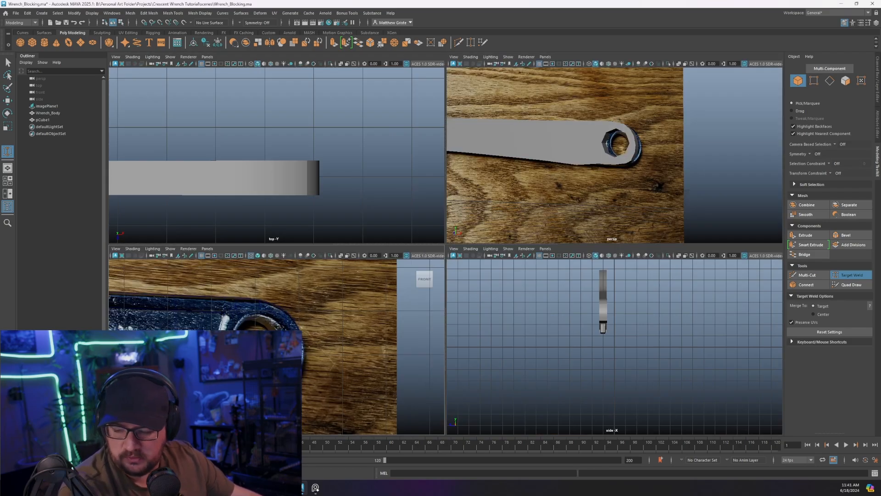
{"action": "key", "text": "space"}
{"action": "scroll", "coordinate": [446, 286], "scroll_direction": "down", "scroll_amount": 4}
{"action": "scroll", "coordinate": [446, 287], "scroll_direction": "up", "scroll_amount": 3}
{"action": "scroll", "coordinate": [445, 287], "scroll_direction": "up", "scroll_amount": 1}
{"action": "key", "text": "q"}
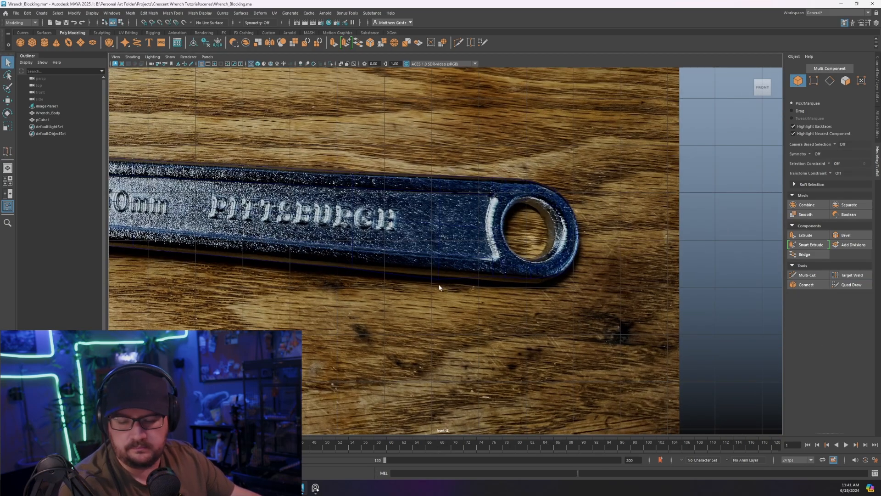
{"action": "left_click", "coordinate": [429, 276]}
{"action": "right_click_drag", "start_coordinate": [429, 276], "coordinate": [390, 278]}
{"action": "scroll", "coordinate": [408, 280], "scroll_direction": "up", "scroll_amount": 2}
{"action": "left_click_drag", "start_coordinate": [464, 327], "coordinate": [434, 280]}
{"action": "key", "text": "w"}
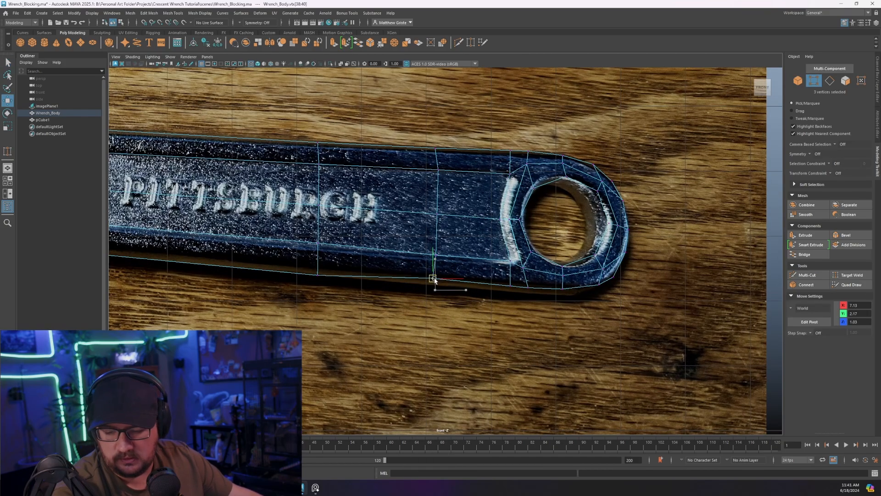
{"action": "left_click_drag", "start_coordinate": [317, 248], "coordinate": [317, 240]}
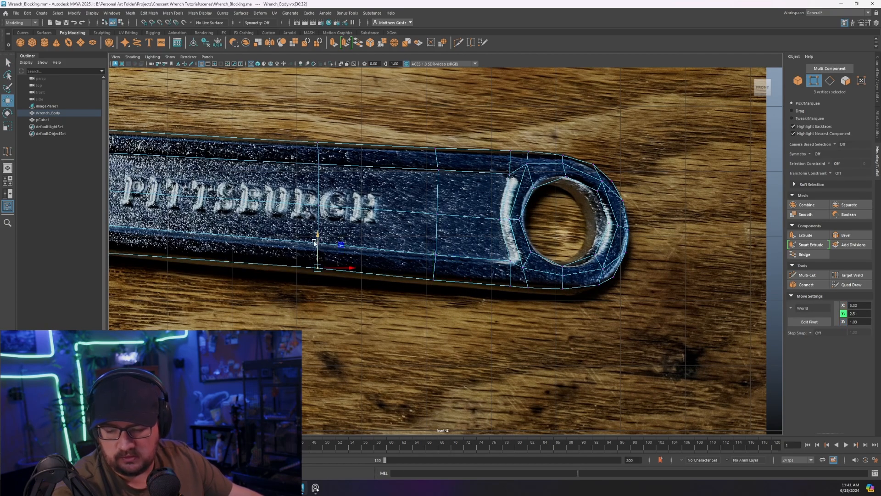
Step: Raise the lower outline vertices beneath the 250mm lettering to fit the handle's bottom edge in the reference
{"action": "middle_click_drag", "start_coordinate": [262, 268], "coordinate": [606, 315], "text": "alt"}
{"action": "scroll", "coordinate": [497, 341], "scroll_direction": "up", "scroll_amount": 1}
{"action": "middle_click_drag", "start_coordinate": [496, 341], "coordinate": [567, 346], "text": "alt"}
{"action": "left_click", "coordinate": [395, 303]}
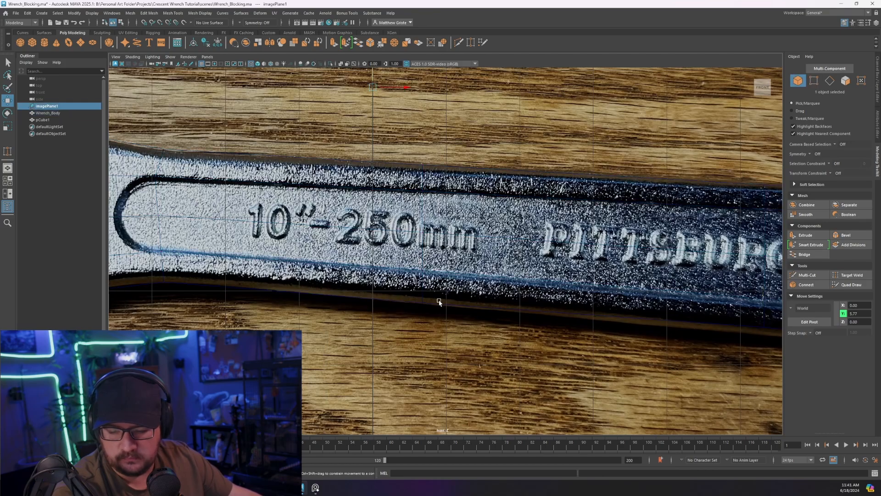
{"action": "left_click", "coordinate": [439, 302]}
{"action": "left_click", "coordinate": [443, 313]}
{"action": "left_click", "coordinate": [440, 303]}
{"action": "right_click_drag", "start_coordinate": [440, 303], "coordinate": [408, 311]}
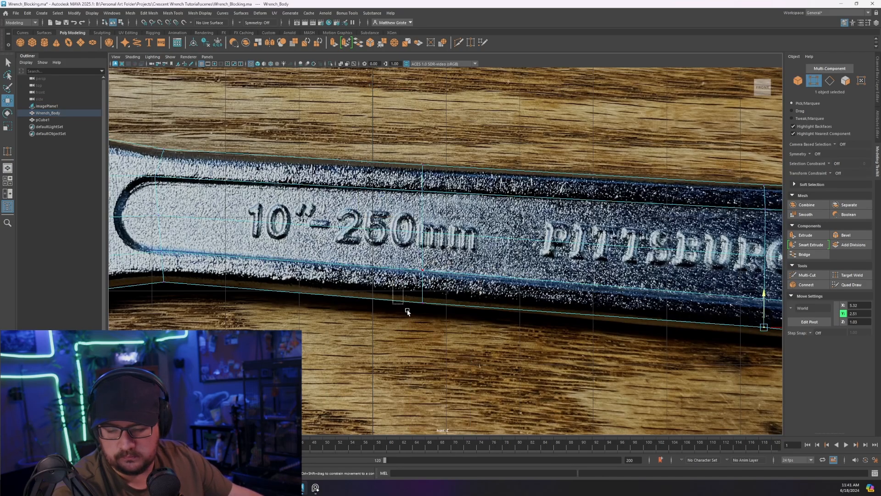
{"action": "left_click_drag", "start_coordinate": [421, 273], "coordinate": [421, 269]}
Step: Lower the outline vertices beneath the hole slightly to smooth the curve of the handle's bottom edge
{"action": "middle_click_drag", "start_coordinate": [422, 268], "coordinate": [425, 314], "text": "alt"}
{"action": "scroll", "coordinate": [503, 310], "scroll_direction": "down", "scroll_amount": 5}
{"action": "scroll", "coordinate": [504, 310], "scroll_direction": "down", "scroll_amount": 1}
{"action": "scroll", "coordinate": [485, 305], "scroll_direction": "up", "scroll_amount": 4}
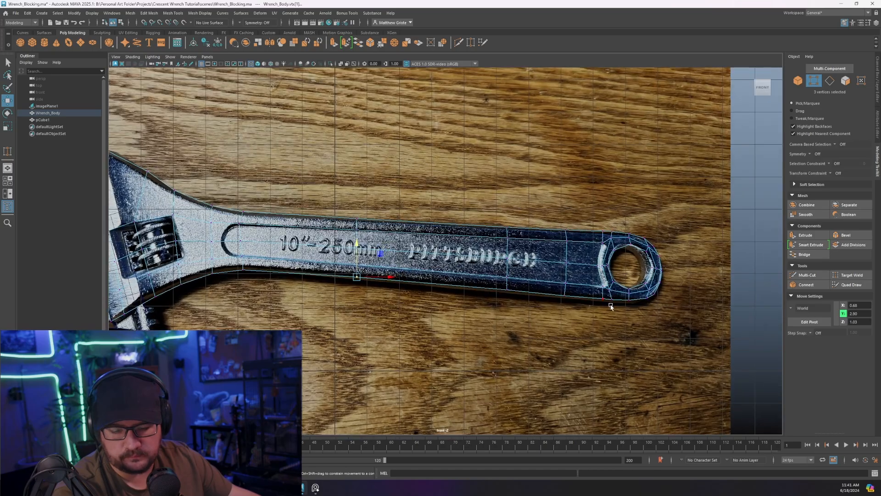
{"action": "scroll", "coordinate": [519, 298], "scroll_direction": "up", "scroll_amount": 5}
{"action": "middle_click_drag", "start_coordinate": [652, 311], "coordinate": [431, 288], "text": "alt"}
{"action": "scroll", "coordinate": [436, 297], "scroll_direction": "up", "scroll_amount": 7}
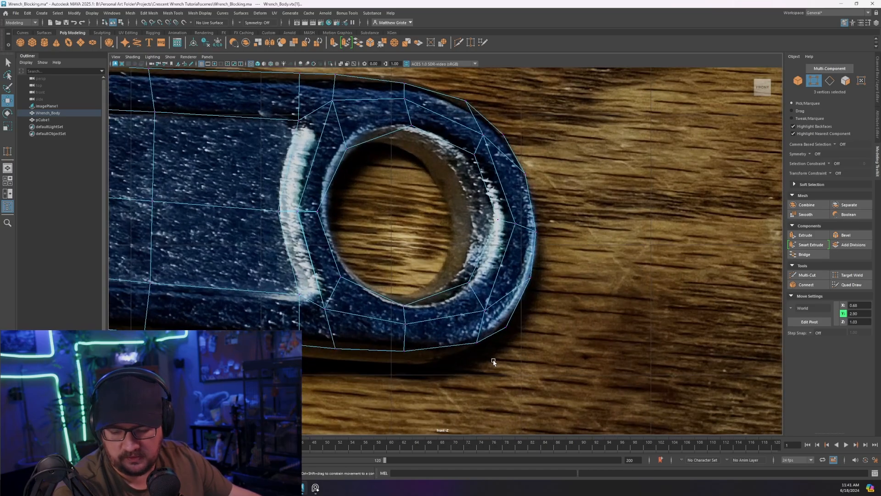
{"action": "left_click_drag", "start_coordinate": [470, 347], "coordinate": [461, 358]}
{"action": "left_click", "coordinate": [403, 354]}
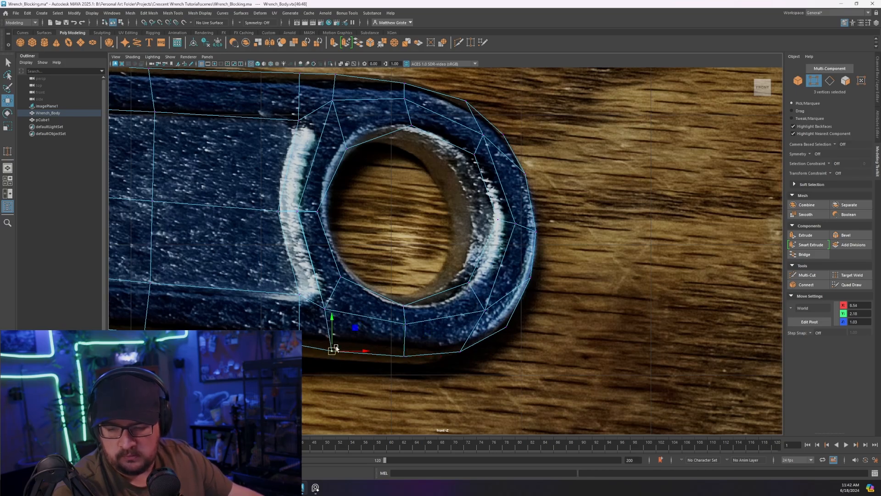
Step: Inspect the wrench body and its hanging hole from several angles in the perspective view, including the smooth mesh preview
{"action": "scroll", "coordinate": [431, 316], "scroll_direction": "down", "scroll_amount": 8}
{"action": "key", "text": "space"}
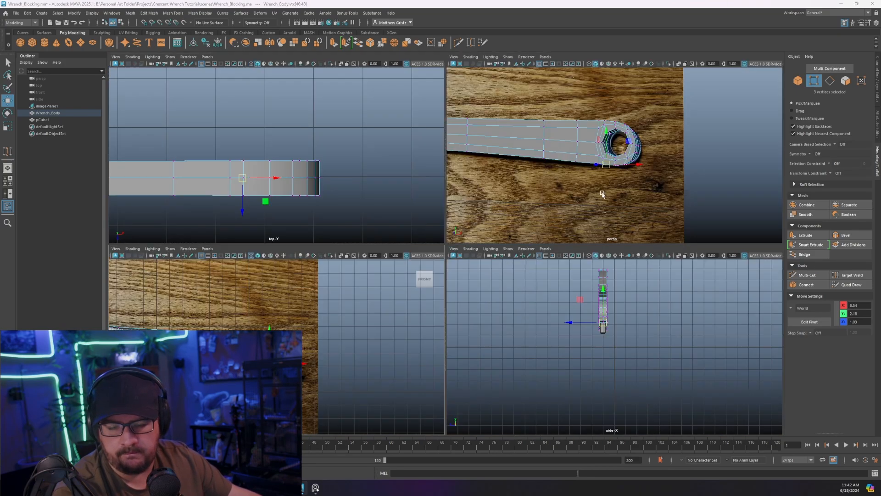
{"action": "key", "text": "space"}
{"action": "left_click_drag", "start_coordinate": [602, 194], "coordinate": [461, 222], "text": "alt"}
{"action": "right_click_drag", "start_coordinate": [461, 223], "coordinate": [491, 212]}
{"action": "left_click", "coordinate": [651, 214]}
{"action": "scroll", "coordinate": [402, 277], "scroll_direction": "down", "scroll_amount": 4}
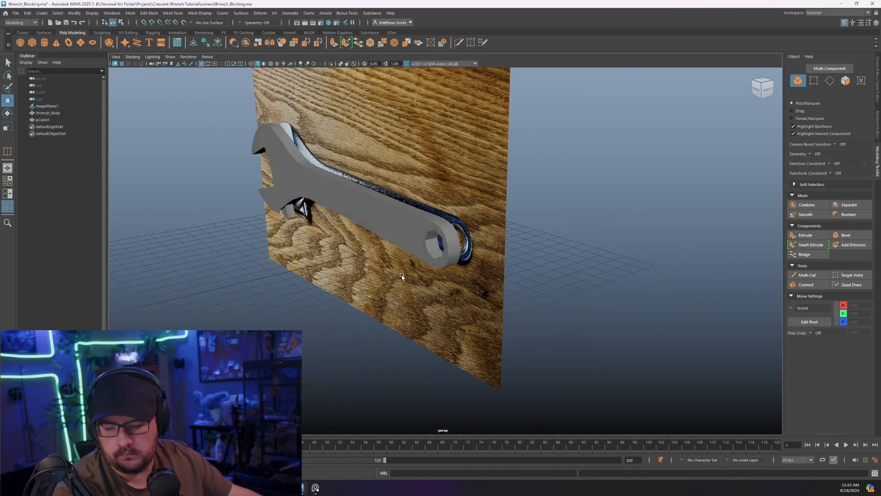
{"action": "left_click_drag", "start_coordinate": [401, 277], "coordinate": [462, 257], "text": "alt"}
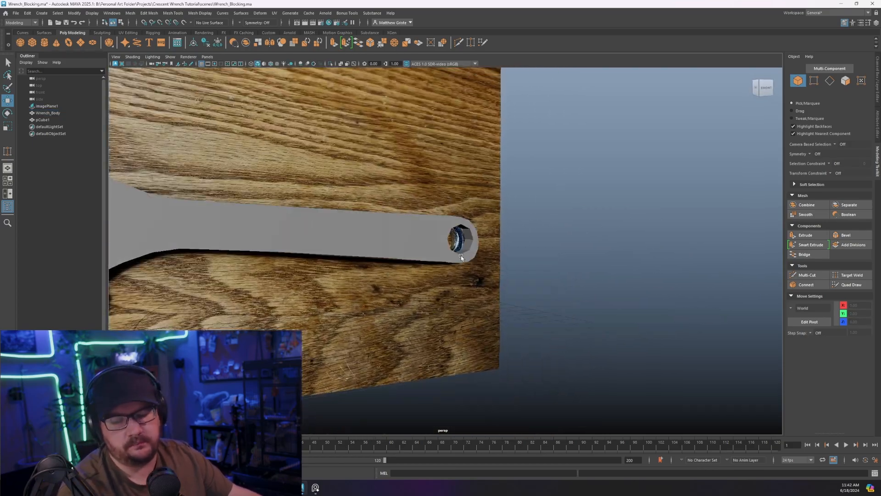
{"action": "middle_click_drag", "start_coordinate": [461, 256], "coordinate": [521, 275], "text": "alt"}
{"action": "scroll", "coordinate": [521, 275], "scroll_direction": "up", "scroll_amount": 3}
{"action": "left_click", "coordinate": [521, 275]}
{"action": "key", "text": "3"}
{"action": "left_click_drag", "start_coordinate": [652, 291], "coordinate": [485, 272], "text": "alt"}
{"action": "left_click_drag", "start_coordinate": [341, 282], "coordinate": [486, 258], "text": "alt"}
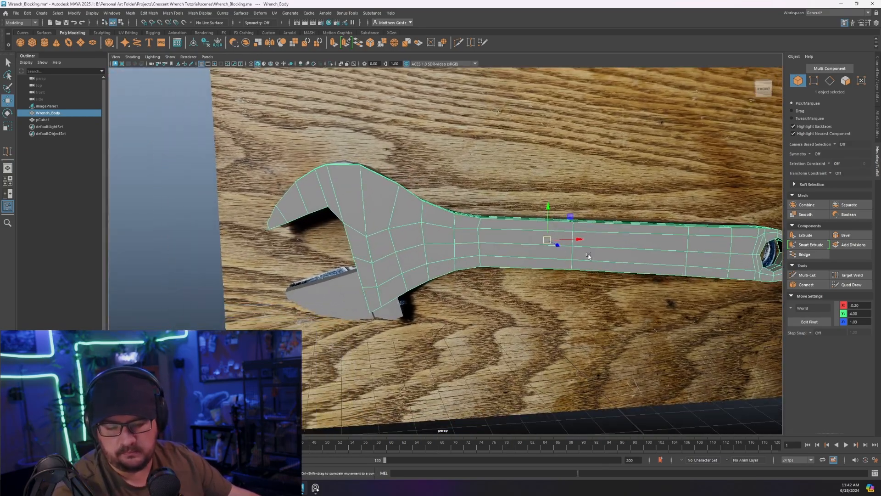
Step: In the front view, align the wrench body's vertices with the jaw-side edge and lower jaw-side corner of the worm-gear opening
{"action": "left_click_drag", "start_coordinate": [588, 257], "coordinate": [433, 257], "text": "alt"}
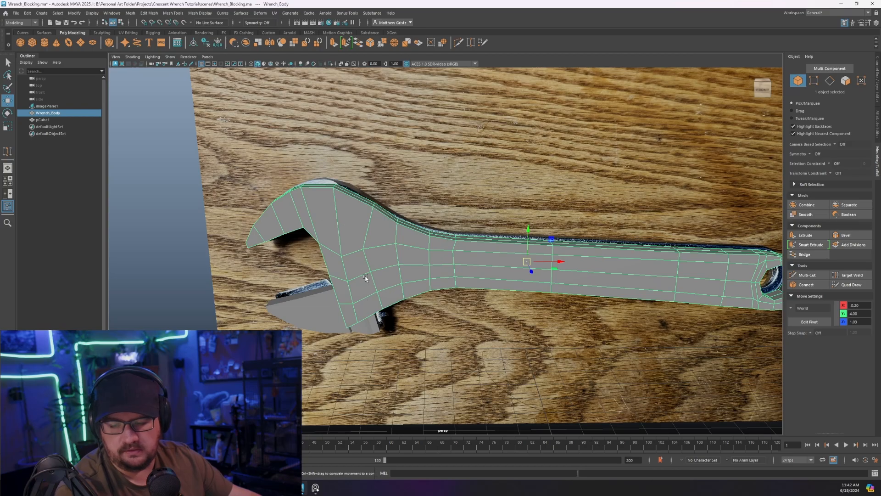
{"action": "key", "text": "space"}
{"action": "scroll", "coordinate": [310, 334], "scroll_direction": "up", "scroll_amount": 6}
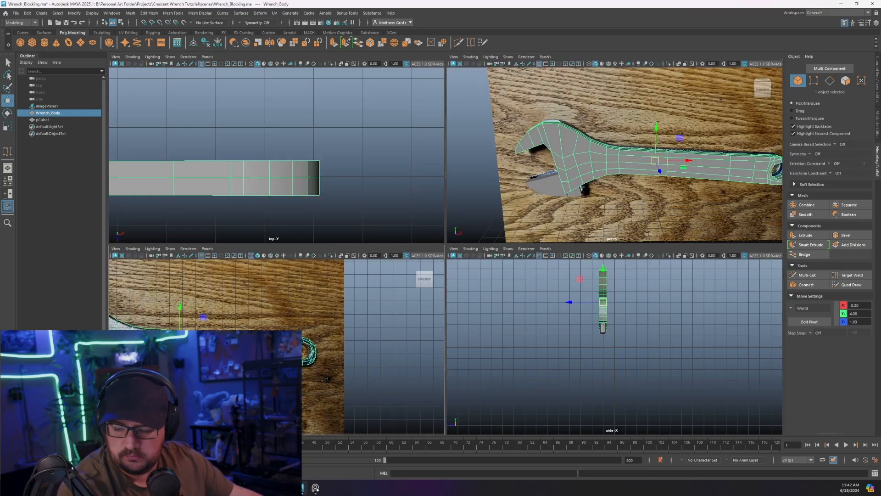
{"action": "key", "text": "space"}
{"action": "middle_click_drag", "start_coordinate": [503, 274], "coordinate": [378, 297], "text": "alt"}
{"action": "scroll", "coordinate": [381, 294], "scroll_direction": "up", "scroll_amount": 3}
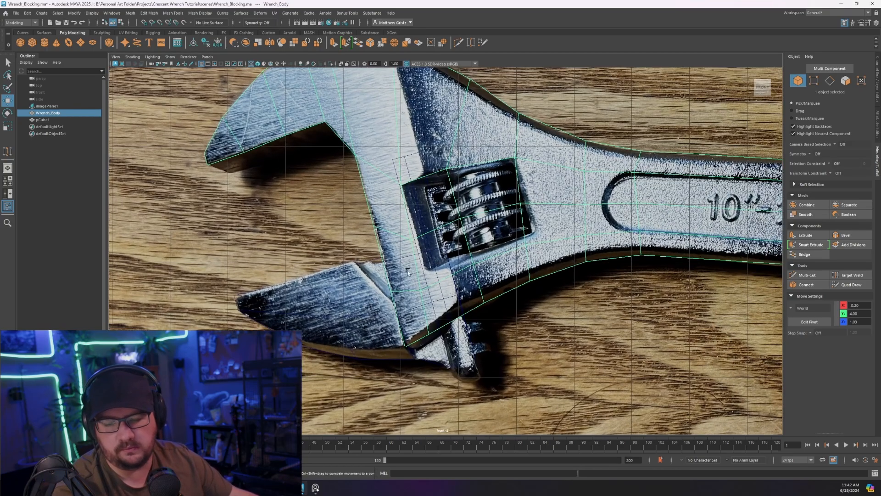
{"action": "scroll", "coordinate": [428, 193], "scroll_direction": "up", "scroll_amount": 1}
{"action": "middle_click_drag", "start_coordinate": [434, 206], "coordinate": [402, 238], "text": "alt"}
{"action": "scroll", "coordinate": [402, 241], "scroll_direction": "up", "scroll_amount": 2}
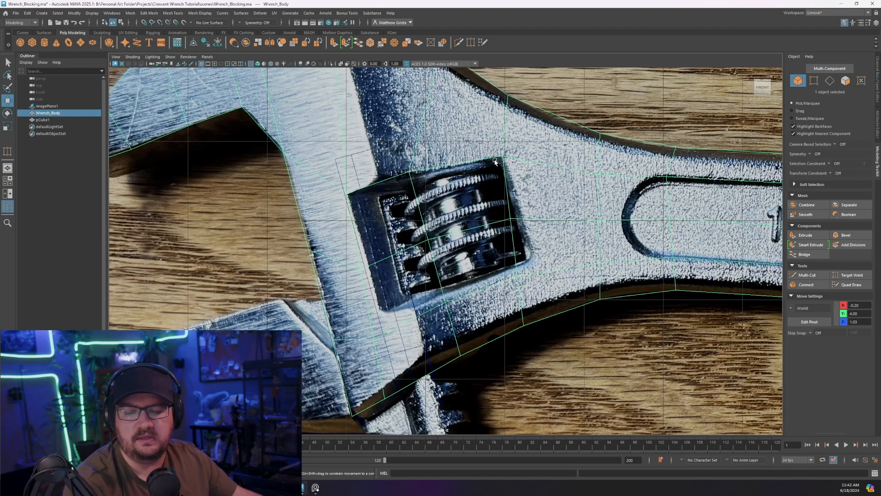
{"action": "right_click_drag", "start_coordinate": [374, 264], "coordinate": [354, 262]}
{"action": "left_click_drag", "start_coordinate": [354, 262], "coordinate": [368, 280]}
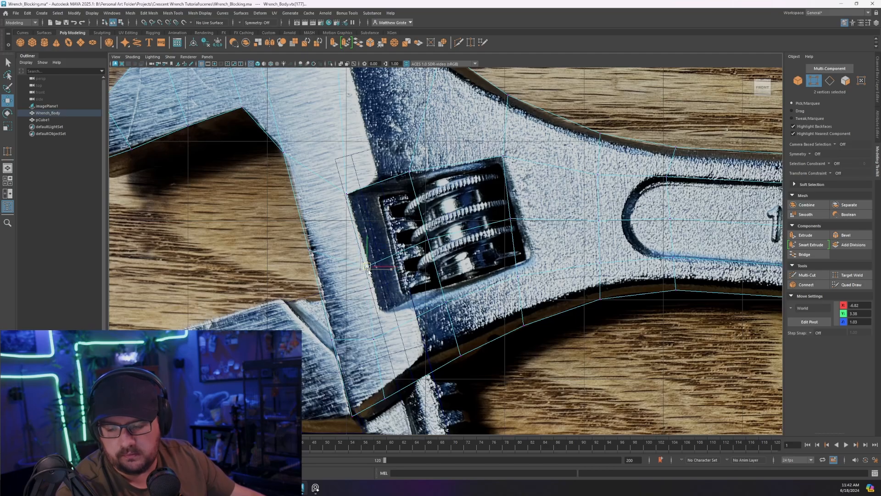
{"action": "left_click_drag", "start_coordinate": [383, 345], "coordinate": [383, 323]}
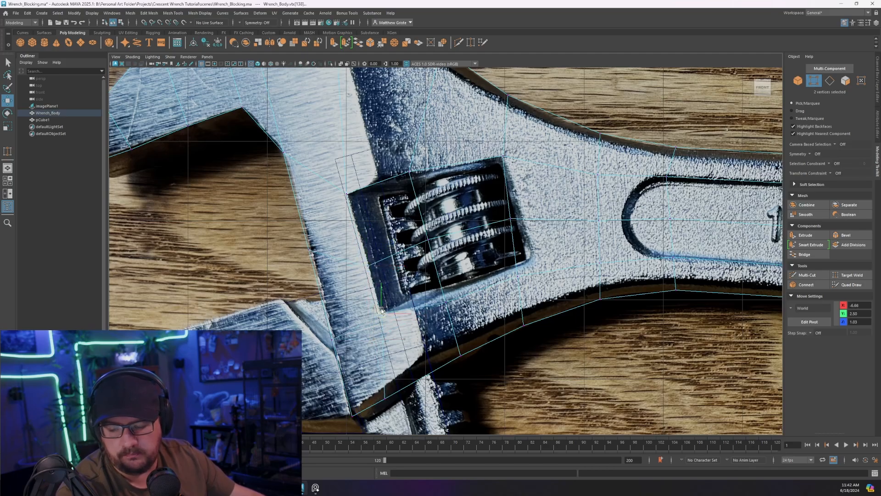
Step: Fit the vertices along the opening's lower edge, lower handle-side corner and handle-side edge to the reference photo
{"action": "left_click_drag", "start_coordinate": [421, 279], "coordinate": [474, 330]}
{"action": "left_click_drag", "start_coordinate": [443, 305], "coordinate": [442, 300]}
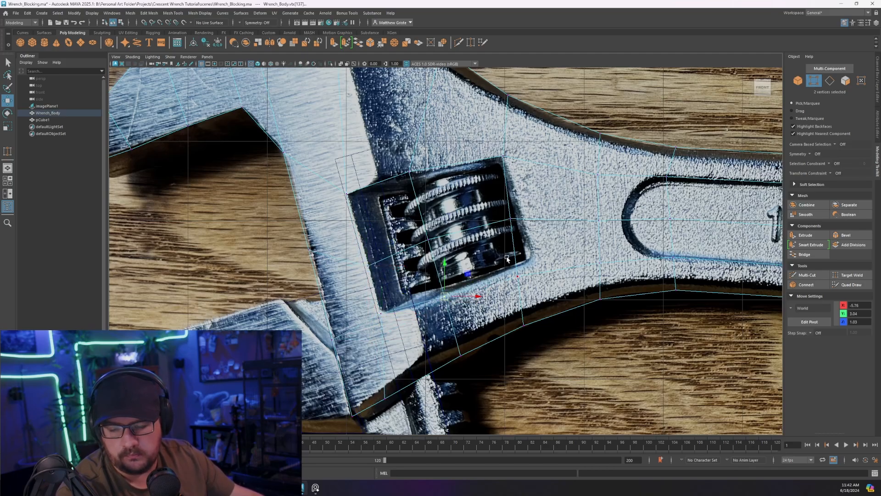
{"action": "left_click_drag", "start_coordinate": [506, 259], "coordinate": [530, 263]}
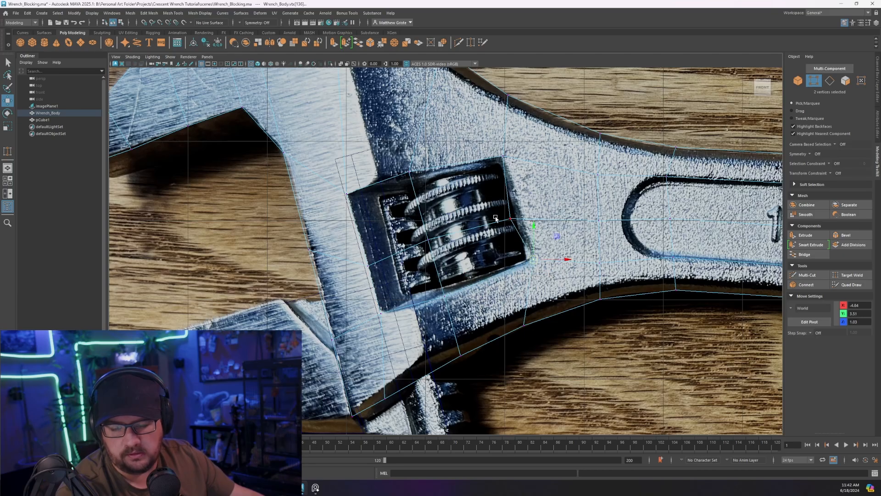
{"action": "left_click_drag", "start_coordinate": [510, 220], "coordinate": [519, 217]}
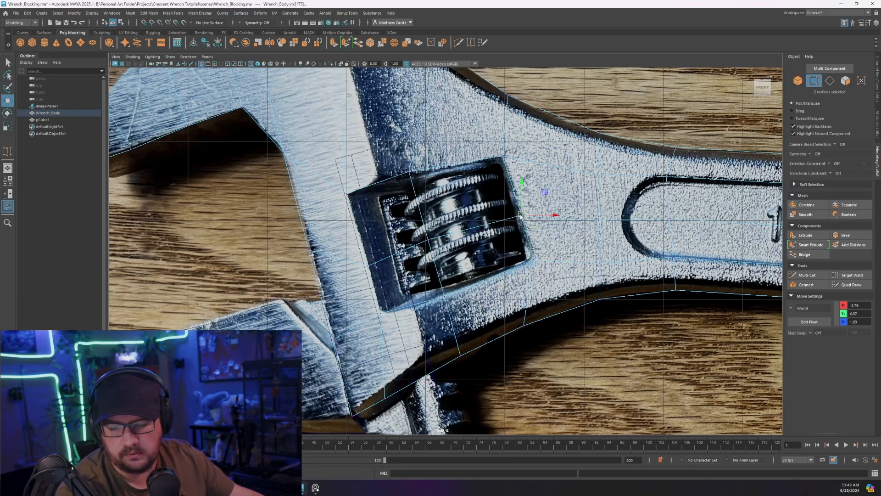
{"action": "middle_click_drag", "start_coordinate": [458, 219], "coordinate": [495, 224], "text": "alt"}
{"action": "scroll", "coordinate": [494, 224], "scroll_direction": "up", "scroll_amount": 3}
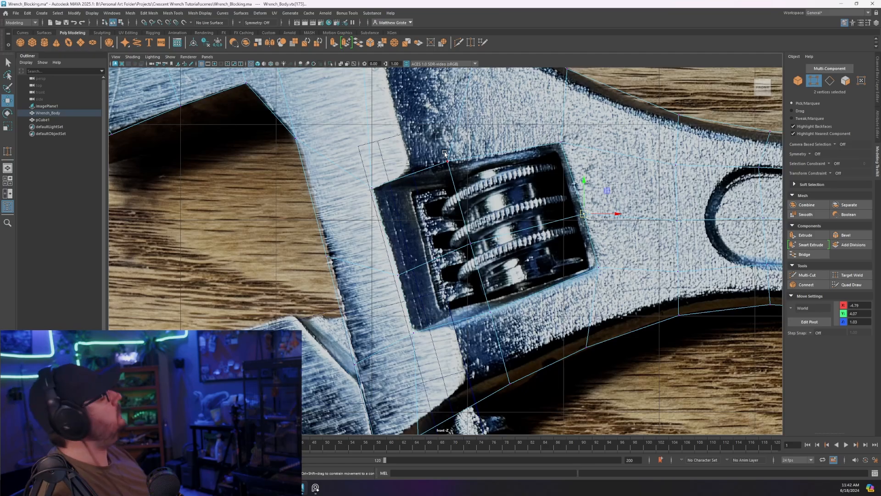
Step: In the perspective view, select the four front faces of the wrench body that cover the worm-gear opening
{"action": "scroll", "coordinate": [445, 154], "scroll_direction": "down", "scroll_amount": 5}
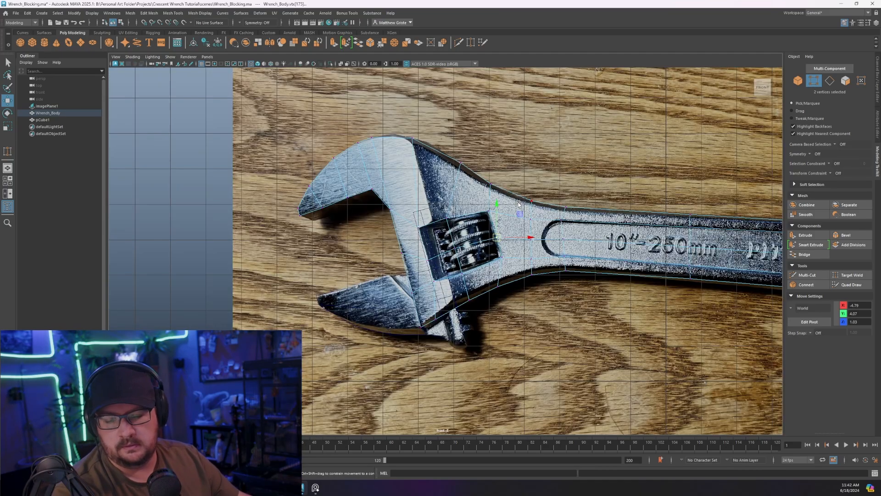
{"action": "middle_click_drag", "start_coordinate": [518, 203], "coordinate": [482, 194], "text": "alt"}
{"action": "key", "text": "space"}
{"action": "scroll", "coordinate": [537, 169], "scroll_direction": "up", "scroll_amount": 4}
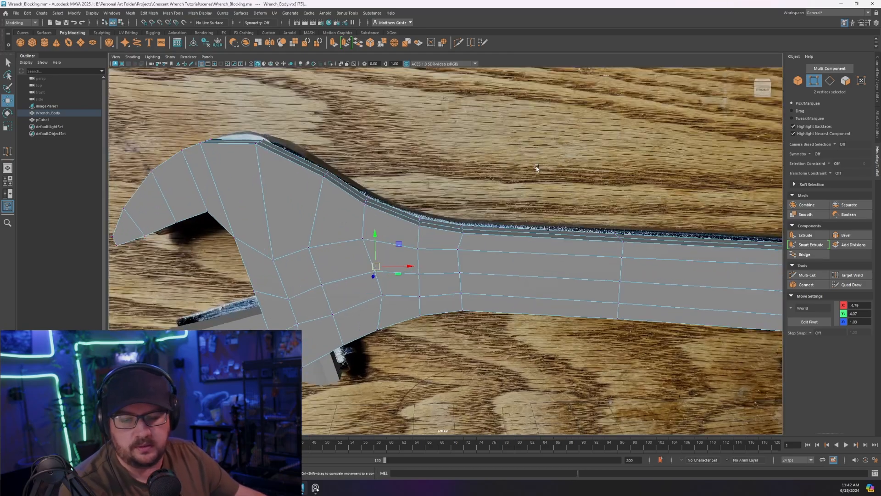
{"action": "left_click_drag", "start_coordinate": [537, 169], "coordinate": [472, 204], "text": "alt"}
{"action": "scroll", "coordinate": [346, 236], "scroll_direction": "up", "scroll_amount": 4}
{"action": "right_click_drag", "start_coordinate": [346, 235], "coordinate": [348, 257]}
{"action": "left_click", "coordinate": [381, 262]}
{"action": "left_click", "coordinate": [345, 226], "text": "shift"}
{"action": "left_click", "coordinate": [281, 236], "text": "shift"}
{"action": "left_click", "coordinate": [297, 271], "text": "shift"}
Step: Add the four matching faces on the opposite side of the wrench head to the selection
{"action": "scroll", "coordinate": [297, 271], "scroll_direction": "down", "scroll_amount": 5}
{"action": "left_click_drag", "start_coordinate": [297, 271], "coordinate": [433, 227], "text": "alt"}
{"action": "scroll", "coordinate": [301, 251], "scroll_direction": "up", "scroll_amount": 4}
{"action": "scroll", "coordinate": [351, 262], "scroll_direction": "up", "scroll_amount": 3}
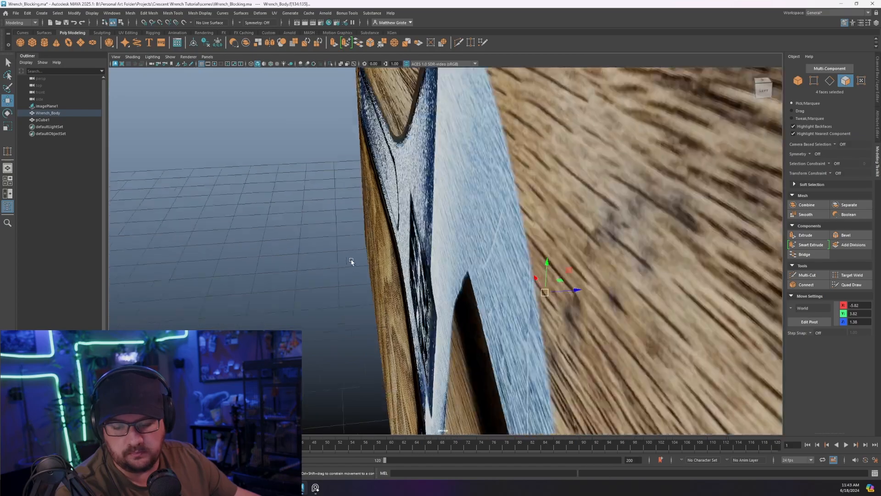
{"action": "scroll", "coordinate": [433, 228], "scroll_direction": "up", "scroll_amount": 3}
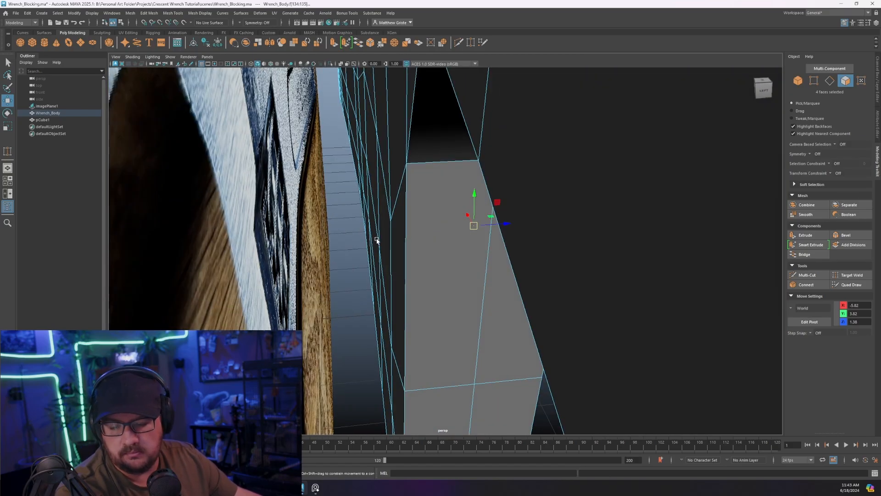
{"action": "key", "text": "space"}
{"action": "key", "text": "space"}
{"action": "scroll", "coordinate": [393, 220], "scroll_direction": "up", "scroll_amount": 3}
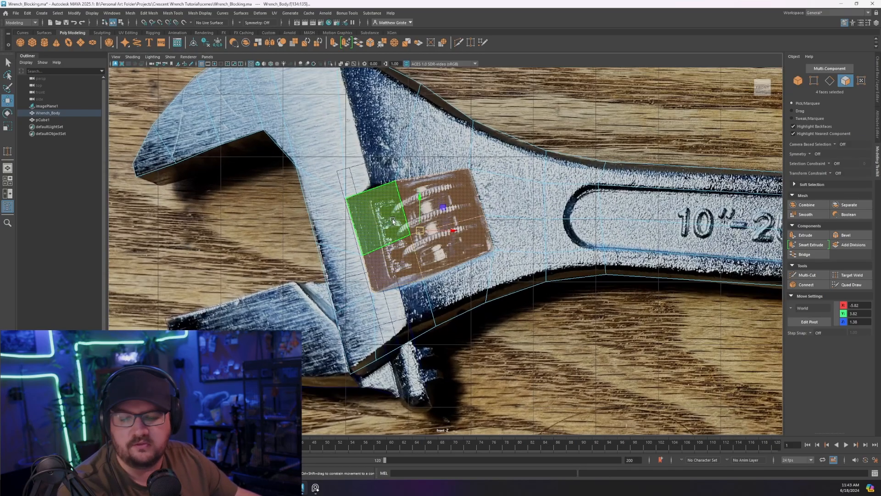
{"action": "key", "text": "space"}
{"action": "key", "text": "space"}
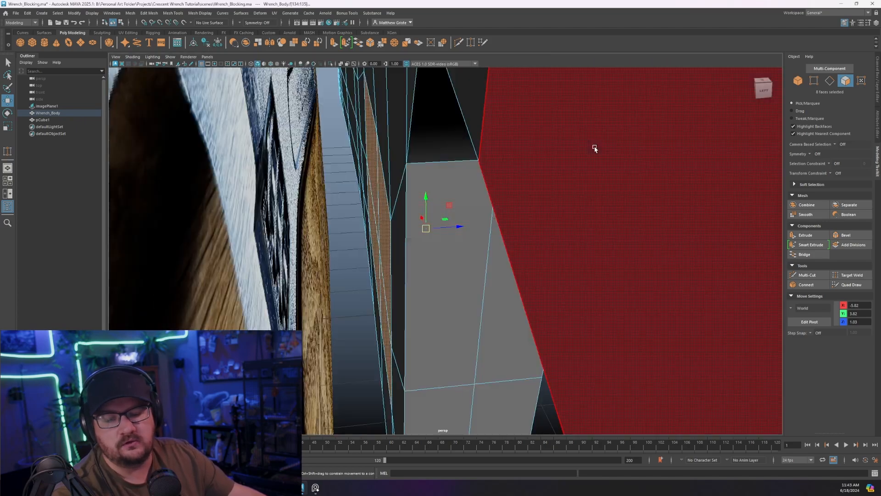
{"action": "scroll", "coordinate": [595, 148], "scroll_direction": "down", "scroll_amount": 5}
{"action": "left_click_drag", "start_coordinate": [596, 147], "coordinate": [556, 210], "text": "alt"}
{"action": "scroll", "coordinate": [556, 209], "scroll_direction": "up", "scroll_amount": 2}
{"action": "scroll", "coordinate": [556, 210], "scroll_direction": "up", "scroll_amount": 2}
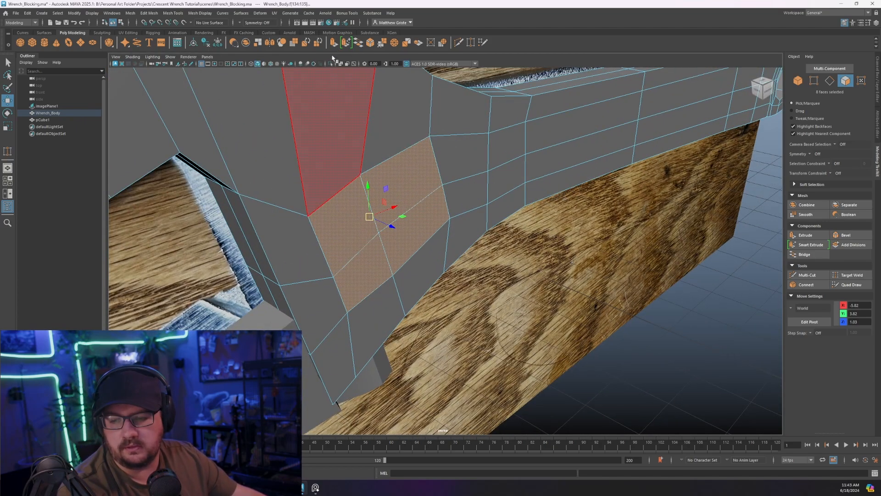
Step: Extrude the selected faces inward to the middle of the wrench head and delete them to open the worm-gear window
{"action": "key", "text": "ctrl+e"}
{"action": "left_click_drag", "start_coordinate": [404, 133], "coordinate": [468, 197], "text": "alt"}
{"action": "left_click_drag", "start_coordinate": [471, 243], "coordinate": [454, 236]}
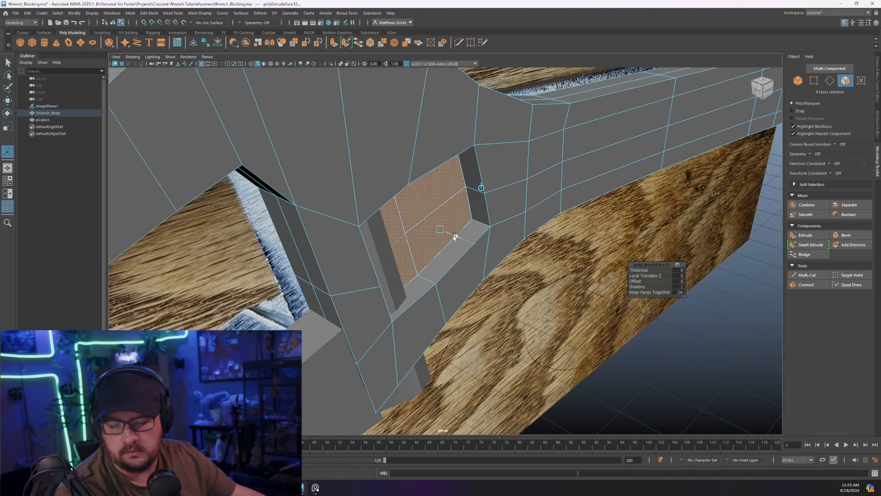
{"action": "key", "text": "Delete"}
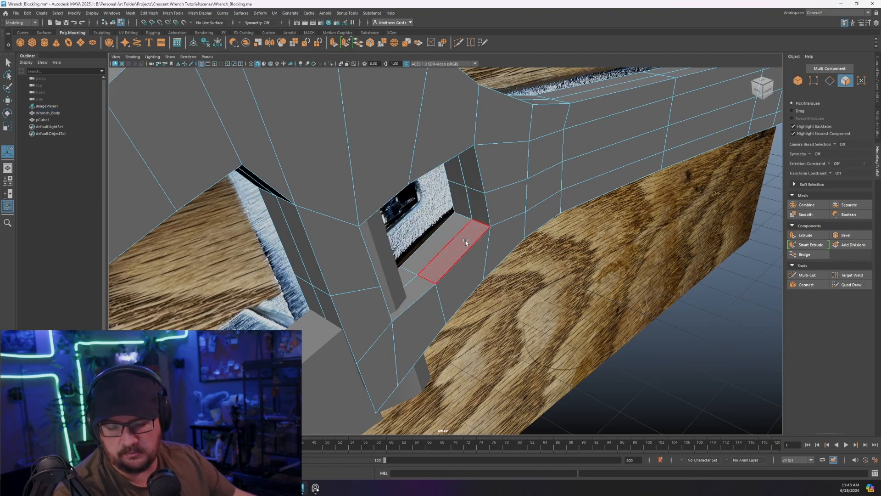
{"action": "scroll", "coordinate": [461, 239], "scroll_direction": "up", "scroll_amount": 4}
{"action": "left_click_drag", "start_coordinate": [447, 230], "coordinate": [386, 251], "text": "alt"}
{"action": "middle_click_drag", "start_coordinate": [387, 251], "coordinate": [407, 272], "text": "alt"}
{"action": "scroll", "coordinate": [400, 252], "scroll_direction": "down", "scroll_amount": 3}
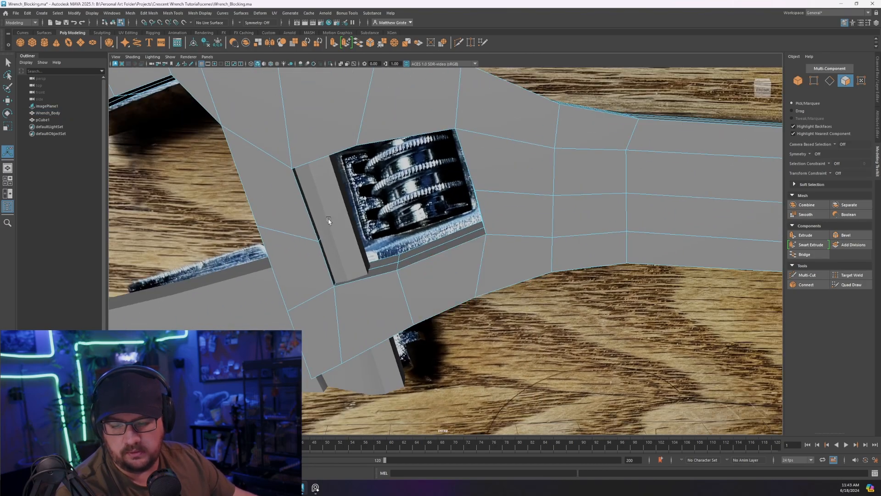
Step: Select the doubled edge loop along the middle of the opening's inner walls and merge its coincident edges
{"action": "left_click_drag", "start_coordinate": [360, 211], "coordinate": [555, 254], "text": "alt"}
{"action": "scroll", "coordinate": [508, 263], "scroll_direction": "up", "scroll_amount": 3}
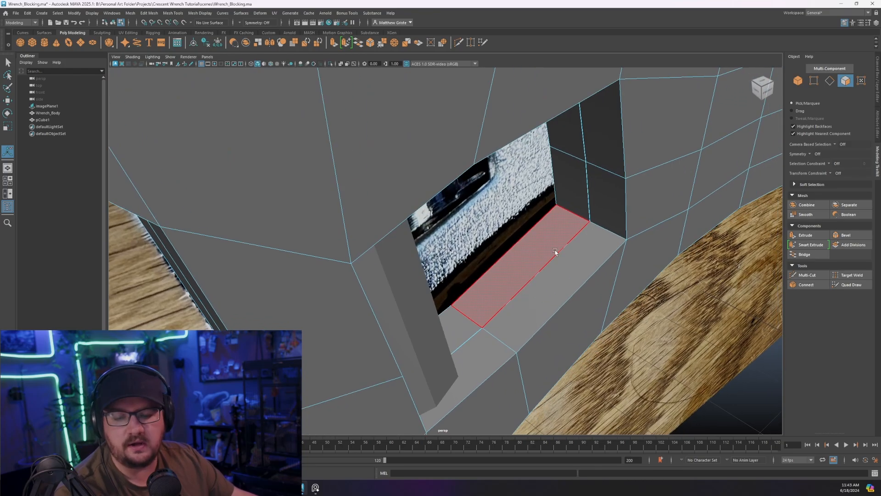
{"action": "scroll", "coordinate": [563, 259], "scroll_direction": "up", "scroll_amount": 2}
{"action": "double_click", "coordinate": [567, 265]}
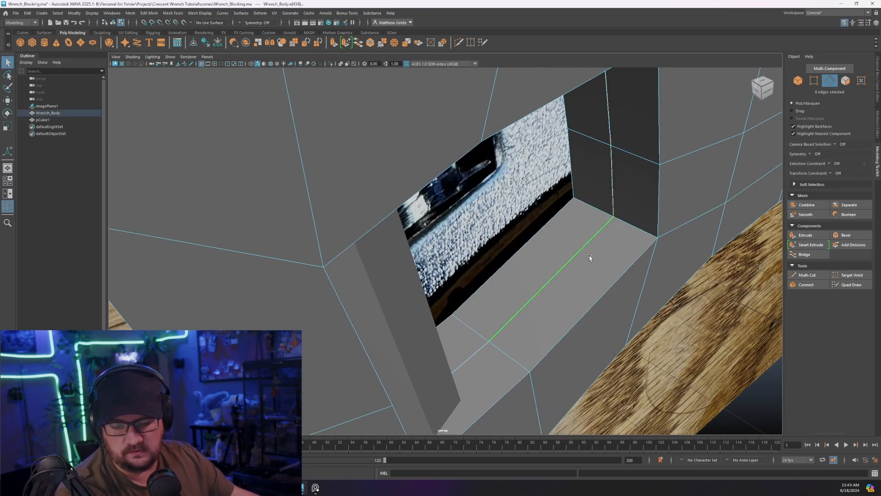
{"action": "key", "text": "r"}
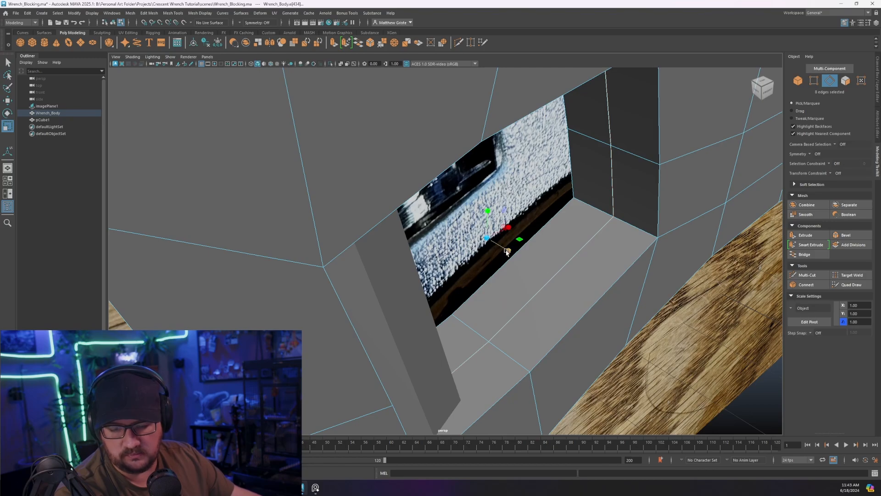
{"action": "left_click", "coordinate": [554, 274]}
{"action": "scroll", "coordinate": [560, 271], "scroll_direction": "up", "scroll_amount": 5}
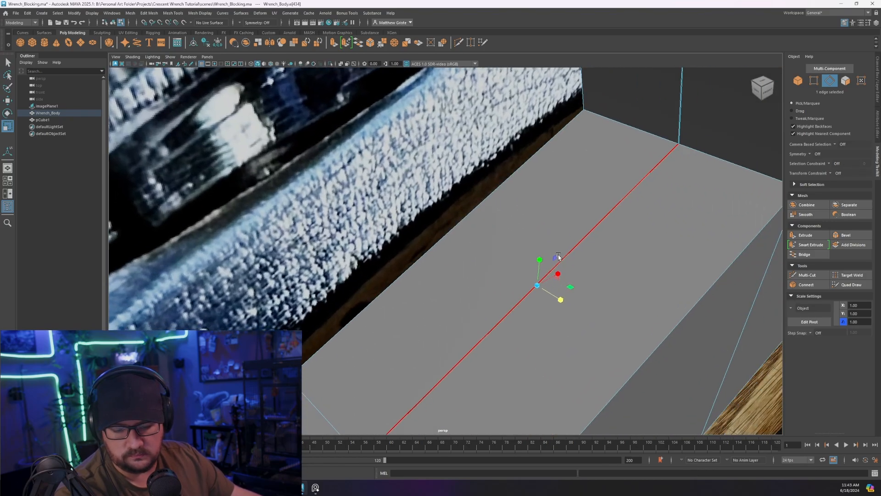
{"action": "double_click", "coordinate": [599, 262], "text": "shift"}
{"action": "scroll", "coordinate": [599, 263], "scroll_direction": "down", "scroll_amount": 5}
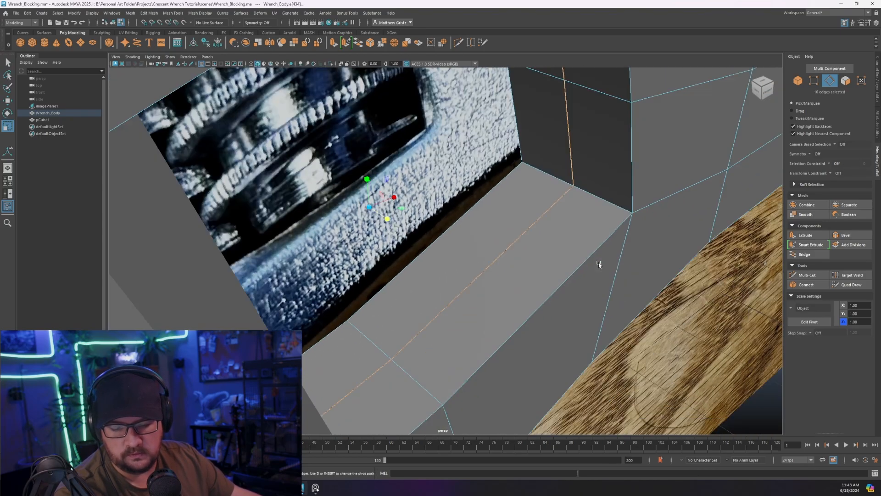
{"action": "left_click_drag", "start_coordinate": [599, 262], "coordinate": [467, 196], "text": "alt"}
{"action": "left_click", "coordinate": [381, 46]}
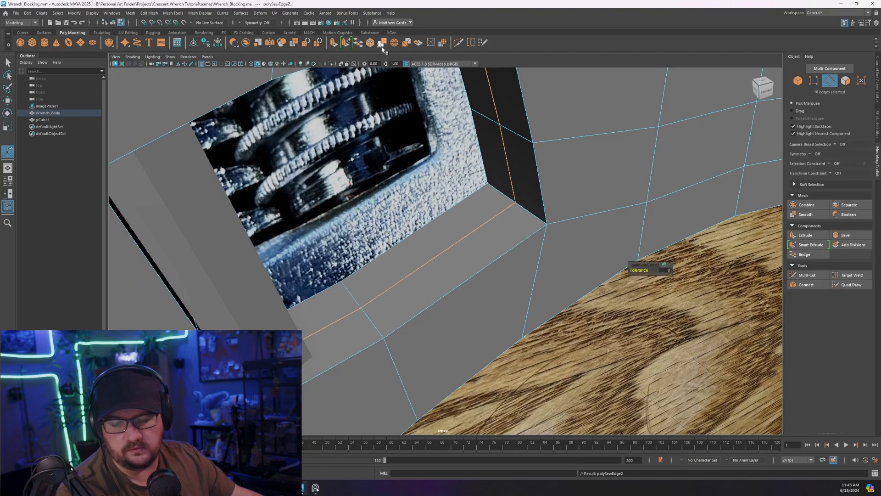
Step: Return to object mode and check the wrench body's new opening in the smooth mesh preview
{"action": "key", "text": "F8"}
{"action": "left_click_drag", "start_coordinate": [655, 271], "coordinate": [516, 191], "text": "alt"}
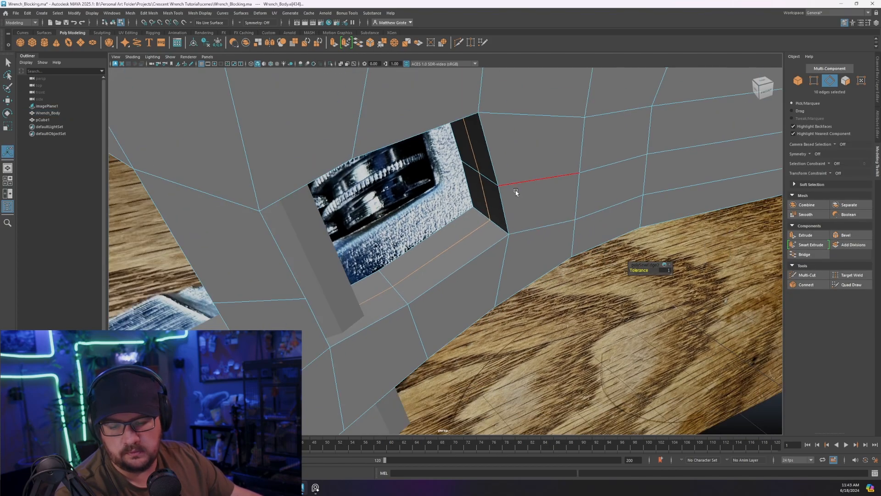
{"action": "key", "text": "3"}
{"action": "left_click_drag", "start_coordinate": [587, 250], "coordinate": [523, 237], "text": "alt"}
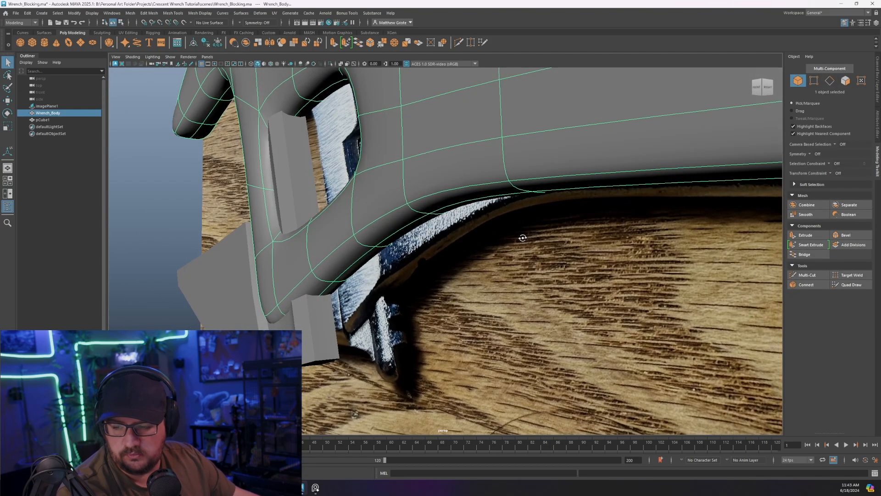
{"action": "left_click_drag", "start_coordinate": [435, 206], "coordinate": [439, 166], "text": "alt"}
{"action": "key", "text": "1"}
{"action": "scroll", "coordinate": [464, 200], "scroll_direction": "down", "scroll_amount": 5}
Step: Examine the worm gear and its opening against the reference photo in the front view
{"action": "key", "text": "space"}
{"action": "scroll", "coordinate": [358, 312], "scroll_direction": "up", "scroll_amount": 3}
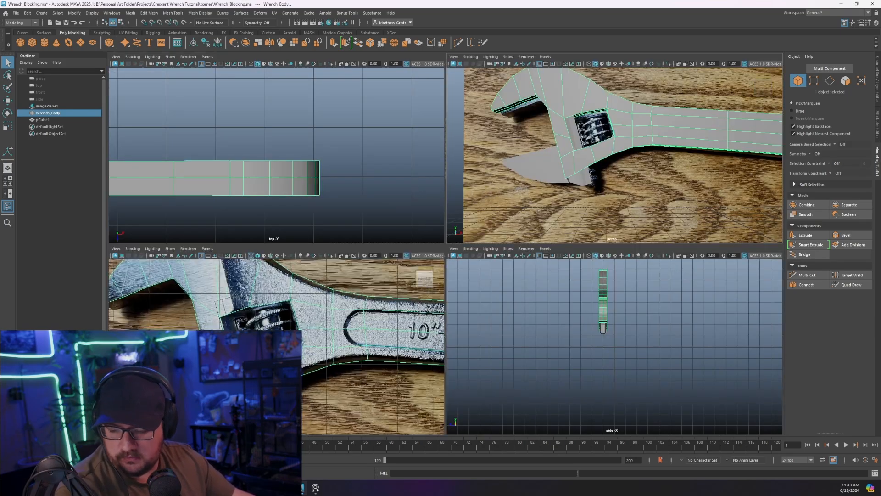
{"action": "middle_click_drag", "start_coordinate": [357, 312], "coordinate": [378, 326], "text": "alt"}
{"action": "key", "text": "space"}
{"action": "scroll", "coordinate": [396, 218], "scroll_direction": "up", "scroll_amount": 3}
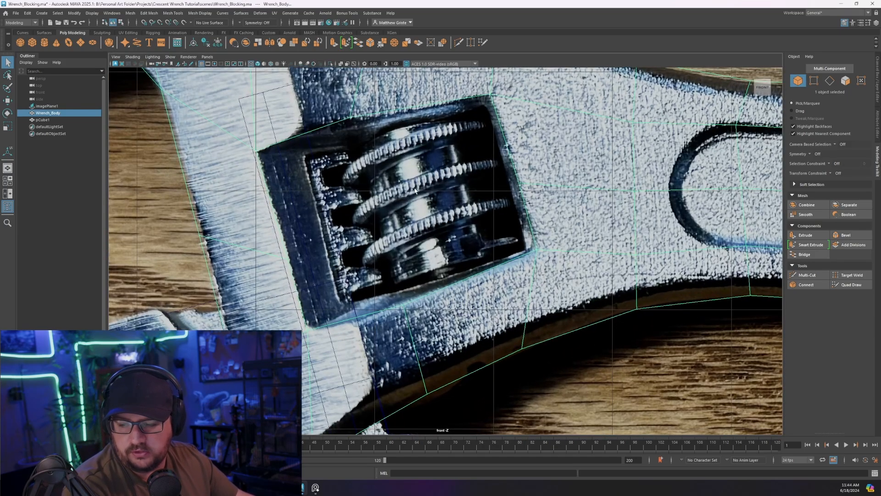
{"action": "middle_click_drag", "start_coordinate": [359, 185], "coordinate": [375, 210], "text": "alt"}
{"action": "scroll", "coordinate": [381, 200], "scroll_direction": "up", "scroll_amount": 1}
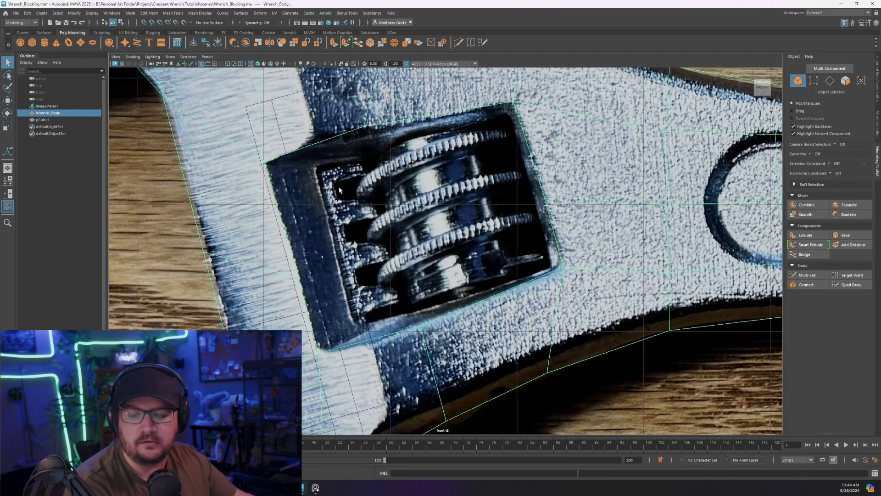
{"action": "scroll", "coordinate": [409, 196], "scroll_direction": "down", "scroll_amount": 10}
{"action": "scroll", "coordinate": [422, 202], "scroll_direction": "up", "scroll_amount": 5}
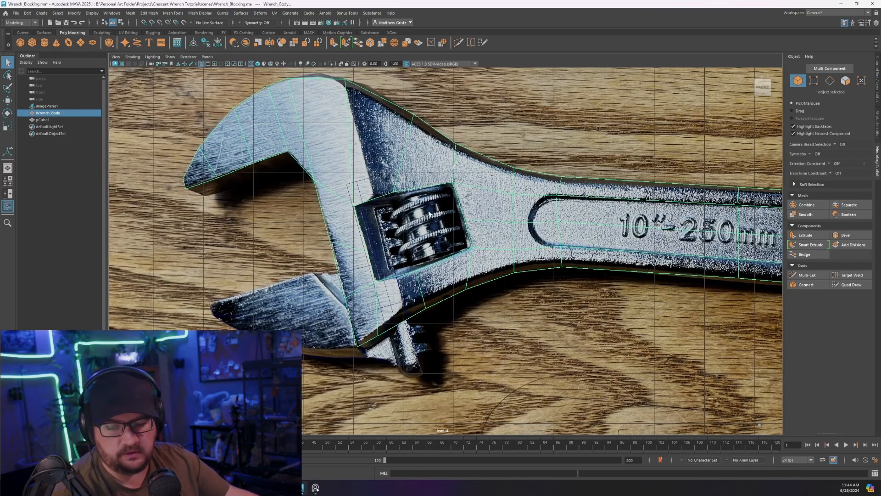
Step: Create a polygon cylinder for the worm gear and move it sideways in the top view to beneath the wrench head
{"action": "key", "text": "space"}
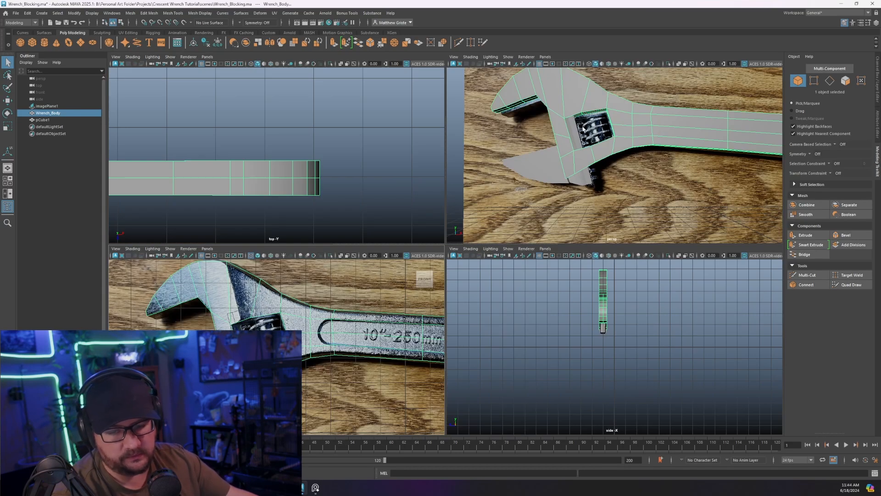
{"action": "left_click", "coordinate": [44, 44]}
{"action": "scroll", "coordinate": [246, 142], "scroll_direction": "down", "scroll_amount": 3}
{"action": "middle_click_drag", "start_coordinate": [252, 143], "coordinate": [341, 165], "text": "alt"}
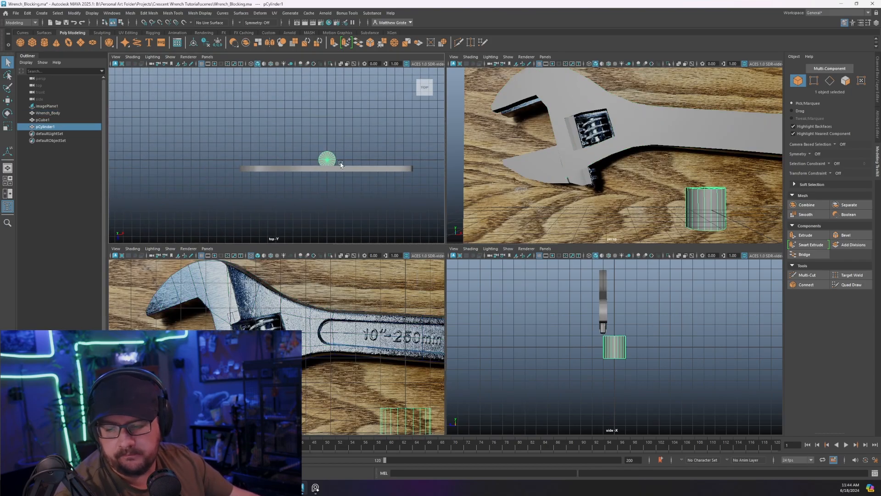
{"action": "key", "text": "e"}
{"action": "left_click_drag", "start_coordinate": [340, 160], "coordinate": [280, 162]}
{"action": "key", "text": "ctrl+z"}
{"action": "key", "text": "w"}
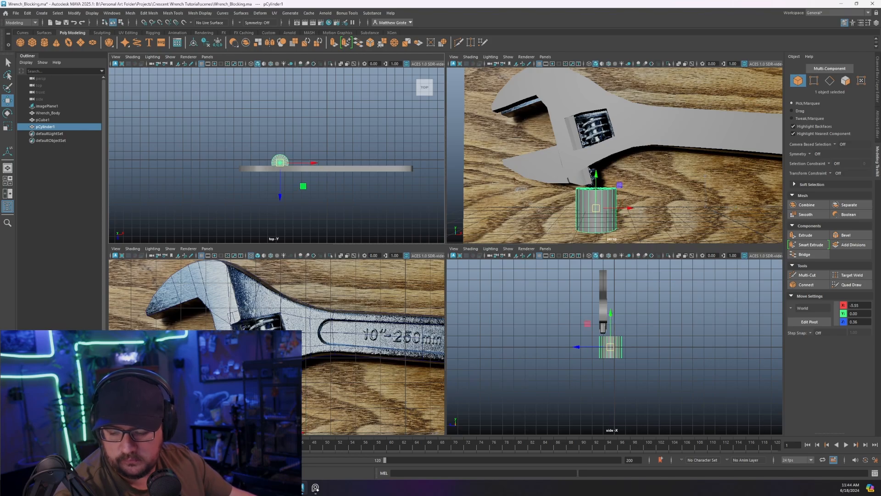
Step: Raise the cylinder into the worm-gear opening in the front view and scale it uniformly to about 0.51
{"action": "middle_click_drag", "start_coordinate": [271, 367], "coordinate": [271, 320], "text": "alt"}
{"action": "left_click_drag", "start_coordinate": [267, 386], "coordinate": [266, 287]}
{"action": "middle_click_drag", "start_coordinate": [266, 288], "coordinate": [280, 334], "text": "alt"}
{"action": "scroll", "coordinate": [281, 333], "scroll_direction": "up", "scroll_amount": 2}
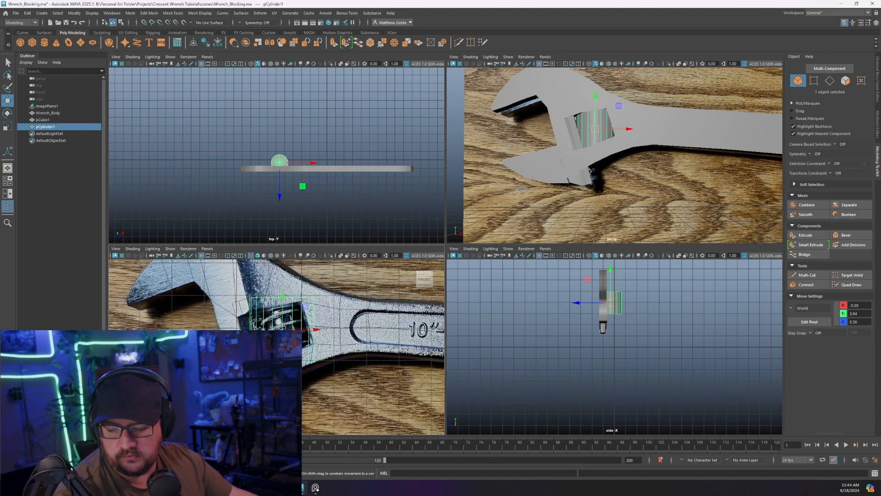
{"action": "scroll", "coordinate": [281, 333], "scroll_direction": "up", "scroll_amount": 2}
{"action": "key", "text": "e"}
{"action": "key", "text": "r"}
{"action": "left_click_drag", "start_coordinate": [280, 163], "coordinate": [263, 164]}
Step: Move the cylinder in depth in the top view so it is centred in the wrench body's thickness
{"action": "key", "text": "w"}
{"action": "scroll", "coordinate": [282, 172], "scroll_direction": "up", "scroll_amount": 3}
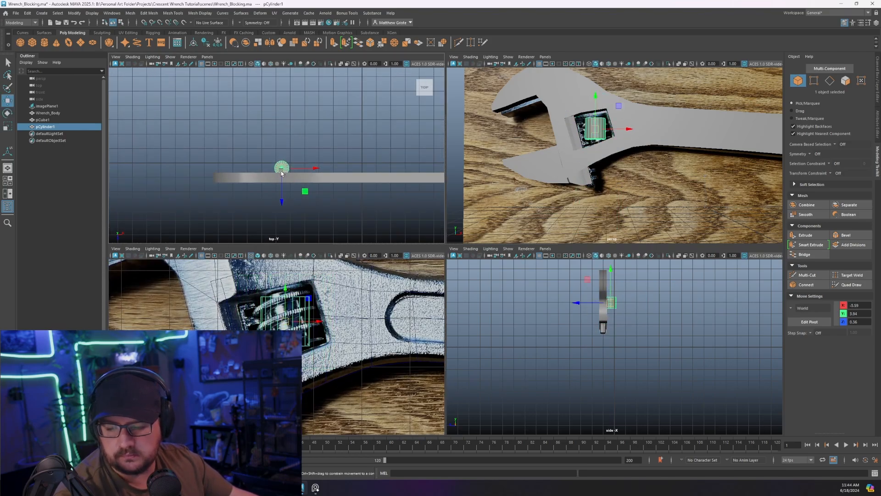
{"action": "scroll", "coordinate": [282, 172], "scroll_direction": "up", "scroll_amount": 2}
{"action": "left_click_drag", "start_coordinate": [283, 213], "coordinate": [283, 231]}
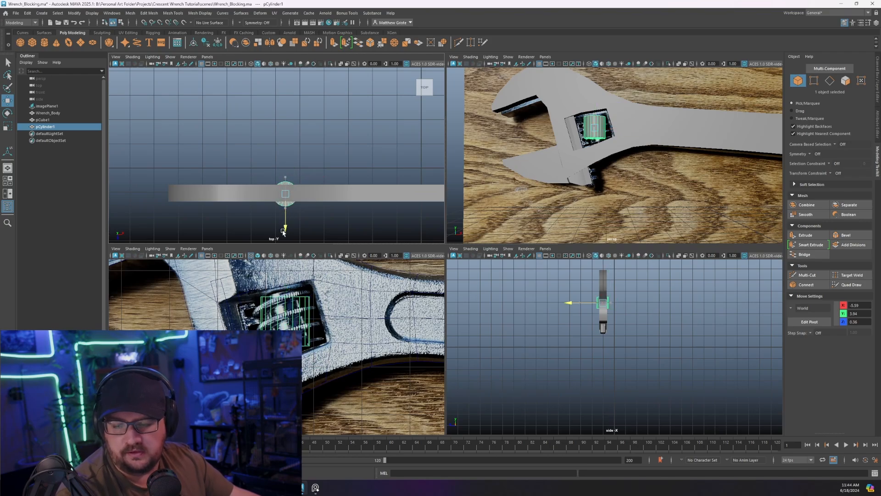
Step: Tilt the cylinder in the front view to match the opening's slant and enlarge it uniformly to about 0.68
{"action": "key", "text": "e"}
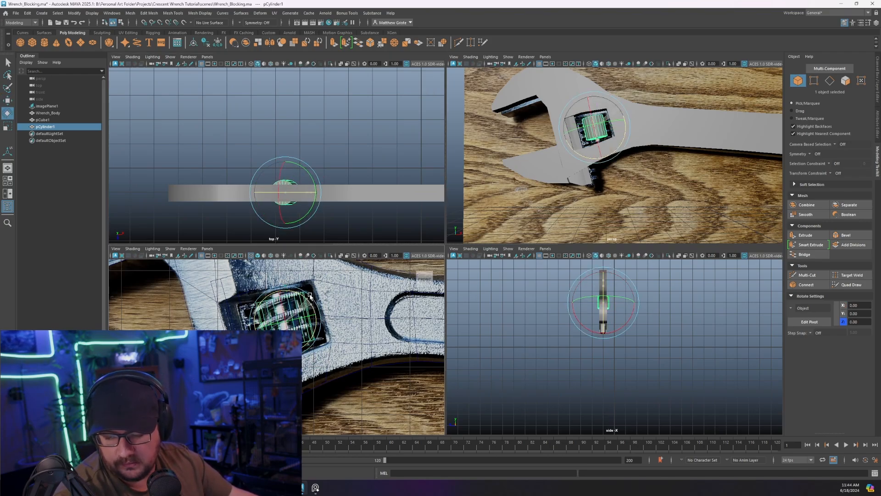
{"action": "key", "text": "r"}
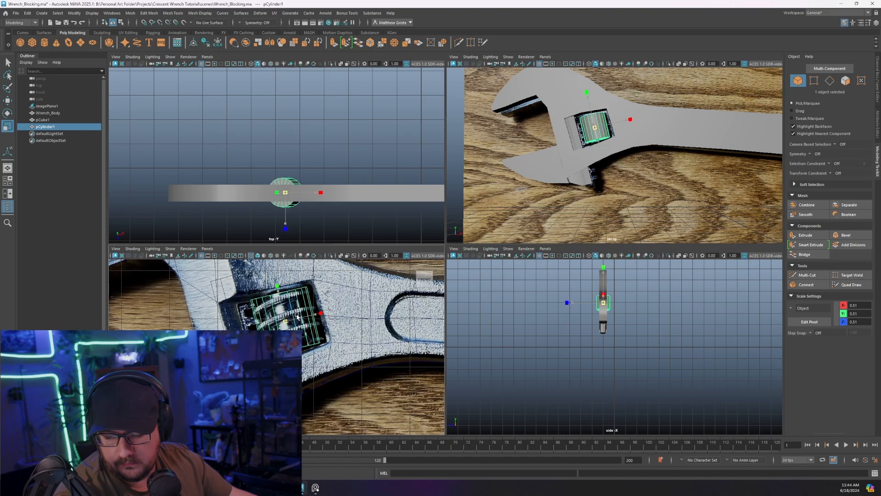
{"action": "key", "text": "e"}
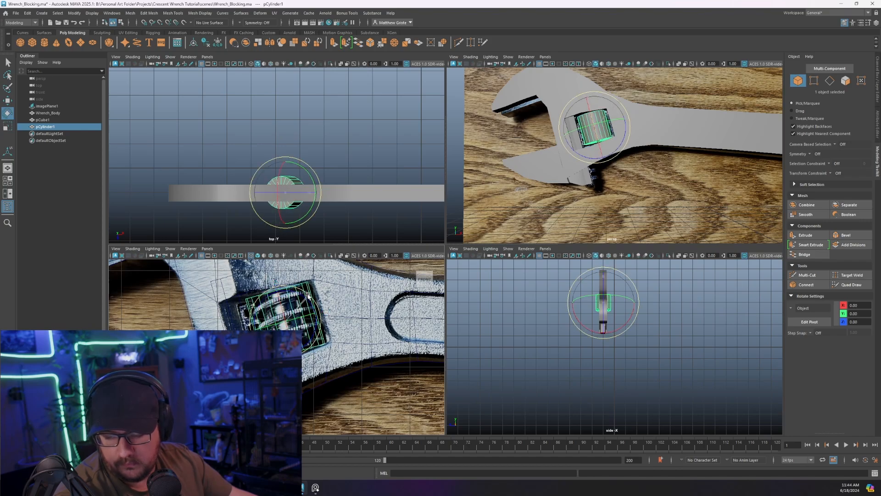
{"action": "key", "text": "r"}
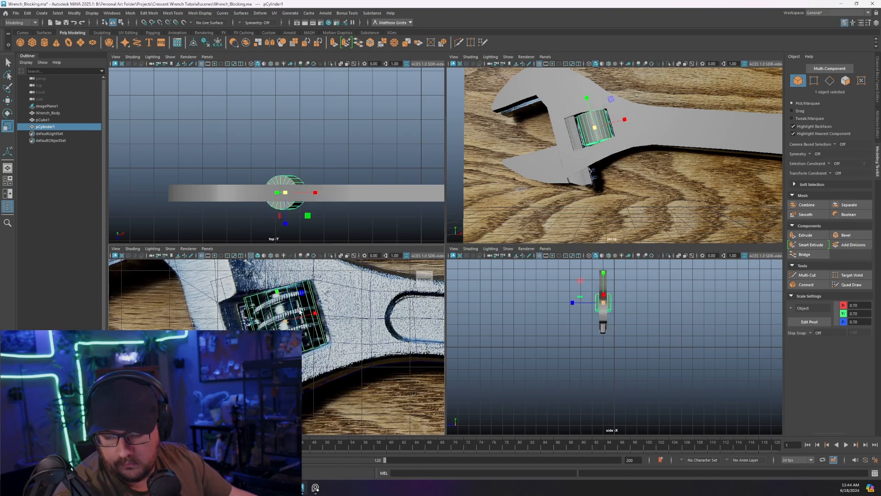
{"action": "key", "text": "e"}
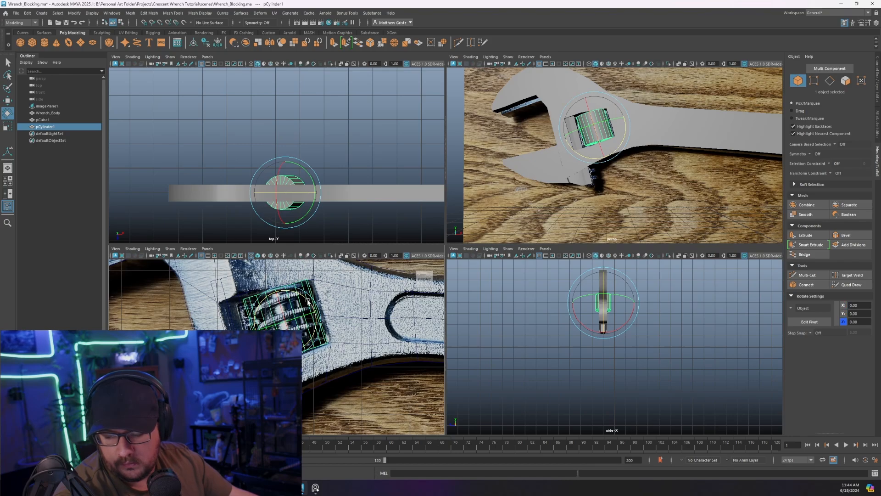
{"action": "key", "text": "r"}
{"action": "key", "text": "w"}
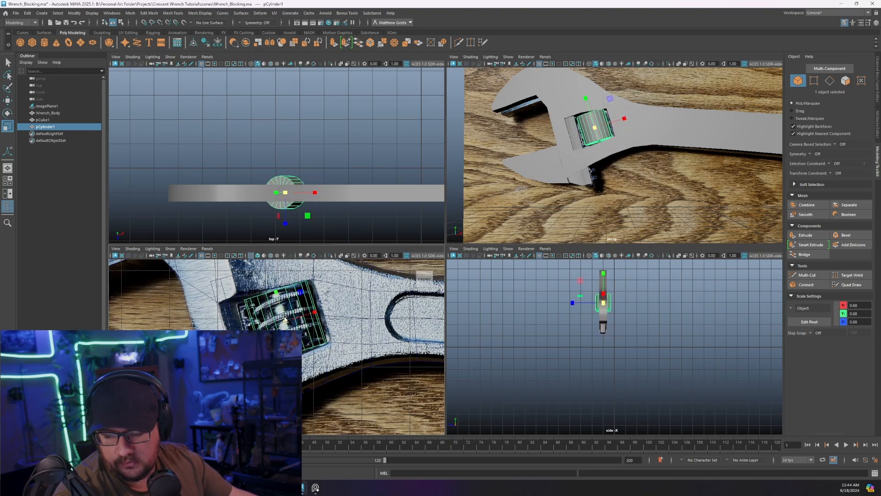
{"action": "key", "text": "e"}
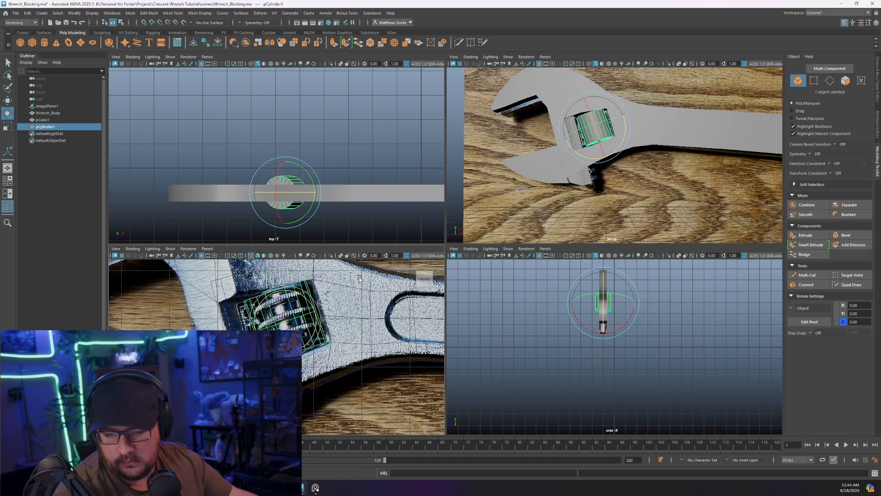
{"action": "left_click_drag", "start_coordinate": [585, 202], "coordinate": [570, 199], "text": "alt"}
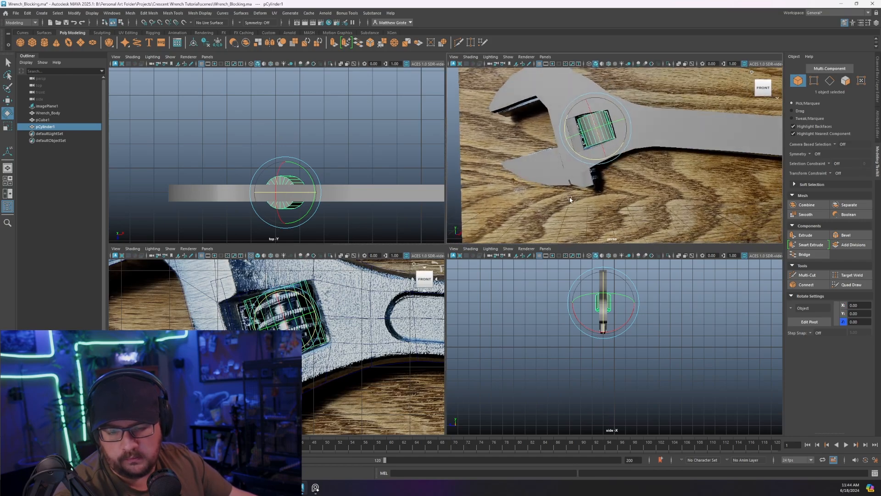
Step: Adjust the wrench body's vertices on the upper and lower edges of the worm-gear opening to match the reference, then return to object mode
{"action": "left_click", "coordinate": [335, 298]}
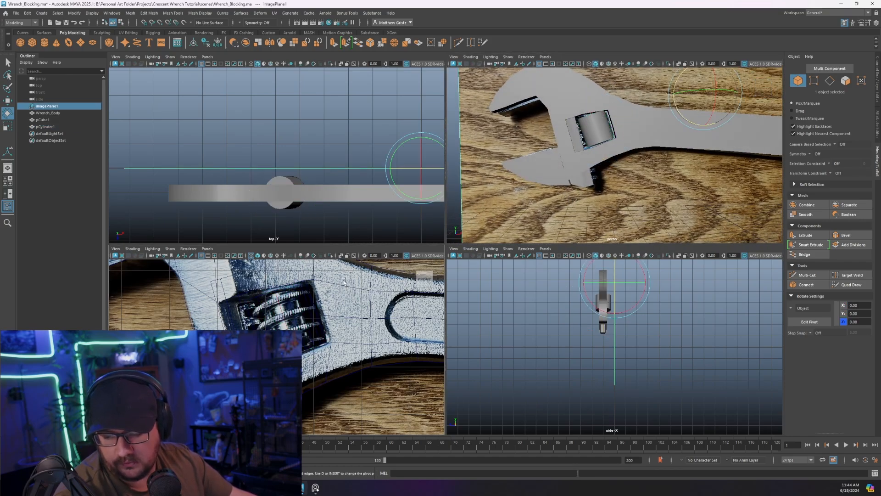
{"action": "left_click", "coordinate": [331, 281]}
{"action": "scroll", "coordinate": [331, 281], "scroll_direction": "up", "scroll_amount": 3}
{"action": "right_click", "coordinate": [299, 275]}
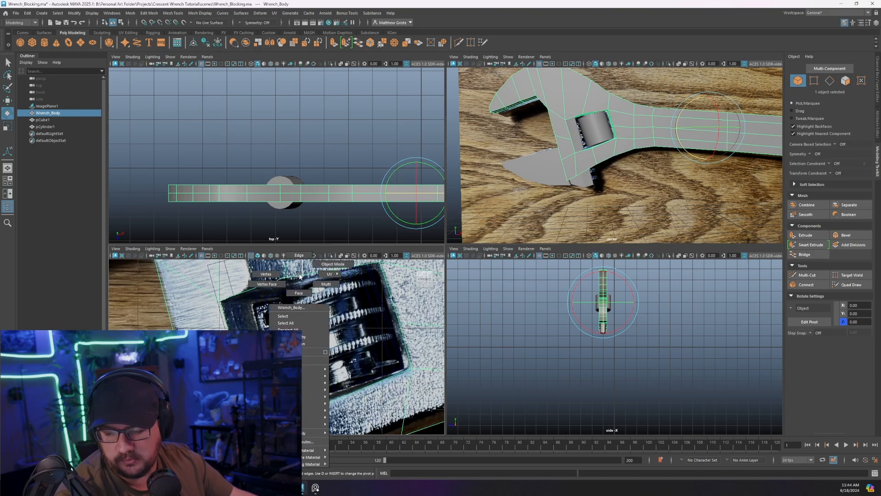
{"action": "right_click_drag", "start_coordinate": [280, 274], "coordinate": [276, 274]}
{"action": "left_click_drag", "start_coordinate": [274, 270], "coordinate": [290, 282]}
{"action": "key", "text": "w"}
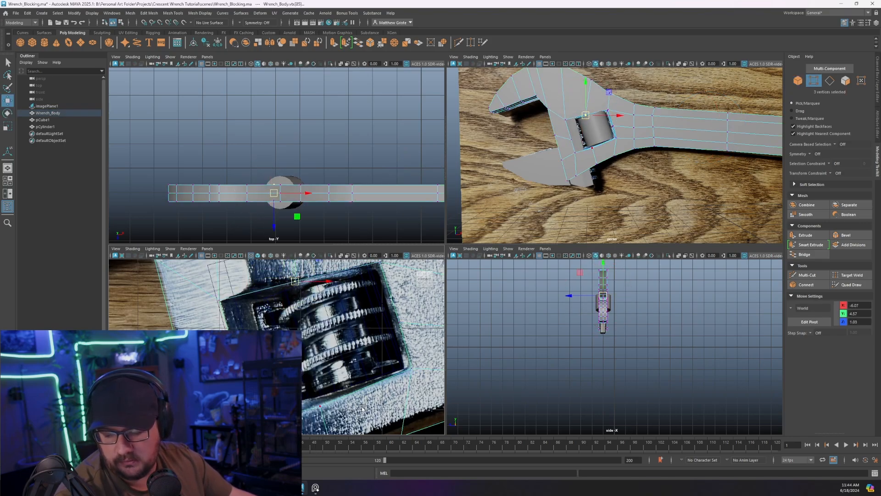
{"action": "left_click_drag", "start_coordinate": [338, 419], "coordinate": [338, 419]}
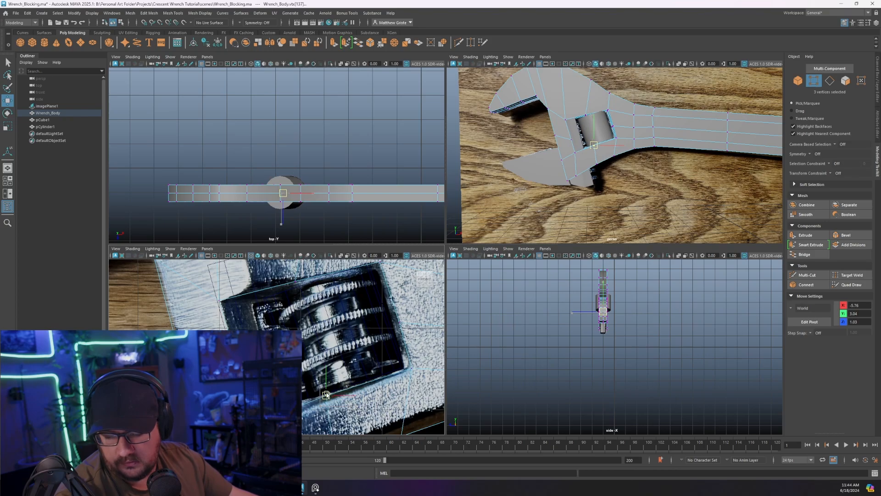
{"action": "left_click_drag", "start_coordinate": [559, 189], "coordinate": [613, 121], "text": "alt"}
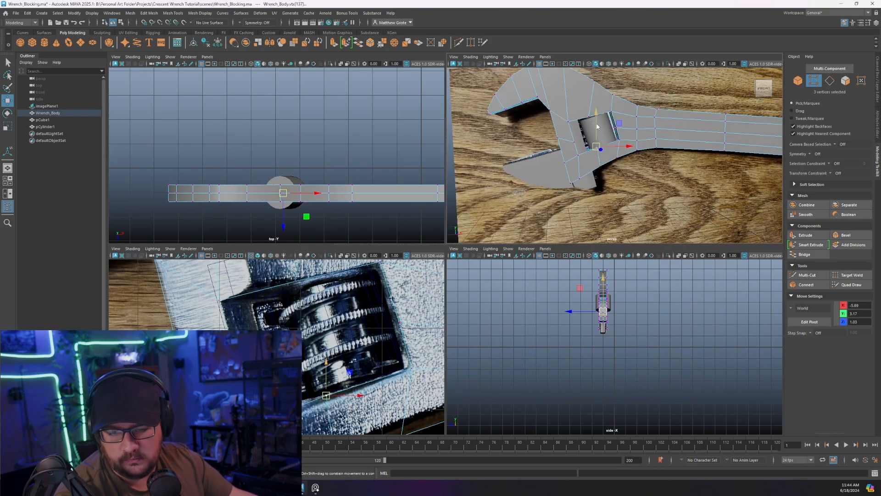
{"action": "right_click_drag", "start_coordinate": [613, 122], "coordinate": [630, 106]}
{"action": "right_click_drag", "start_coordinate": [614, 122], "coordinate": [497, 226], "text": "alt"}
Step: Fine-tune the cylinder's rotation and scale in the enlarged perspective view so it fits squarely within the worm-gear opening
{"action": "key", "text": "space"}
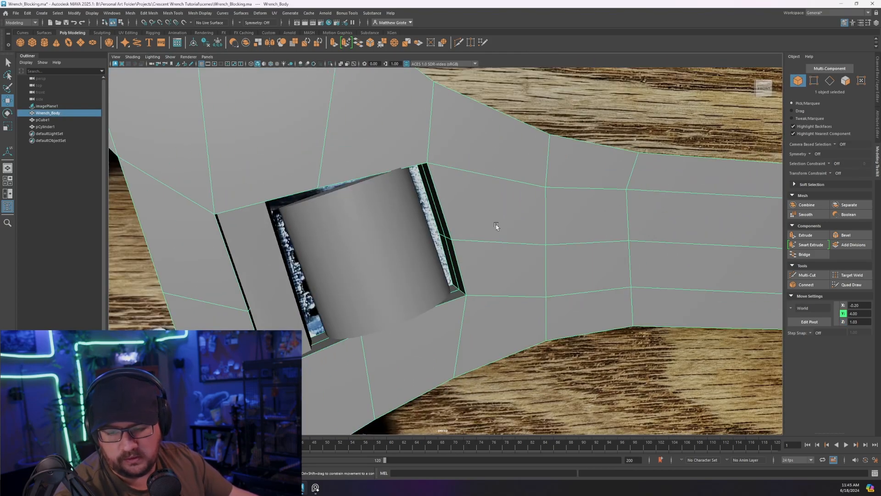
{"action": "left_click_drag", "start_coordinate": [497, 226], "coordinate": [473, 228], "text": "alt"}
{"action": "left_click_drag", "start_coordinate": [380, 235], "coordinate": [442, 238], "text": "alt"}
{"action": "left_click", "coordinate": [441, 238]}
{"action": "key", "text": "e"}
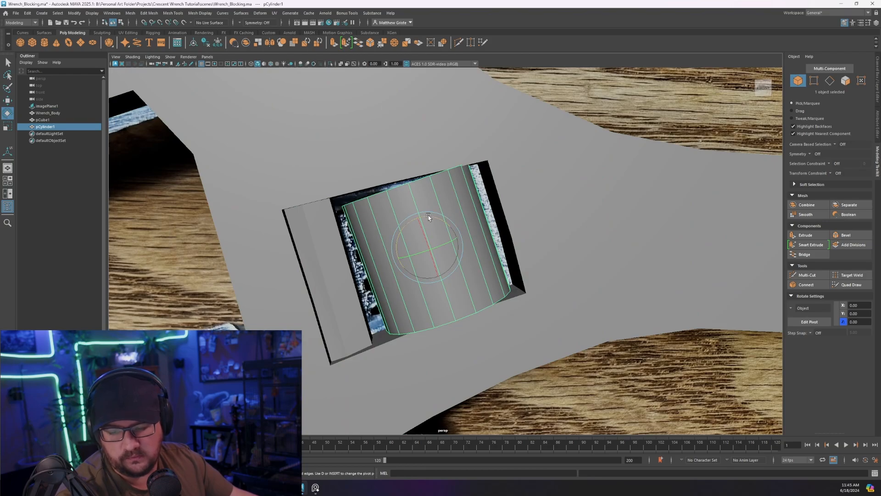
{"action": "key", "text": "r"}
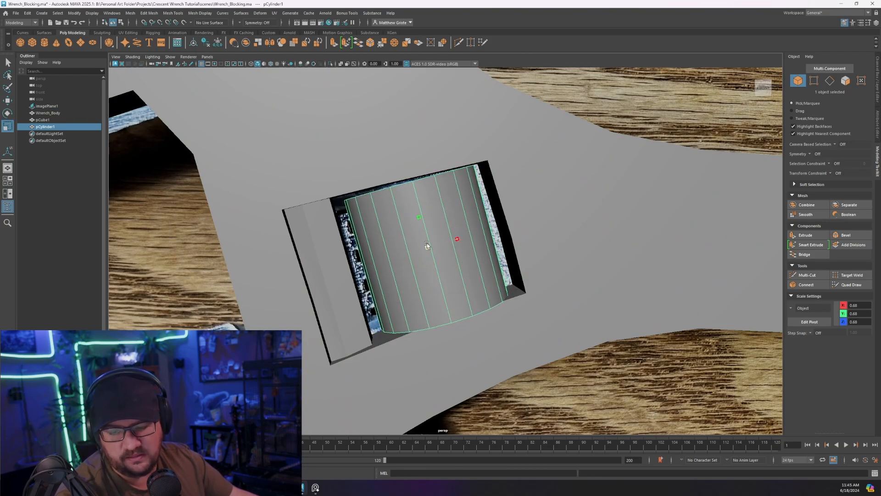
{"action": "key", "text": "ctrl+z"}
{"action": "key", "text": "e"}
{"action": "mouse_move", "coordinate": [423, 217]}
{"action": "left_mouse_down"}
{"action": "mouse_move", "coordinate": [432, 243]}
{"action": "mouse_move", "coordinate": [415, 242]}
{"action": "mouse_move", "coordinate": [413, 232]}
{"action": "mouse_move", "coordinate": [426, 229]}
{"action": "left_mouse_up"}
{"action": "key", "text": "w"}
{"action": "key", "text": "e"}
{"action": "key", "text": "r"}
{"action": "key", "text": "e"}
{"action": "scroll", "coordinate": [404, 232], "scroll_direction": "down", "scroll_amount": 3}
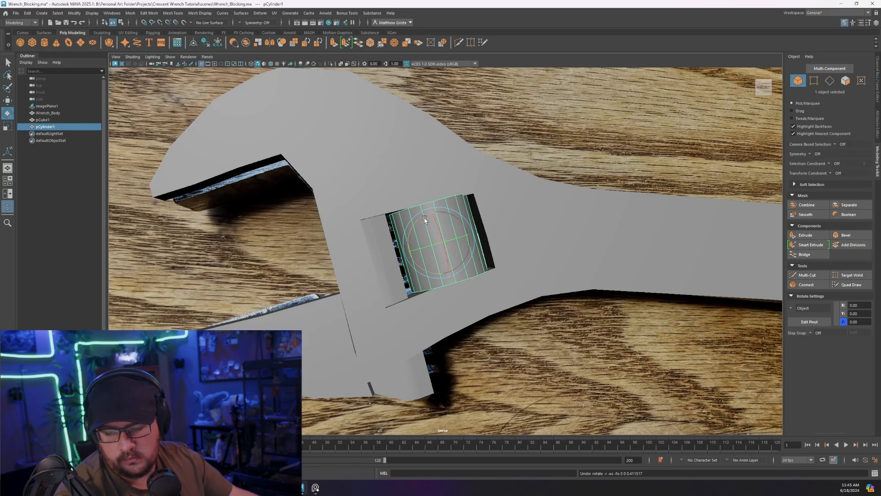
Step: Deselect the cylinder, review the whole blocked-out wrench in perspective, and save the scene
{"action": "left_click_drag", "start_coordinate": [421, 222], "coordinate": [384, 235], "text": "alt"}
{"action": "left_click", "coordinate": [175, 222]}
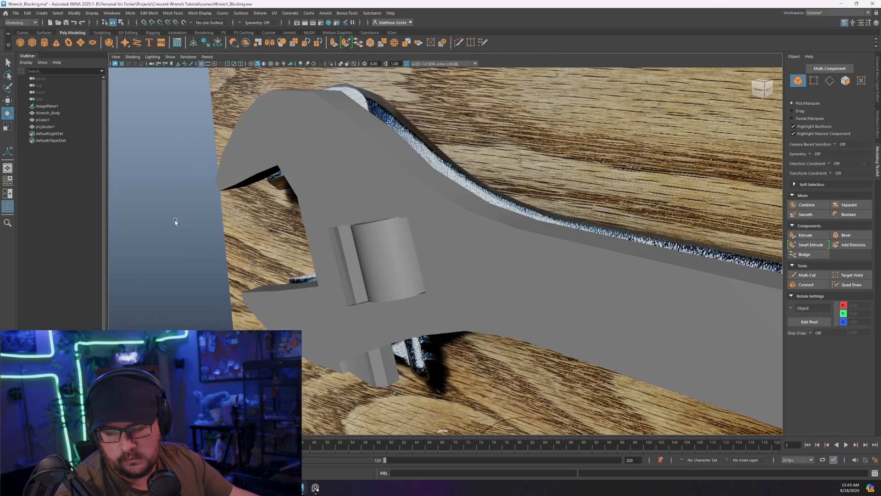
{"action": "scroll", "coordinate": [176, 222], "scroll_direction": "down", "scroll_amount": 5}
{"action": "left_click_drag", "start_coordinate": [214, 228], "coordinate": [318, 224], "text": "alt"}
{"action": "left_click", "coordinate": [16, 13]}
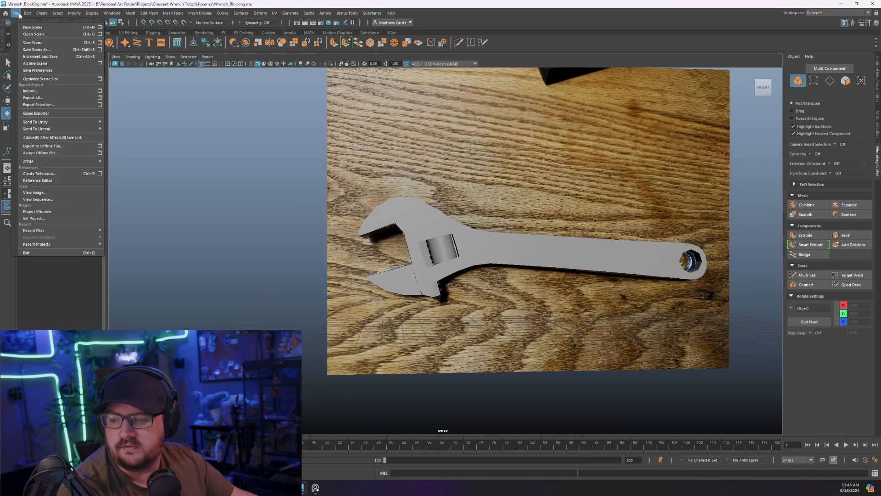
{"action": "left_click", "coordinate": [36, 43]}
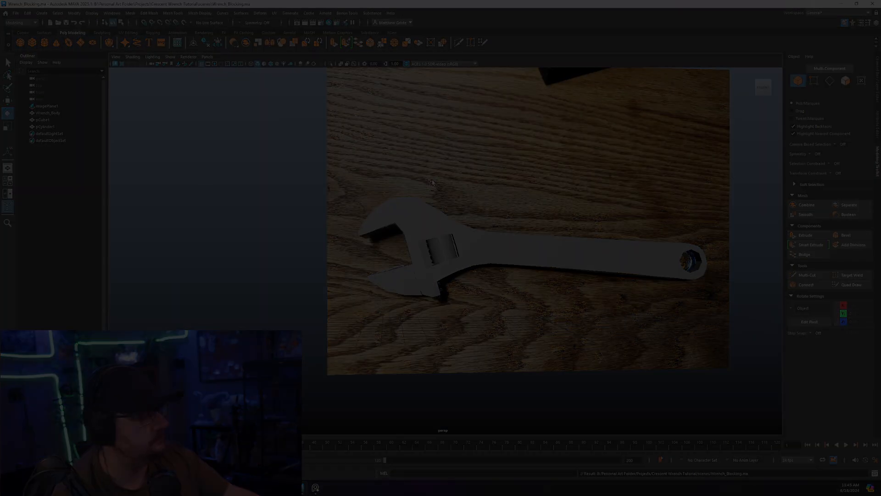